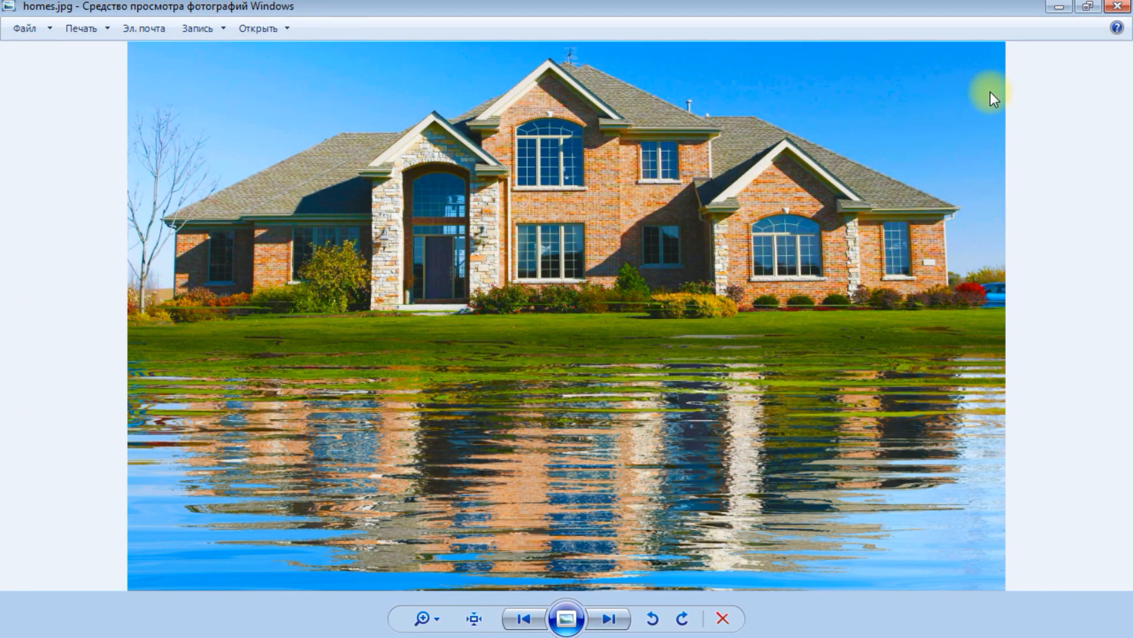
Close the sample picture and marquee-select the house photo's full width from its upper edge down to just below the shrubs.
left_click(1120, 8)
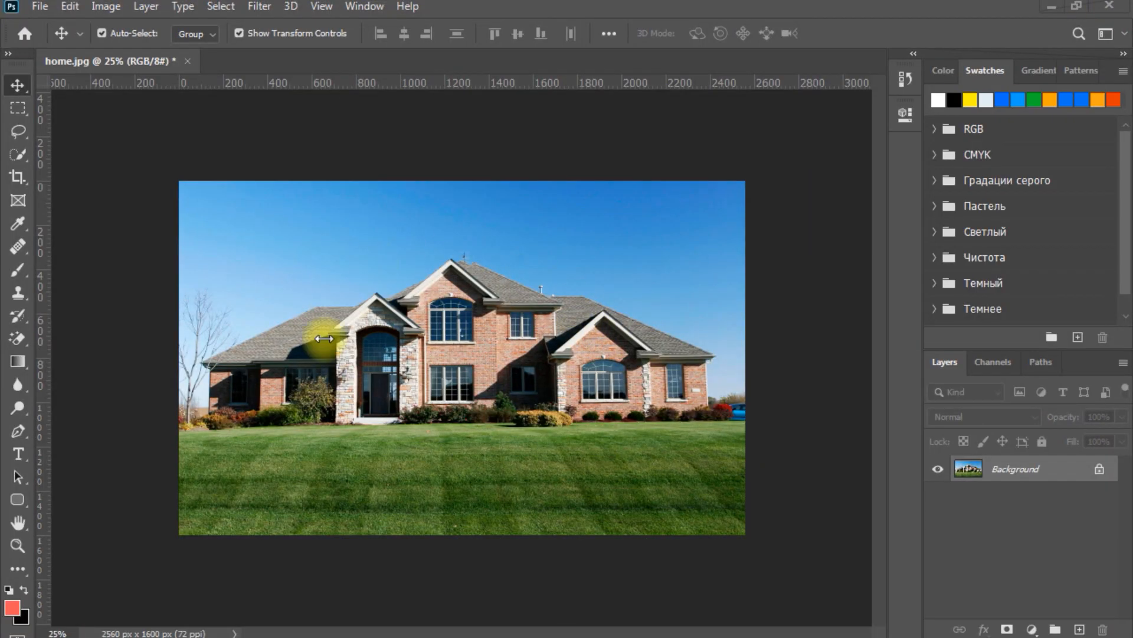
key("space")
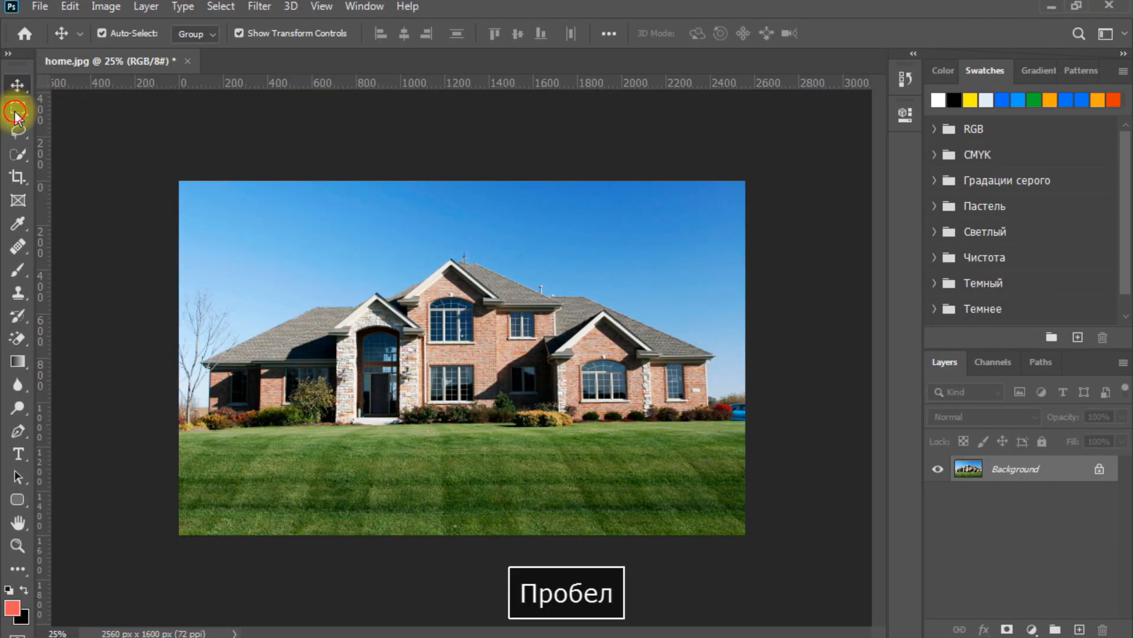
left_click(20, 106)
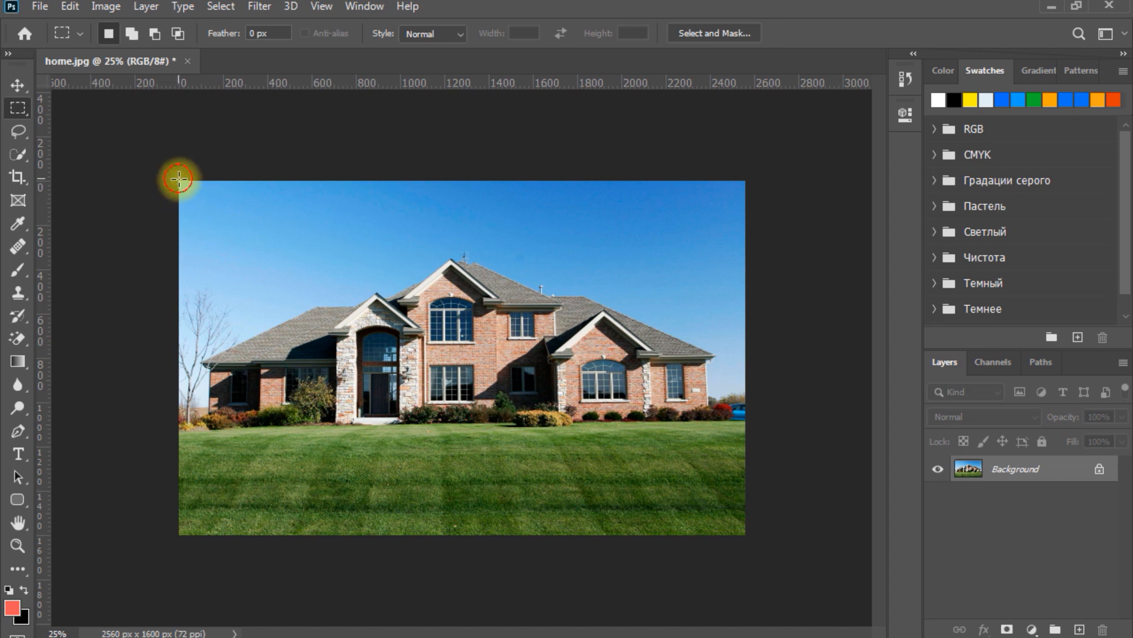
left_click_drag(178, 179, 747, 442)
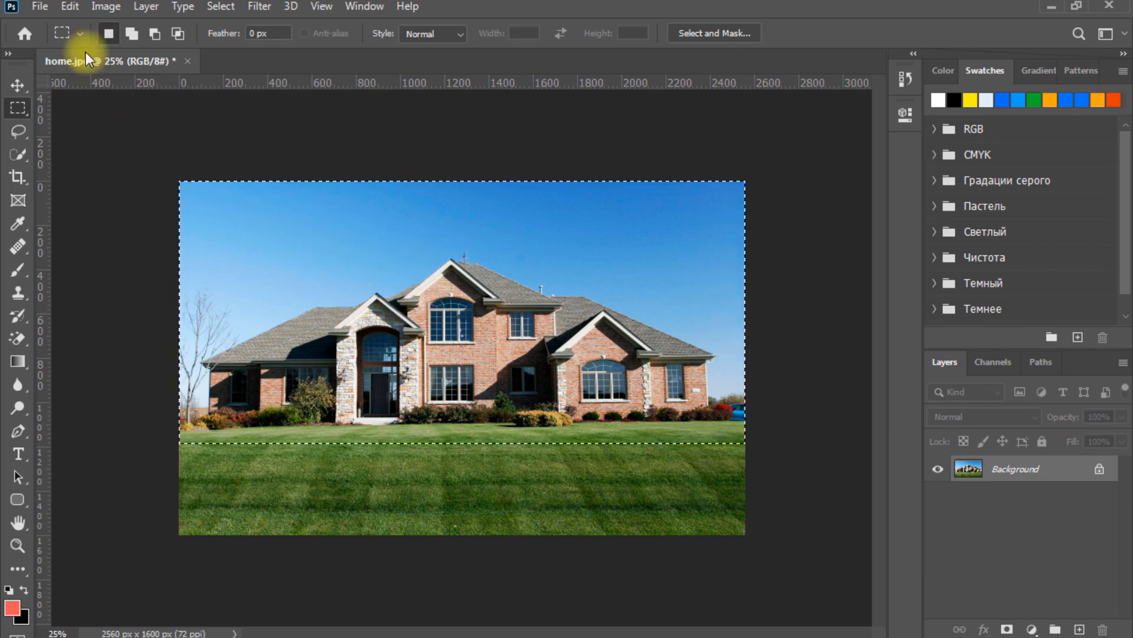
Copy the selected house area and paste it onto a new layer above the background.
left_click(70, 7)
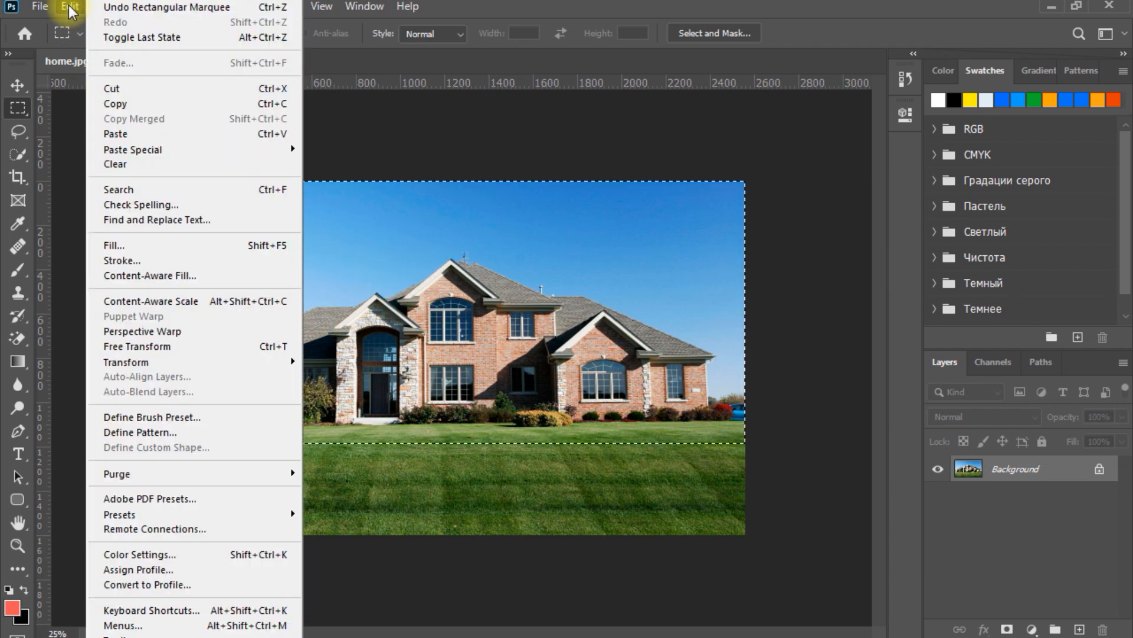
left_click(124, 104)
left_click(1079, 630)
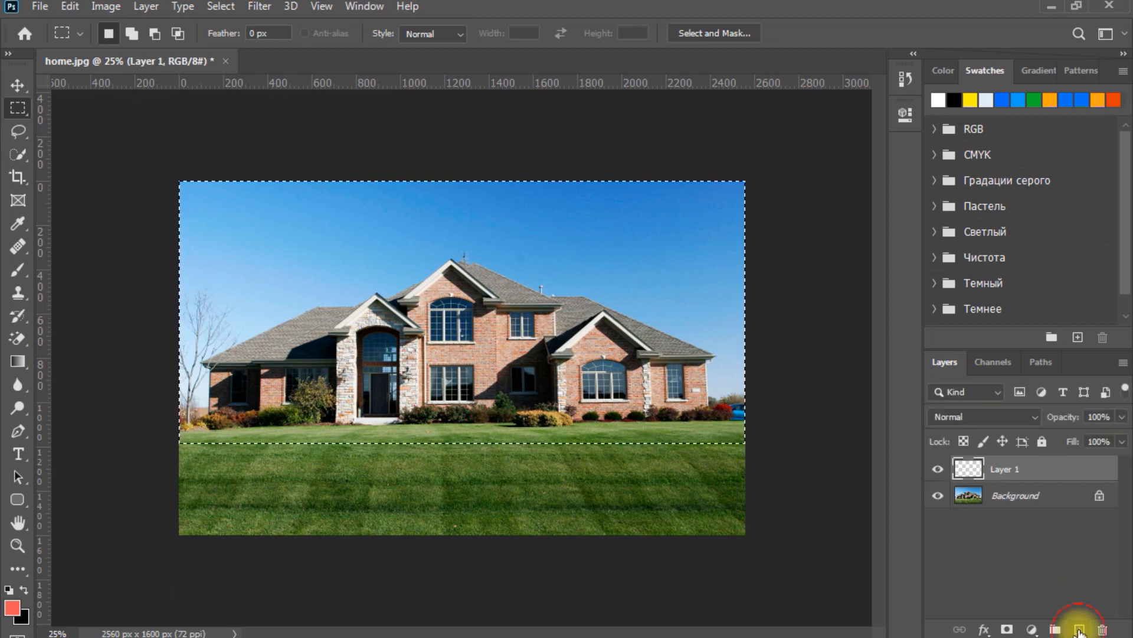
left_click(70, 7)
left_click(118, 132)
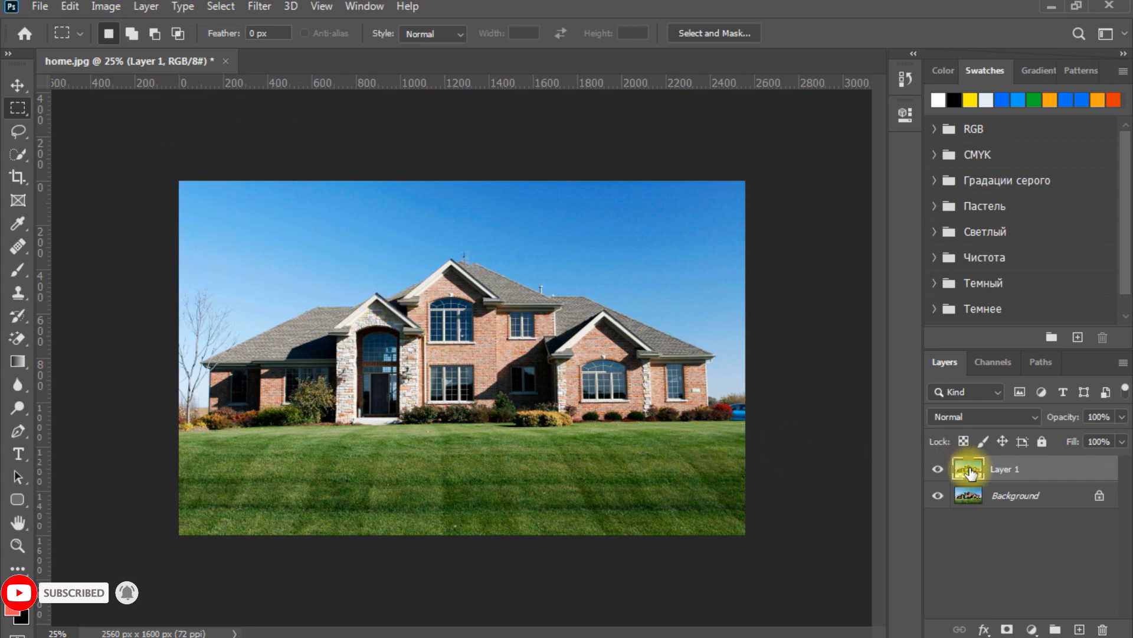
left_click(18, 86)
left_click(454, 330)
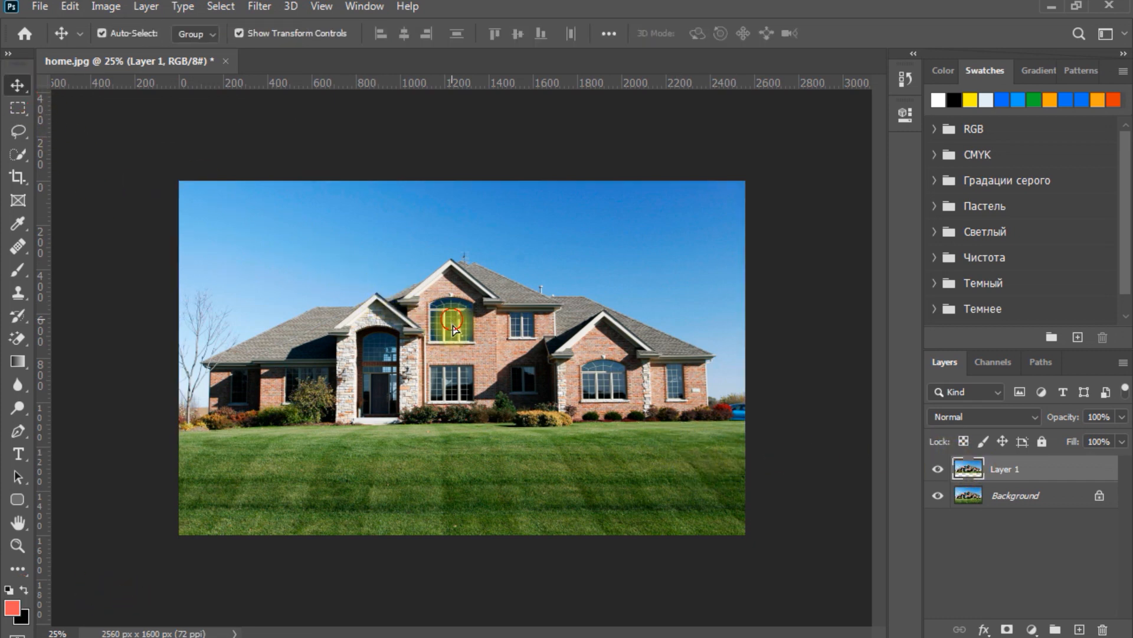
left_click_drag(454, 330, 455, 384)
key("ctrl+z")
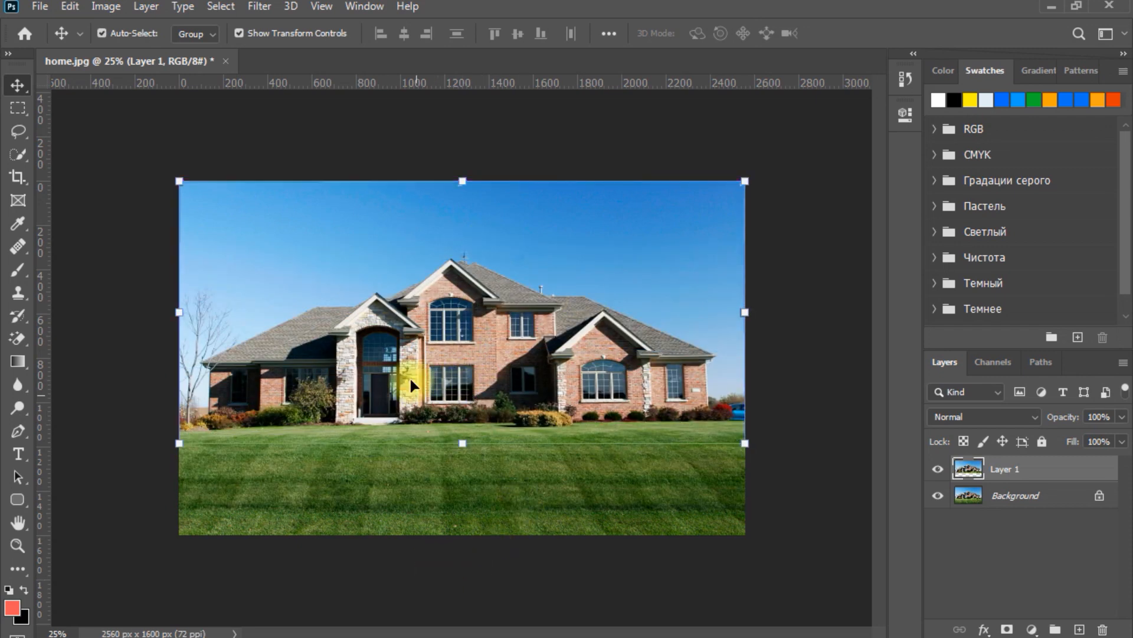
Transform the pasted house layer by rotating it 180°.
left_click(69, 7)
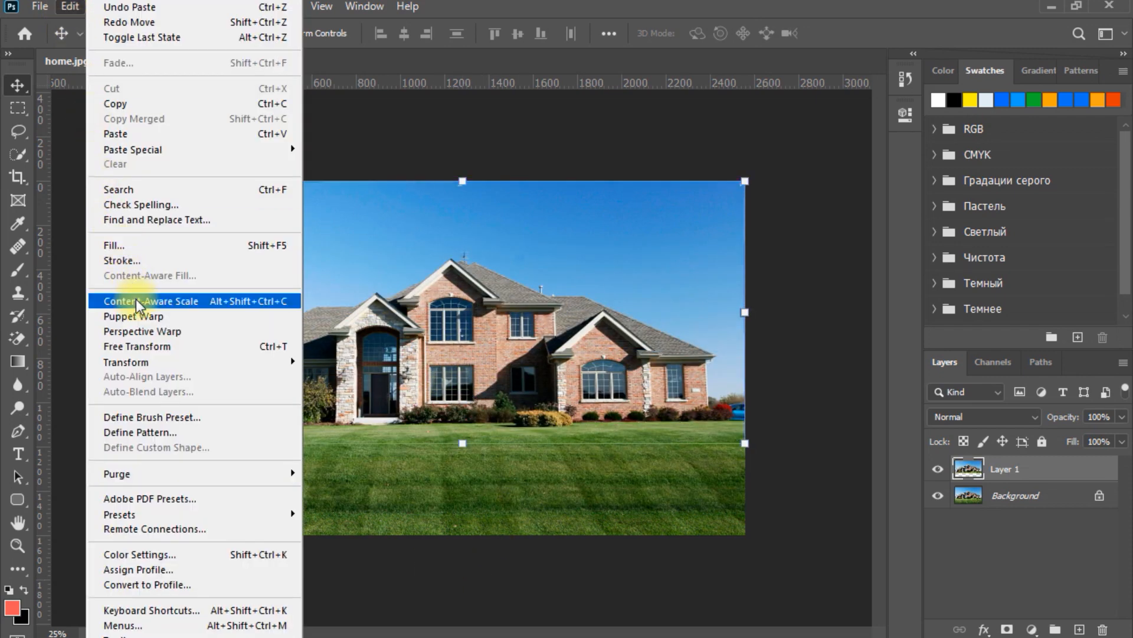
mouse_move(145, 369)
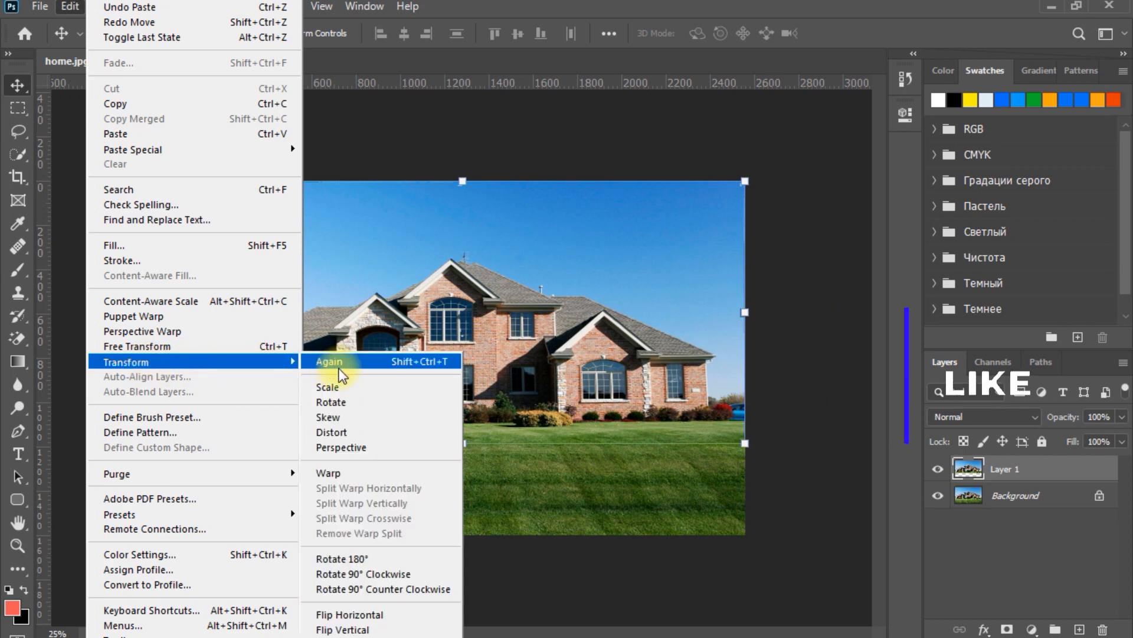
left_click(343, 388)
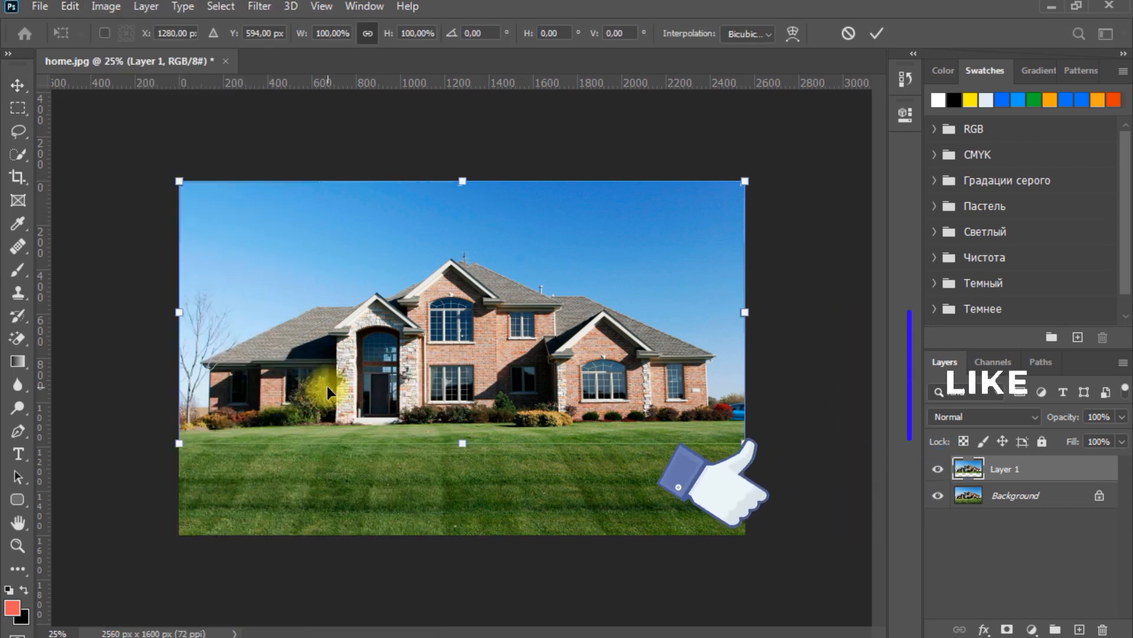
right_click(408, 307)
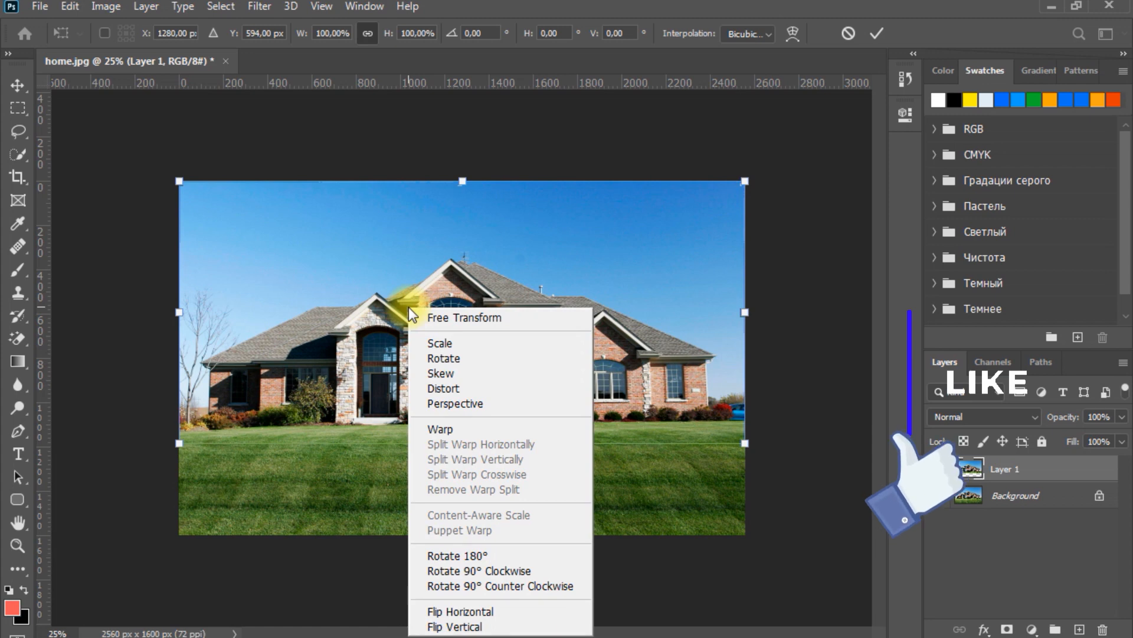
left_click(459, 555)
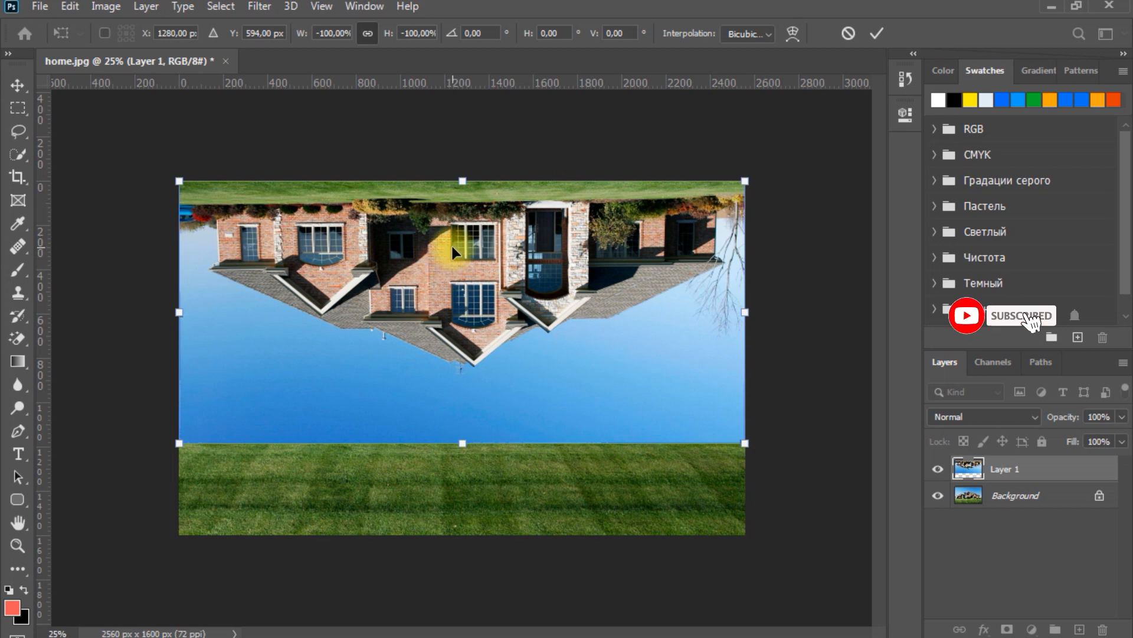
Move the upside-down house straight down below the original, so that the two grass strips join.
left_click_drag(454, 258, 455, 526)
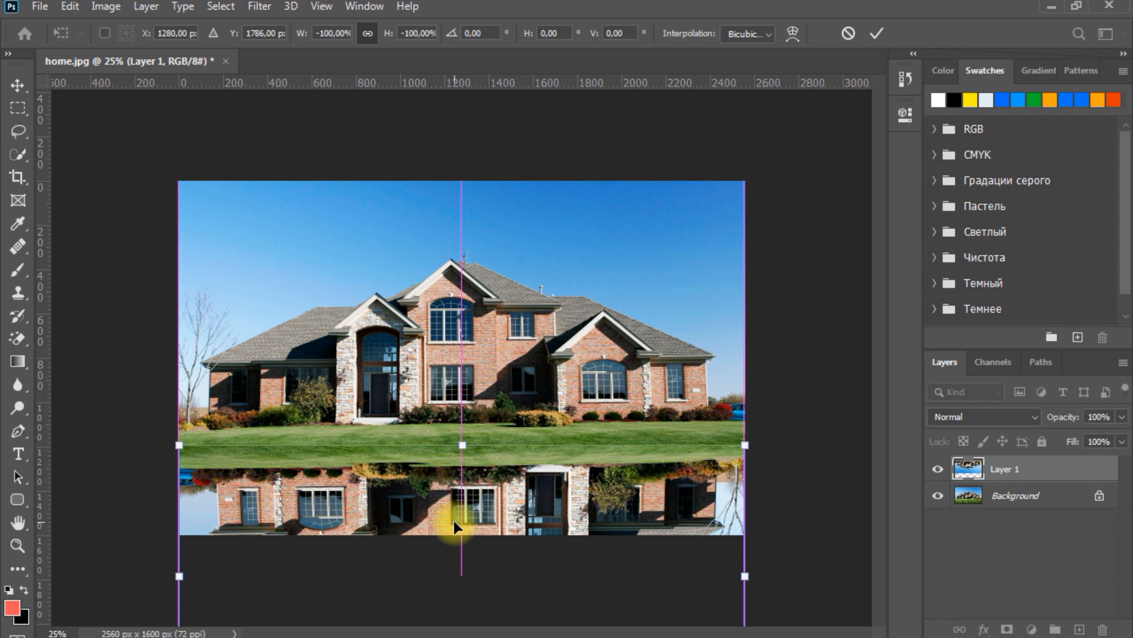
left_click_drag(454, 524, 454, 525)
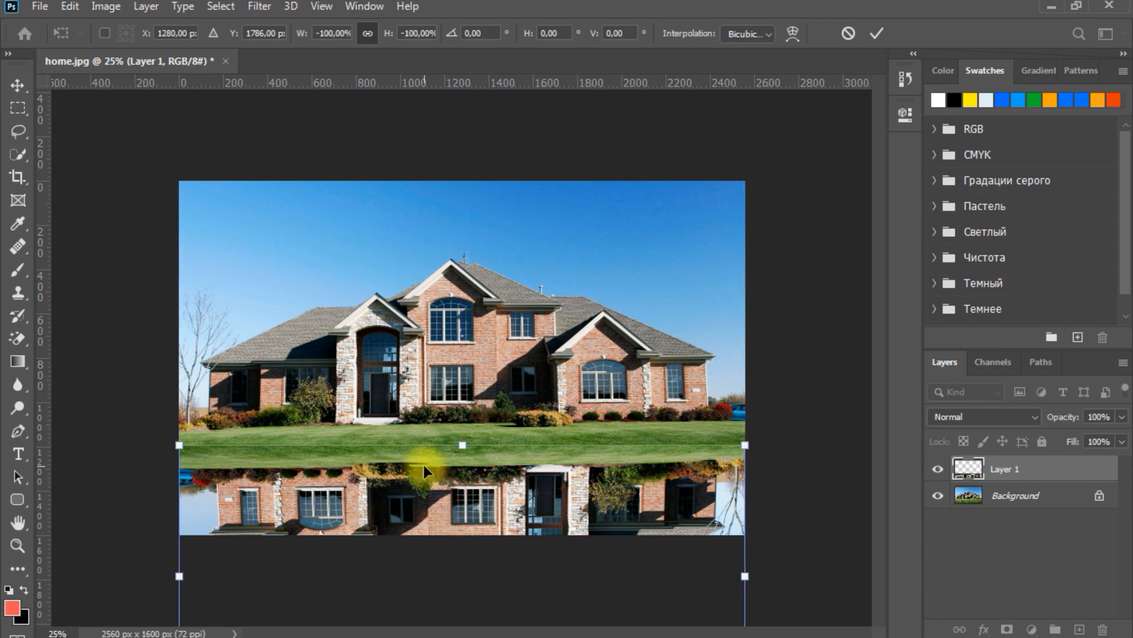
key("ctrl+plus")
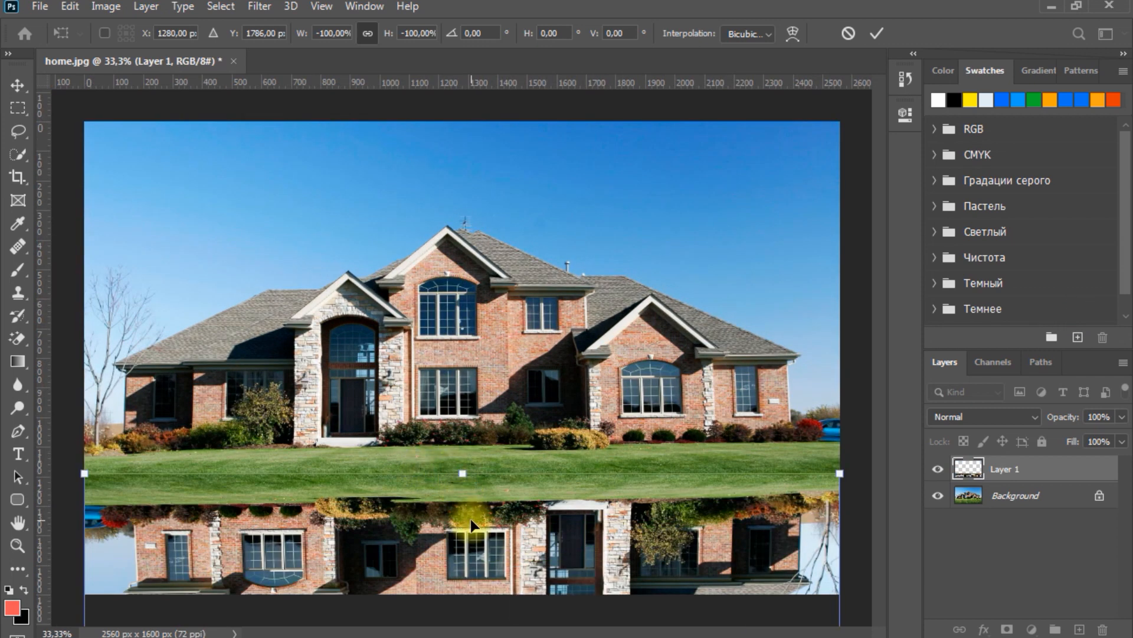
left_click_drag(474, 528, 476, 523)
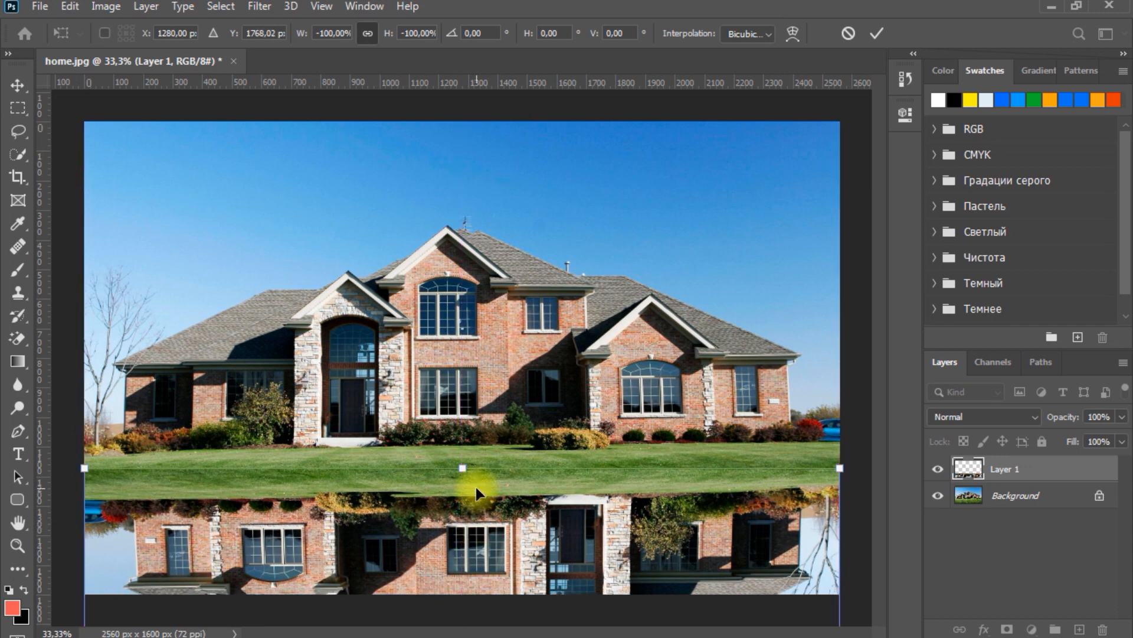
Unlock the background layer and move both layers up together so more of the upside-down house fits on the canvas.
key("ctrl+minus")
key("ctrl+minus")
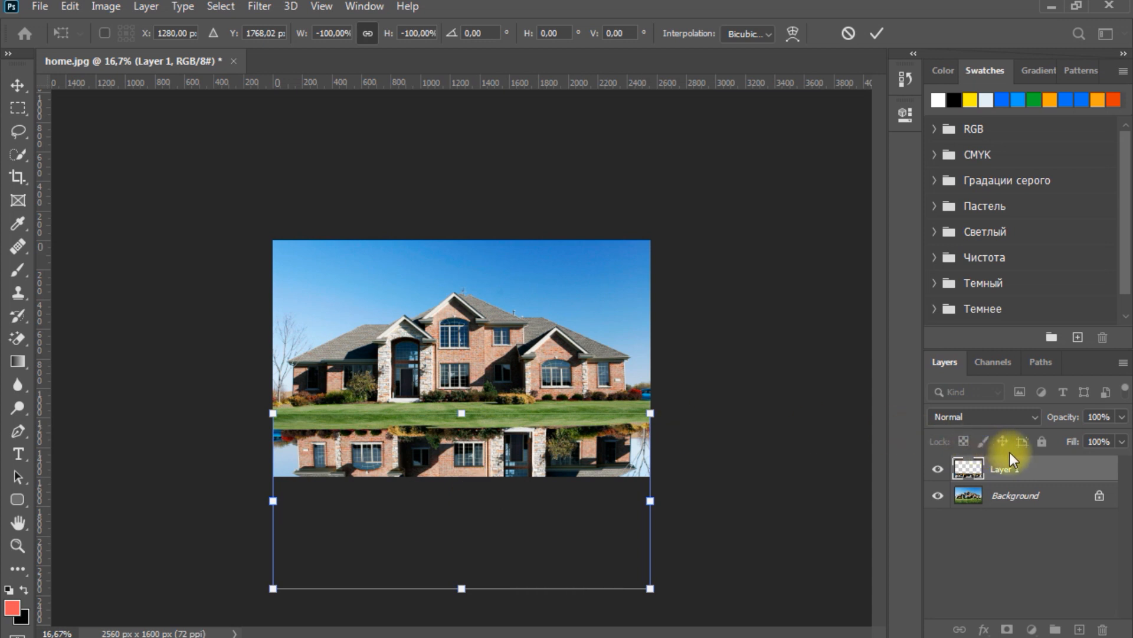
left_click(1099, 496)
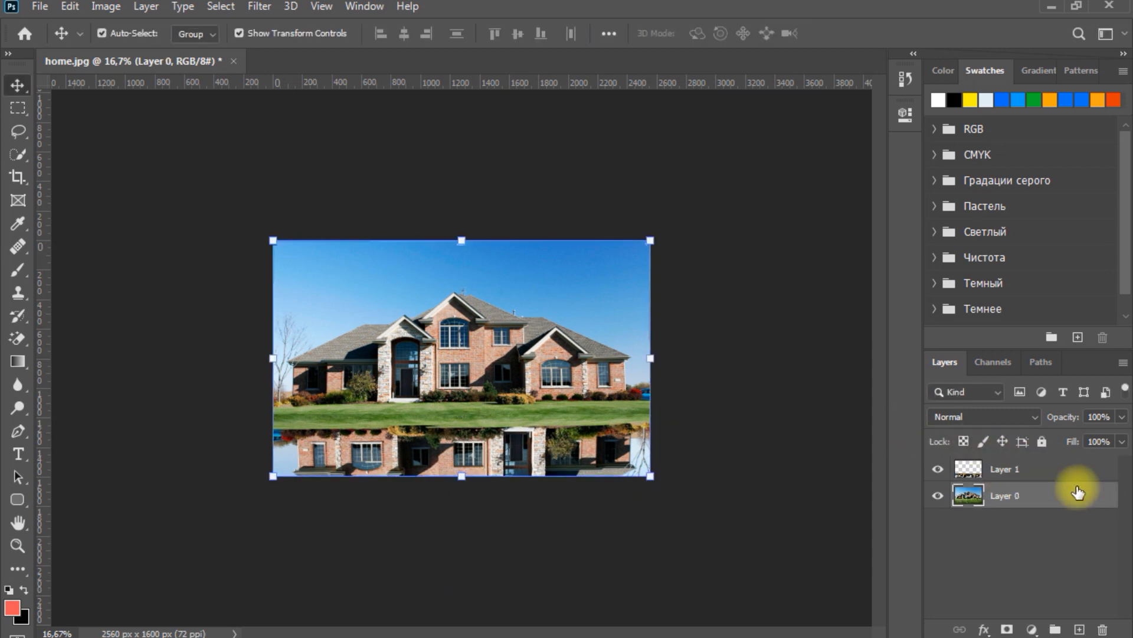
left_click(1039, 469, "ctrl")
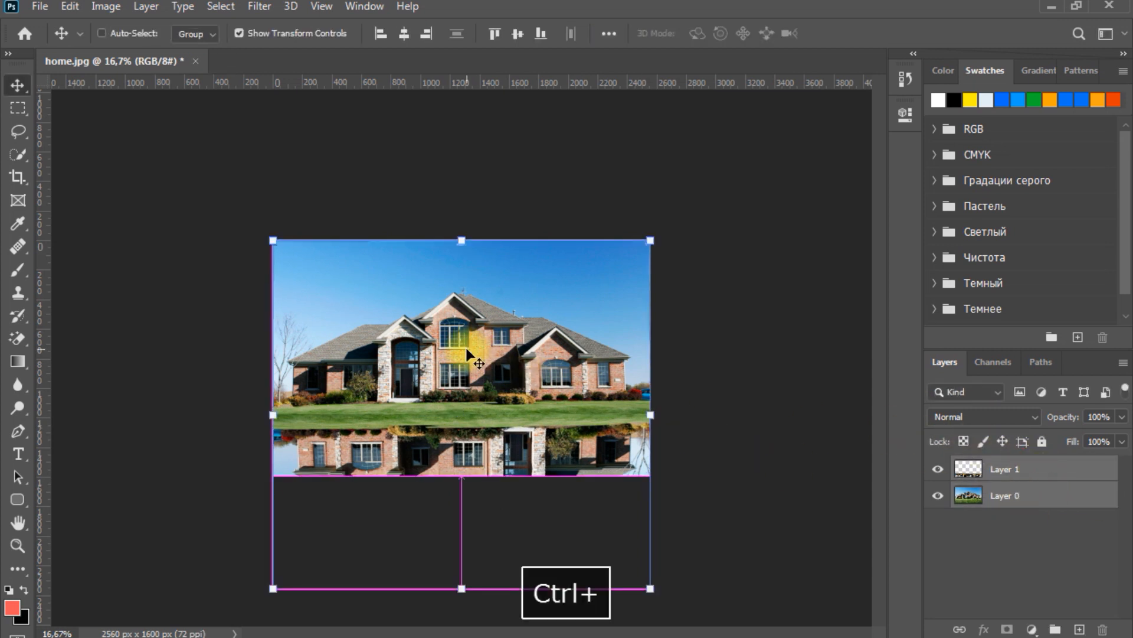
left_click_drag(465, 349, 465, 297)
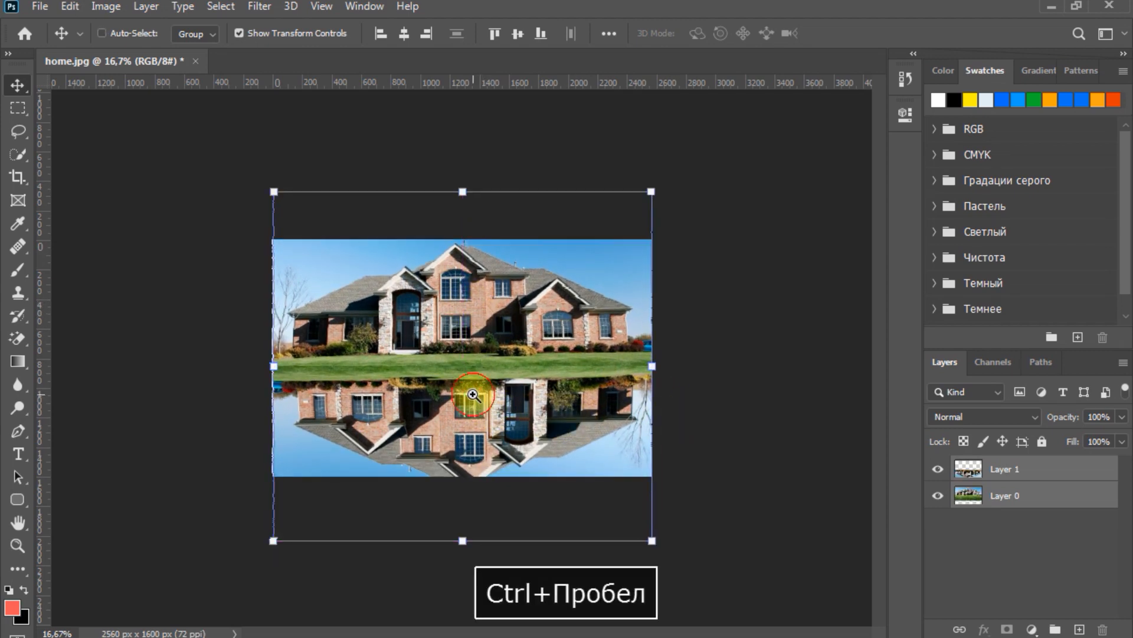
Fine-tune the vertical position of the upside-down house layer so its grass blends into the original lawn.
left_click(468, 385, "ctrl")
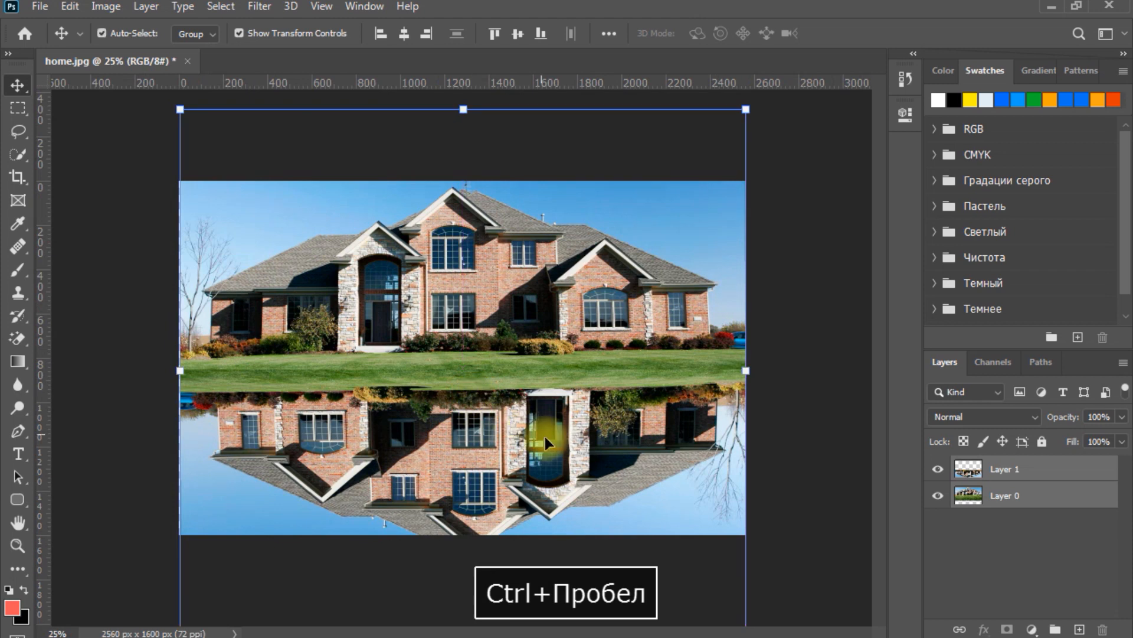
left_click(810, 459)
left_click(508, 440)
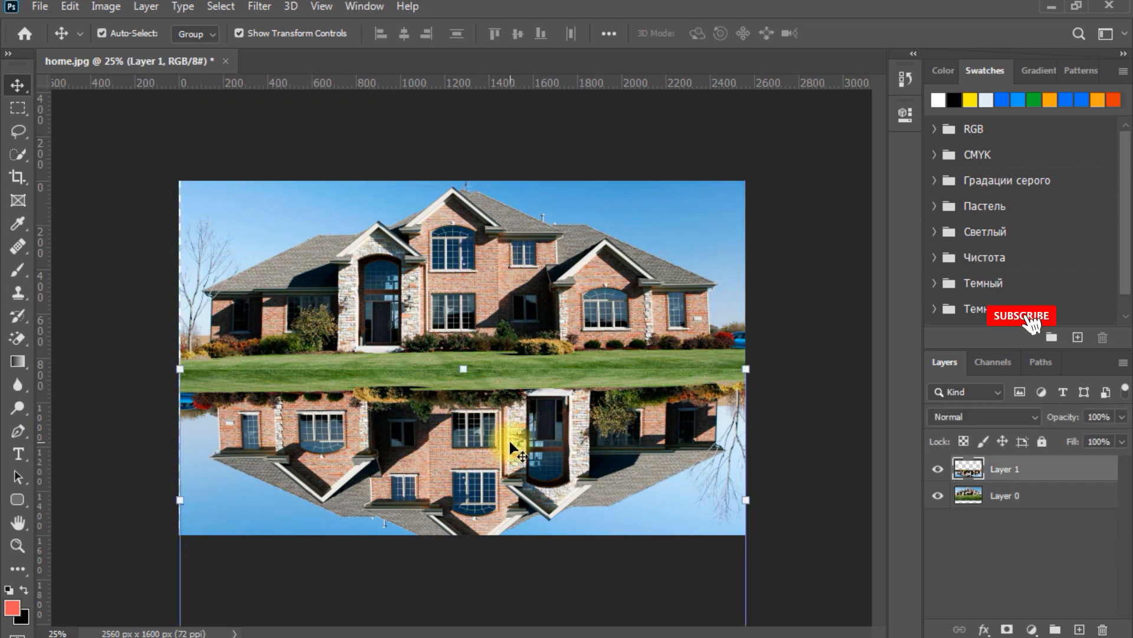
left_click_drag(483, 453, 485, 449)
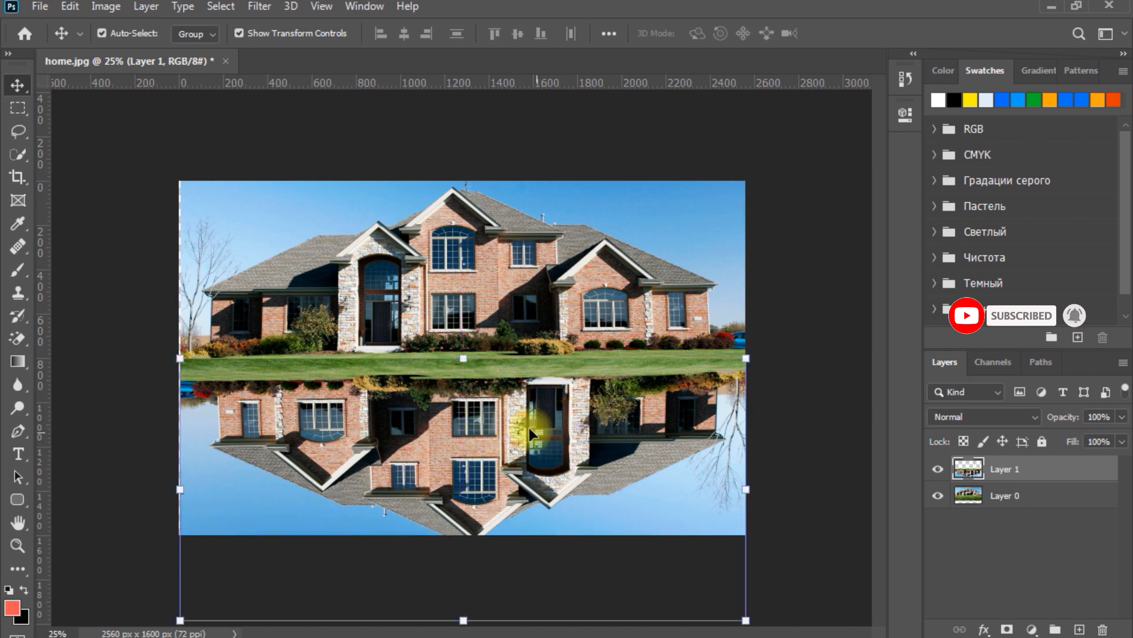
key("Down")
key("Down")
key("Down")
key("Down")
key("Down")
key("Down")
key("Down")
key("Down")
key("Down")
key("Down")
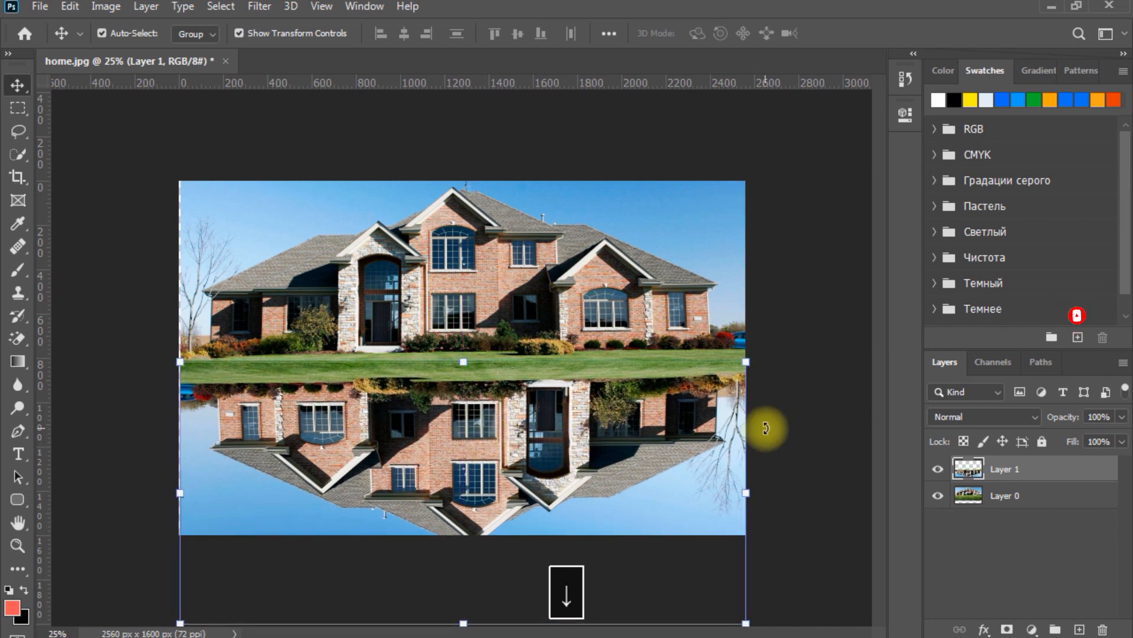
key("Up")
key("Up")
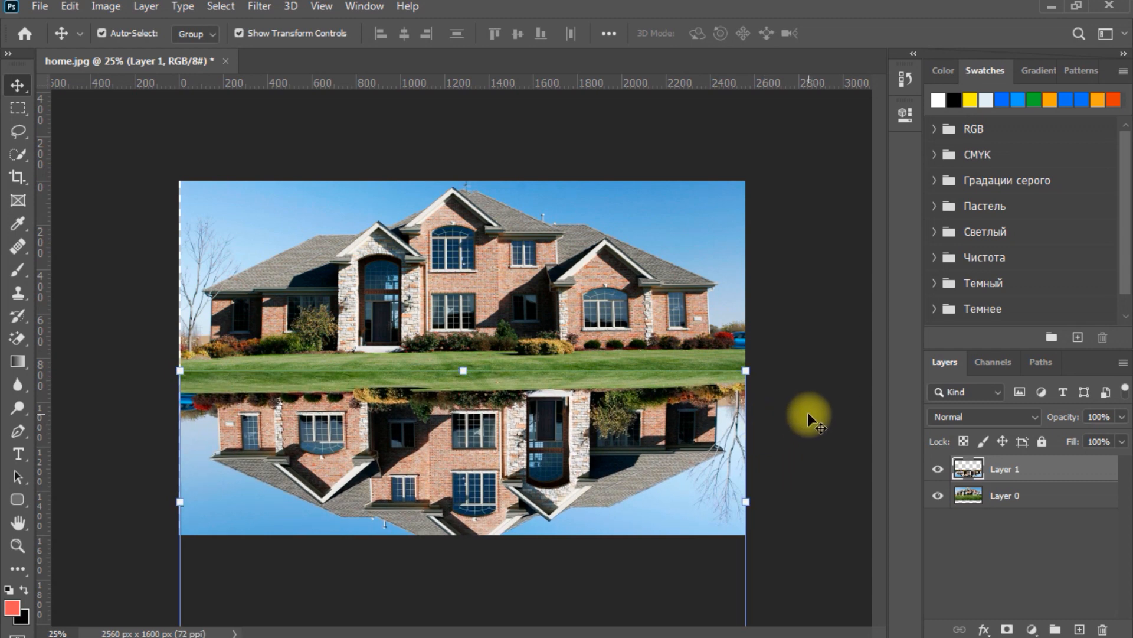
Nudge both house layers slightly left to align them with the canvas edges, and deselect them.
key("Left")
left_click(526, 316)
key("Left")
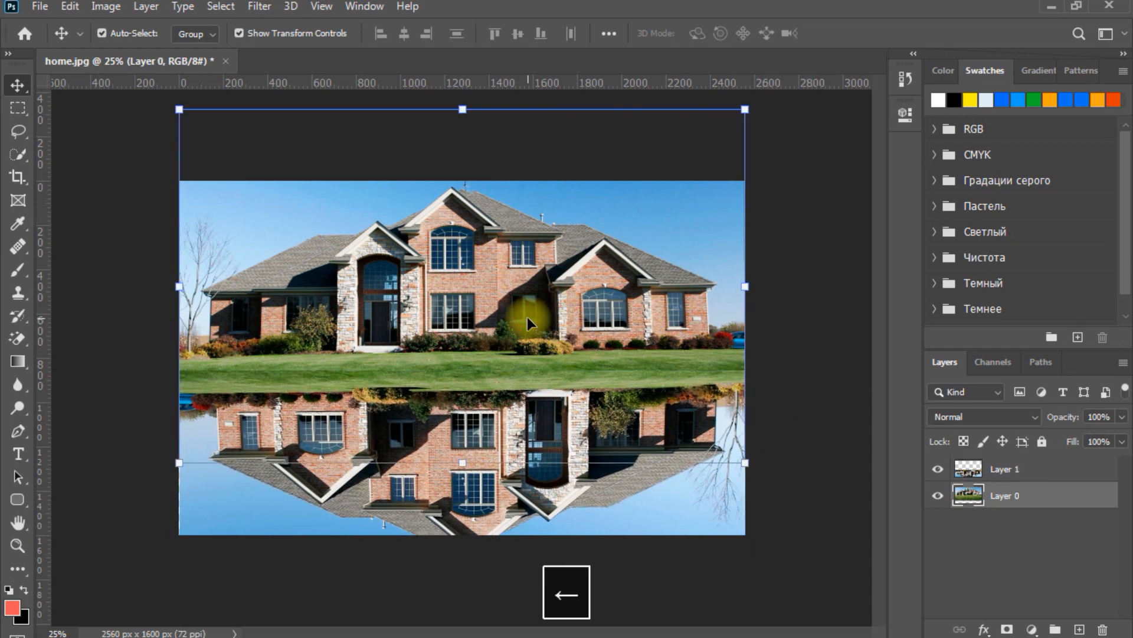
left_click(829, 394)
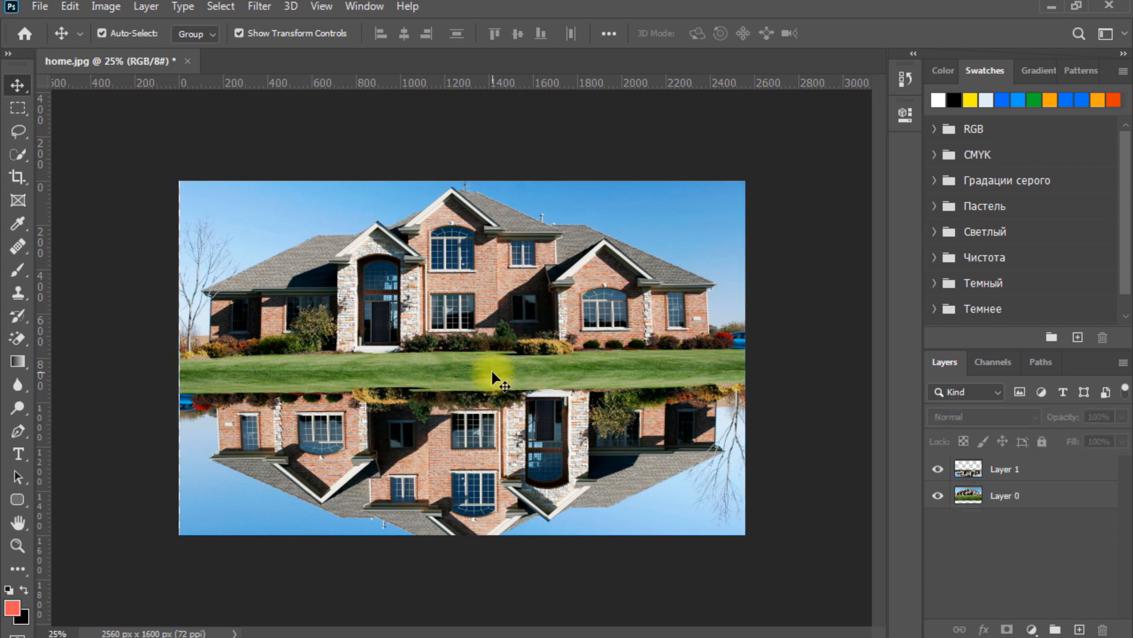
key("F9")
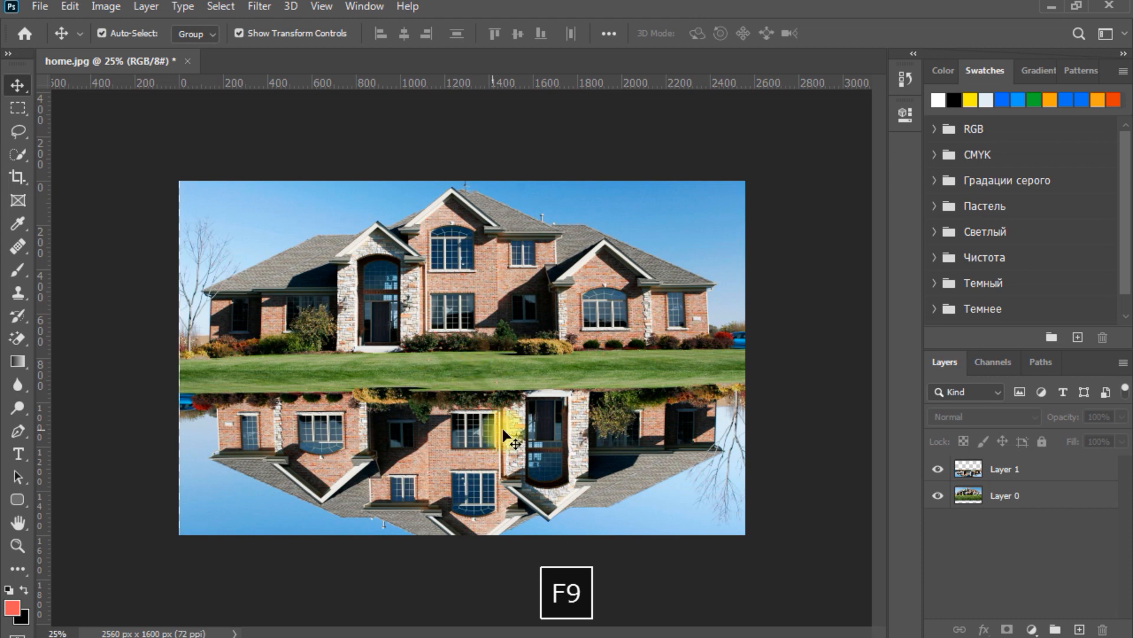
Convert Layer 1 with the upside-down house to a smart object.
left_click(1009, 476)
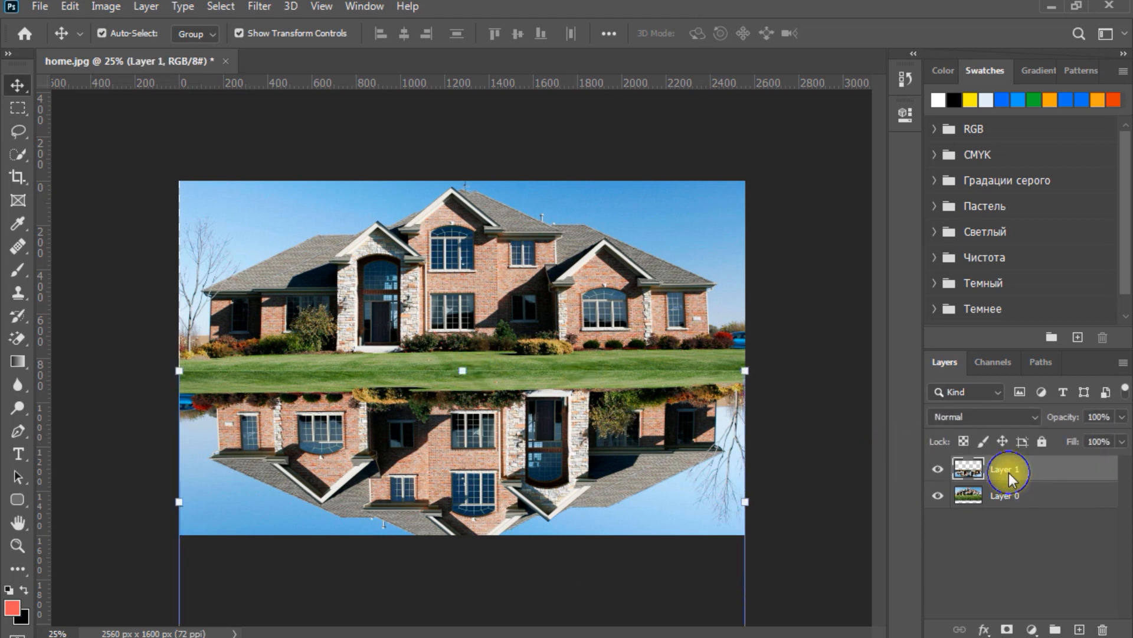
right_click(1008, 472)
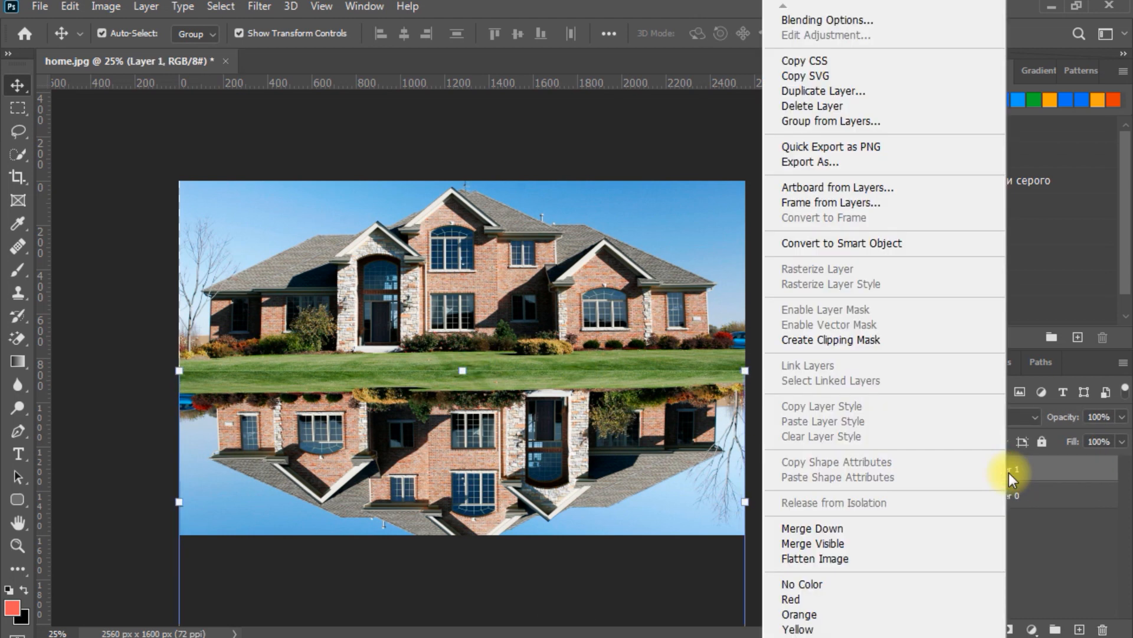
left_click(876, 243)
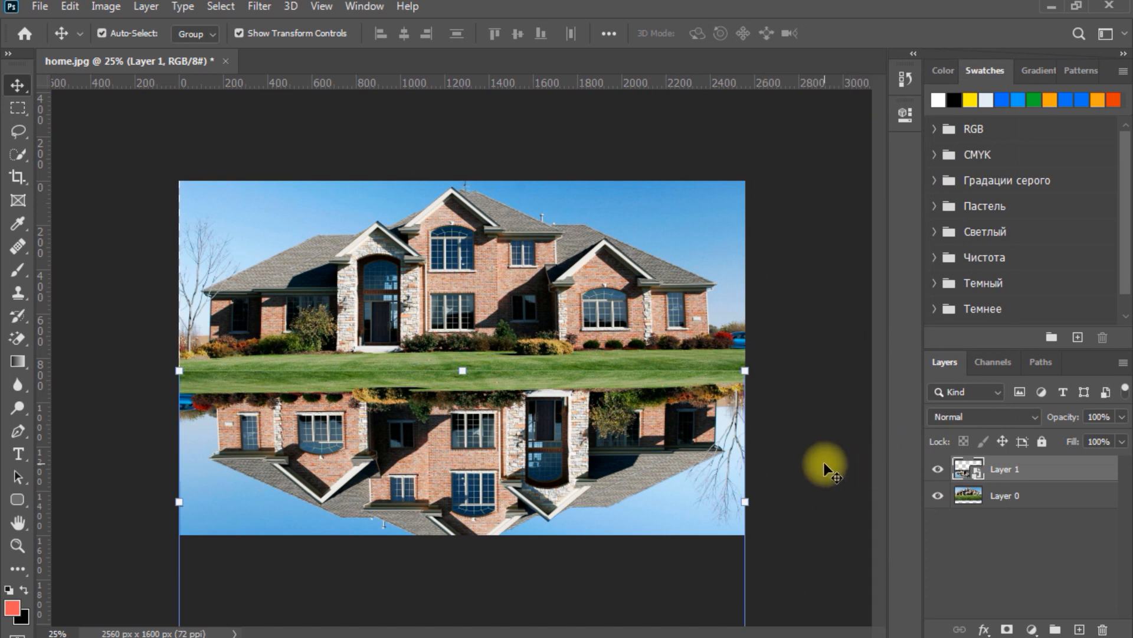
Apply a Motion Blur to Layer 1 with the upside-down house, at angle 0° and a distance of 18 pixels.
left_click(257, 9)
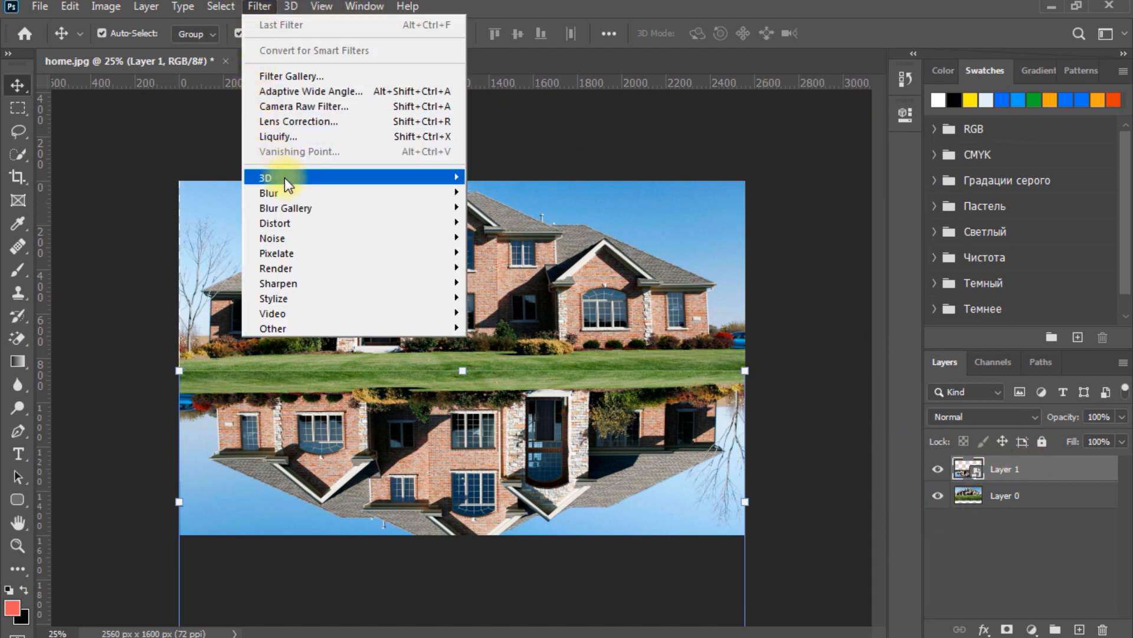
mouse_move(289, 194)
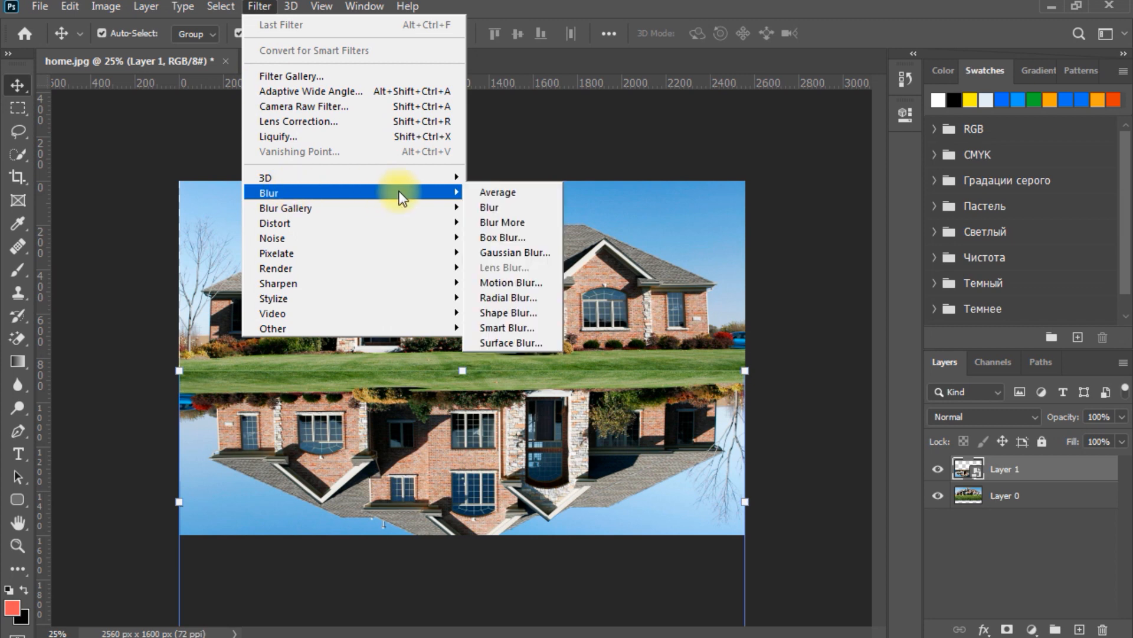
left_click(527, 282)
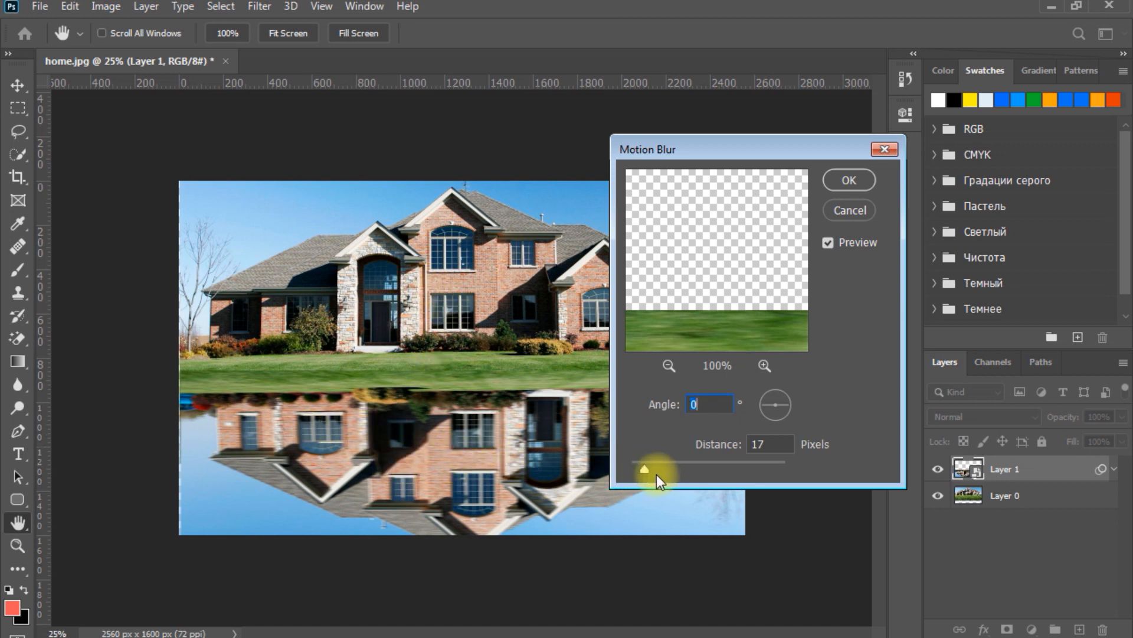
left_click_drag(640, 469, 646, 466)
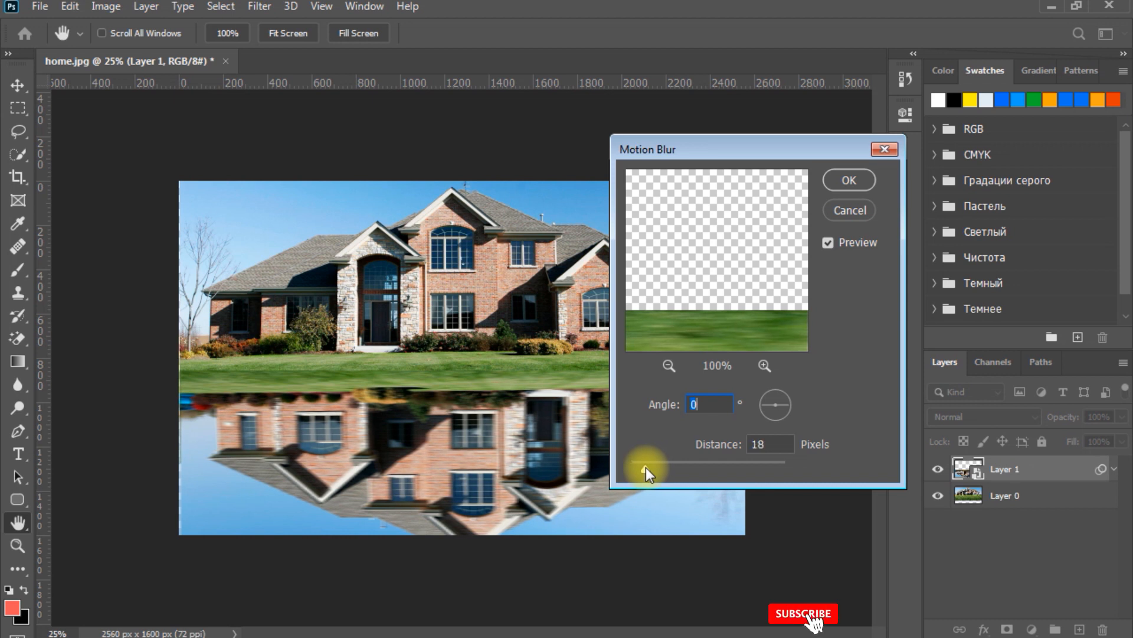
left_click(848, 180)
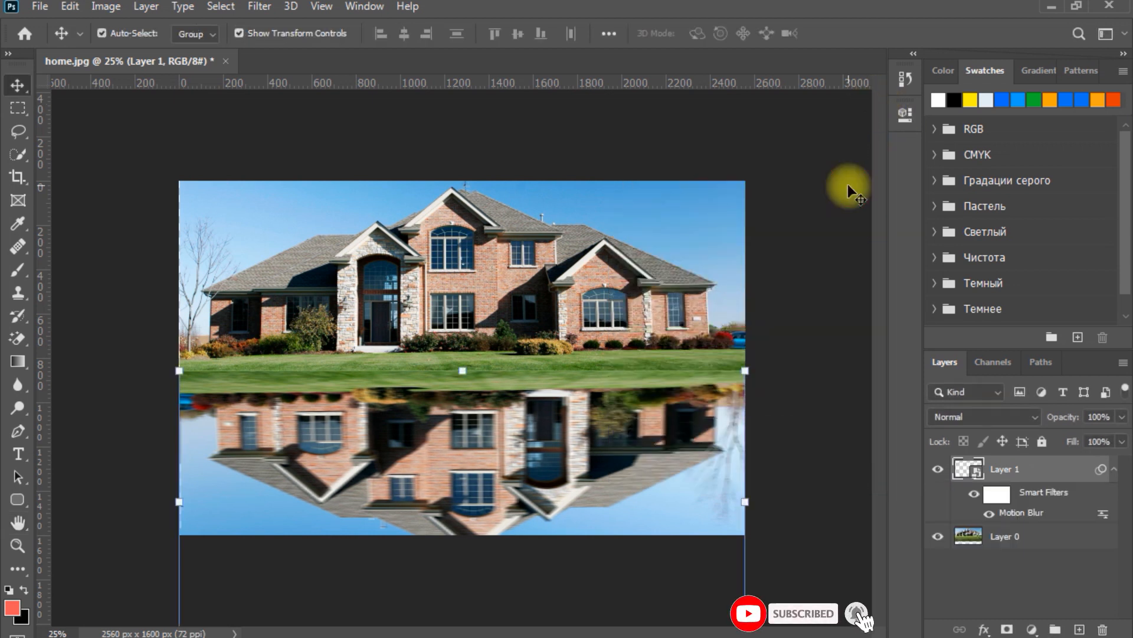
Select Layer 1 and Layer 0 together, nudge them one pixel left to close the gap at the canvas edge, and deselect them.
left_click(132, 160)
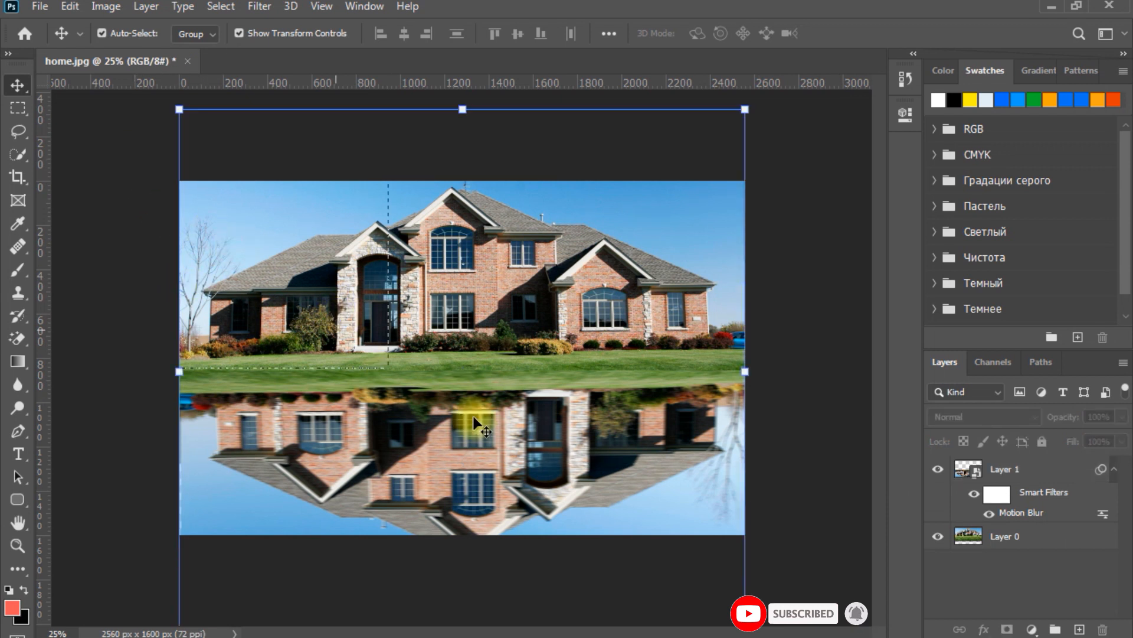
left_click(642, 528)
key("Left")
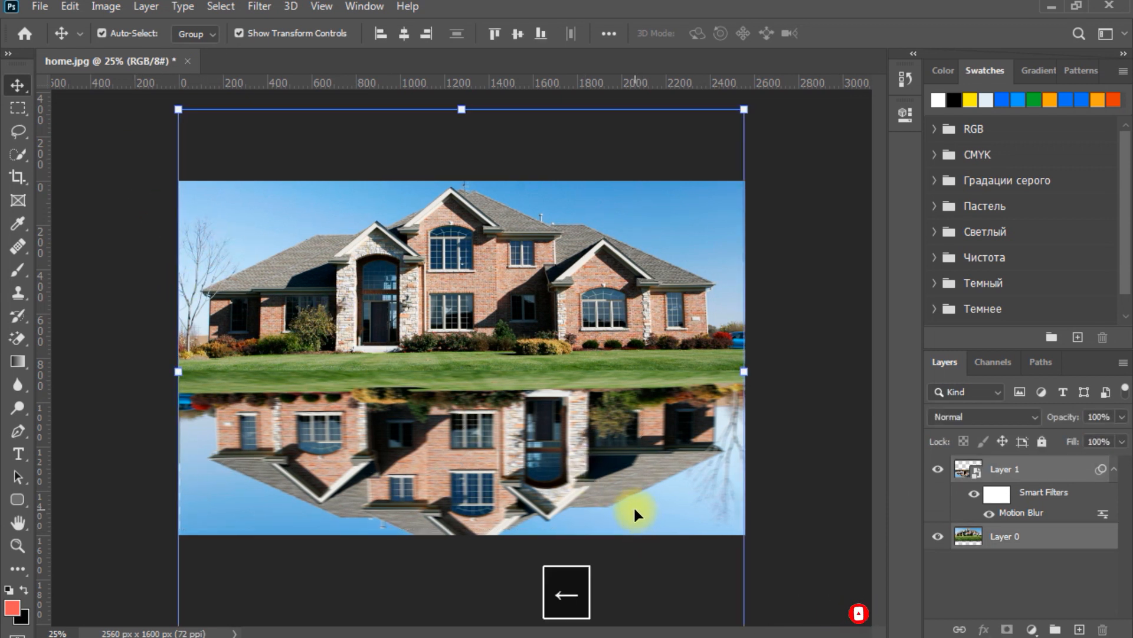
left_click(789, 439)
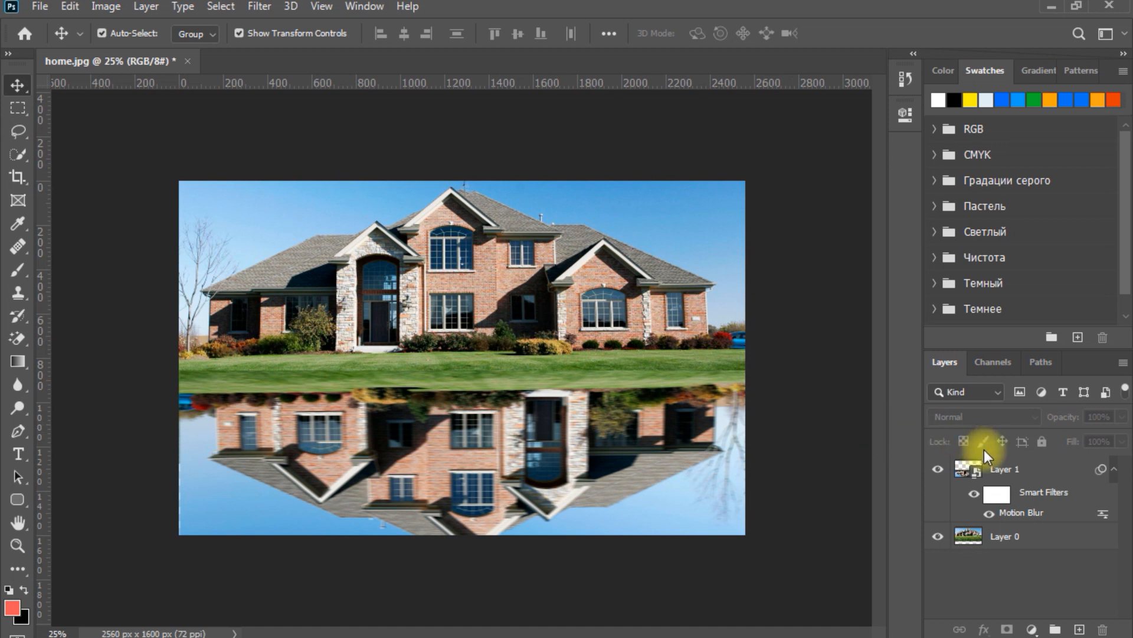
left_click(1013, 470)
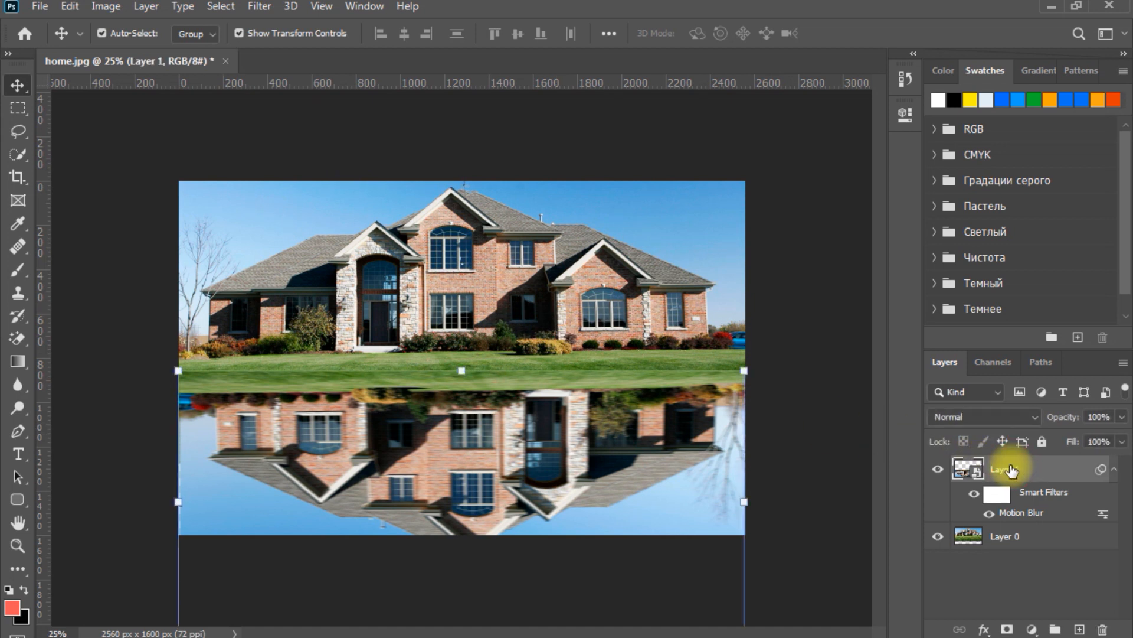
left_click(790, 337)
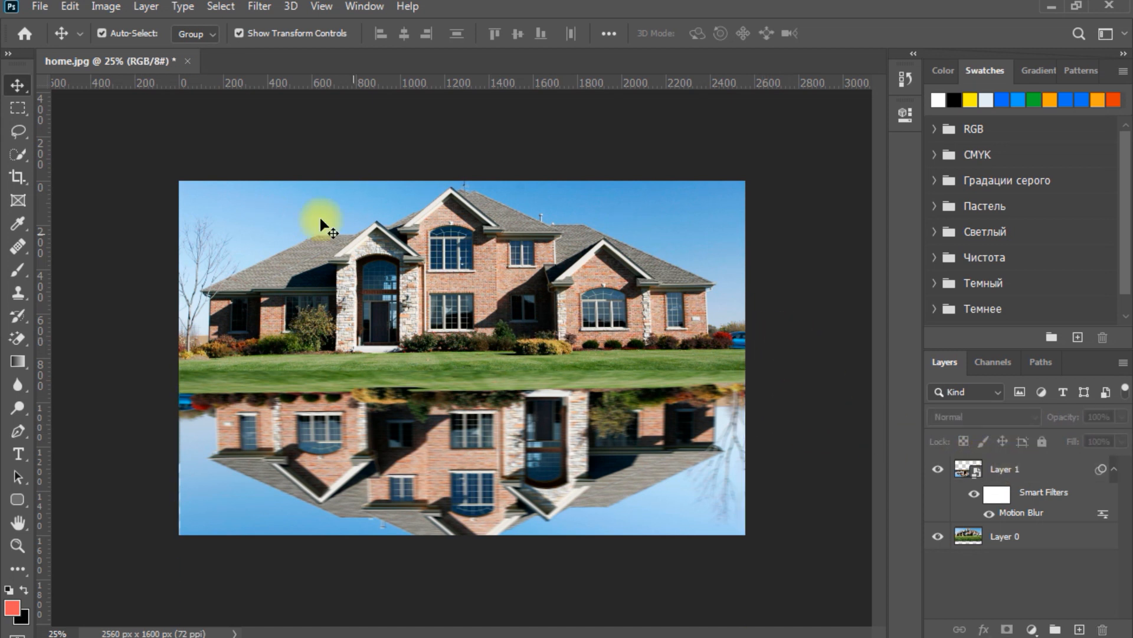
Create a new RGB document 600 pixels wide and 1000 pixels high at 72 pixels/inch with a white background.
left_click(39, 8)
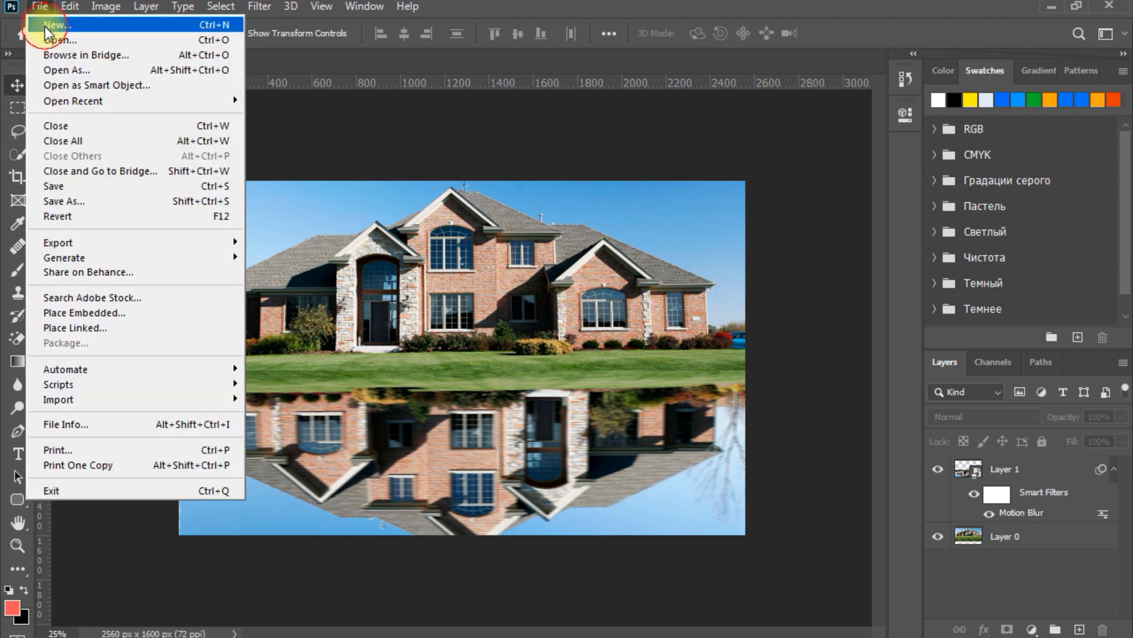
left_click(45, 26)
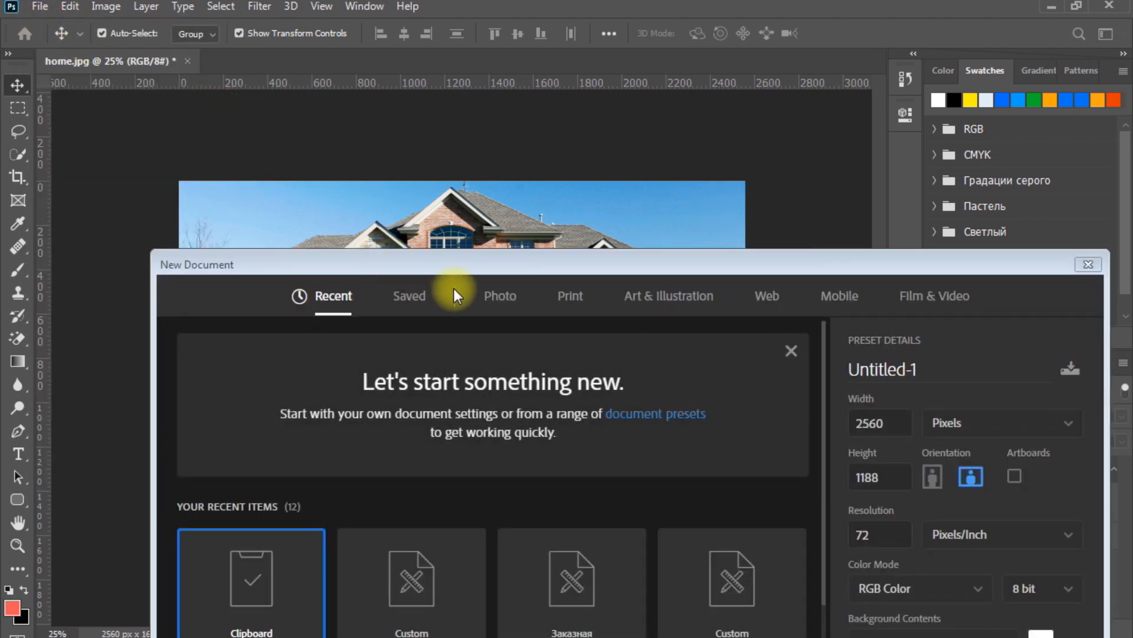
left_click_drag(469, 269, 420, 211)
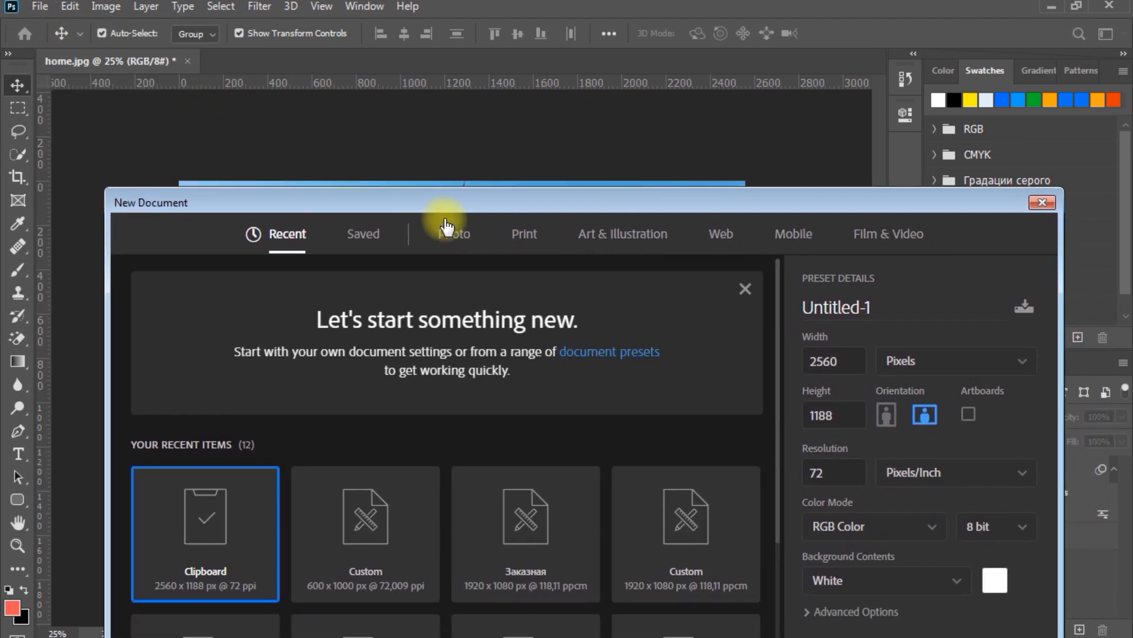
double_click(850, 361)
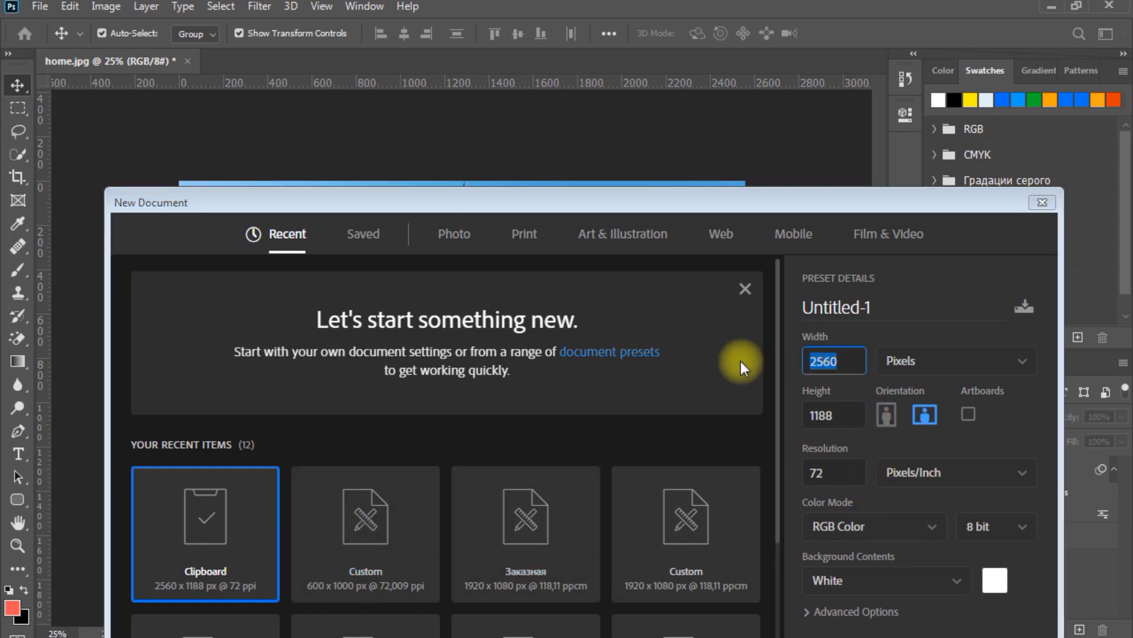
type("600")
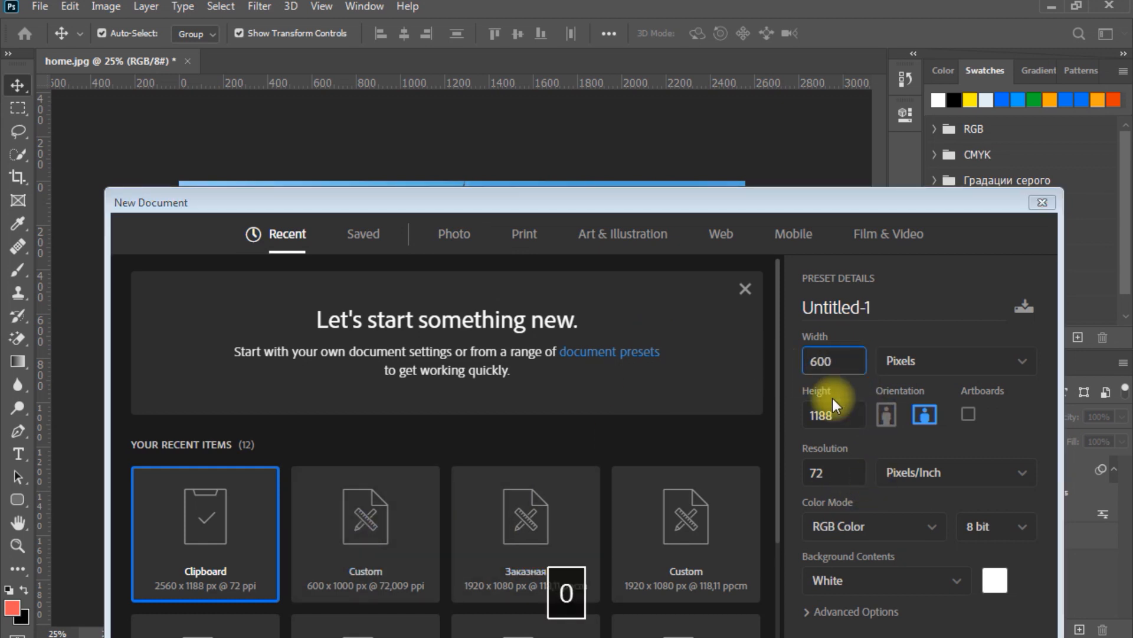
double_click(847, 417)
type("1000")
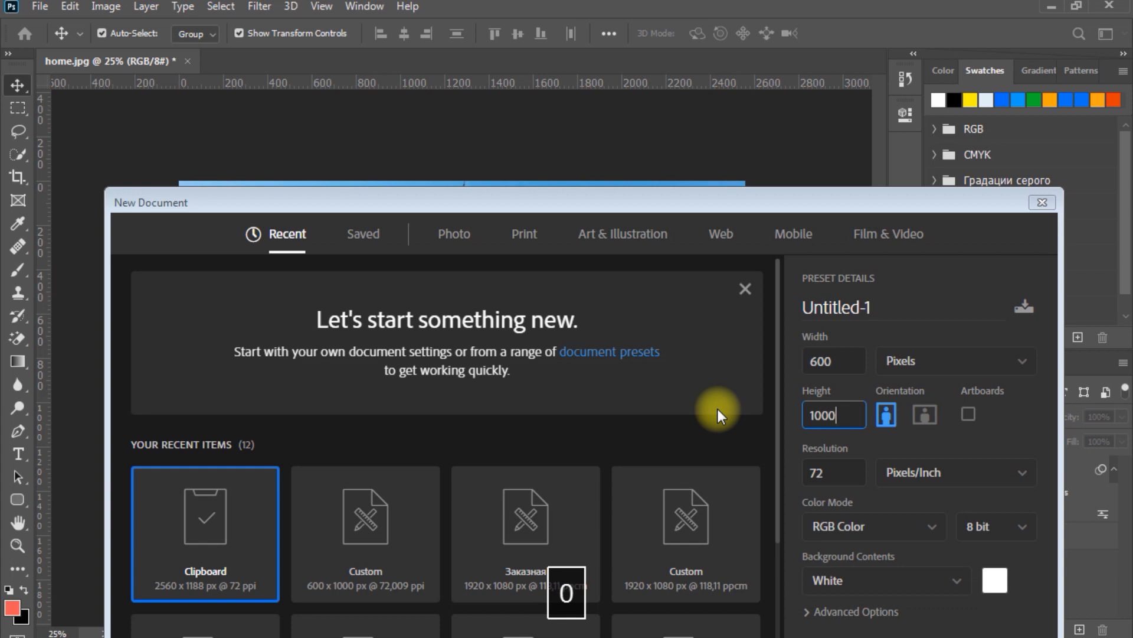
left_click_drag(823, 203, 741, 33)
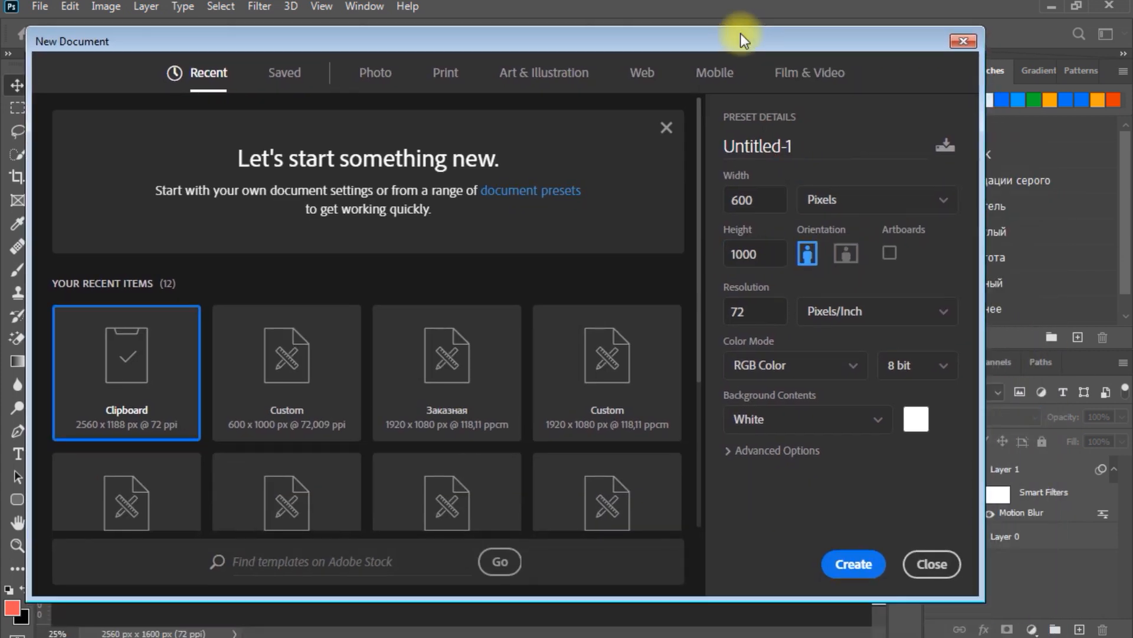
left_click(850, 562)
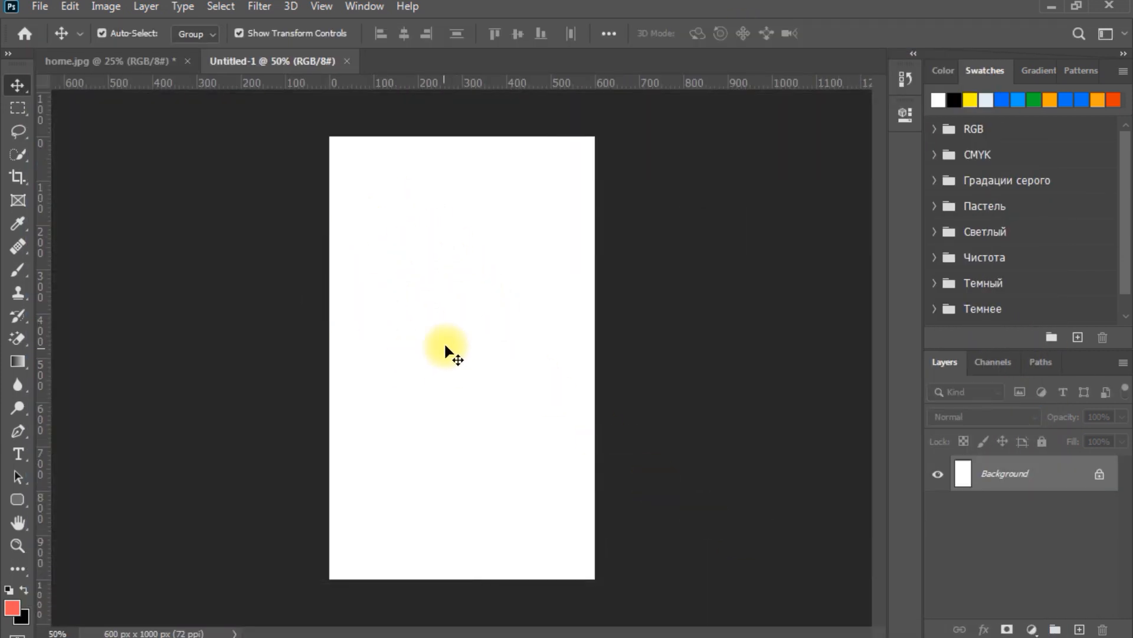
Erase the new document's entire white background with the Magic Eraser to make the layer transparent.
key("F9")
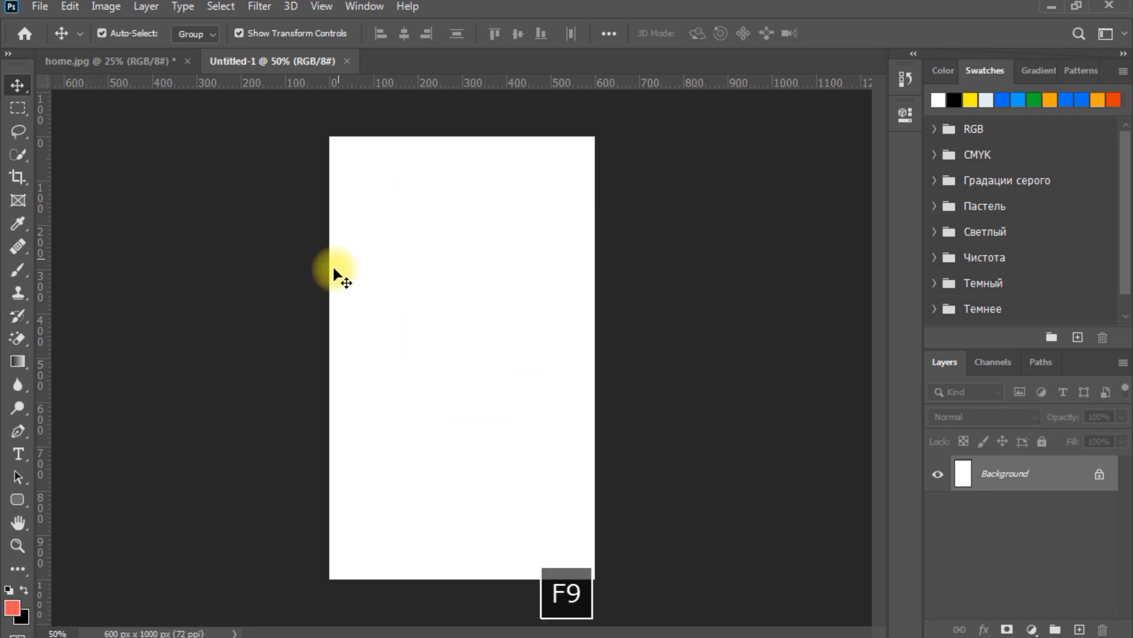
left_click(19, 338)
left_click(509, 277)
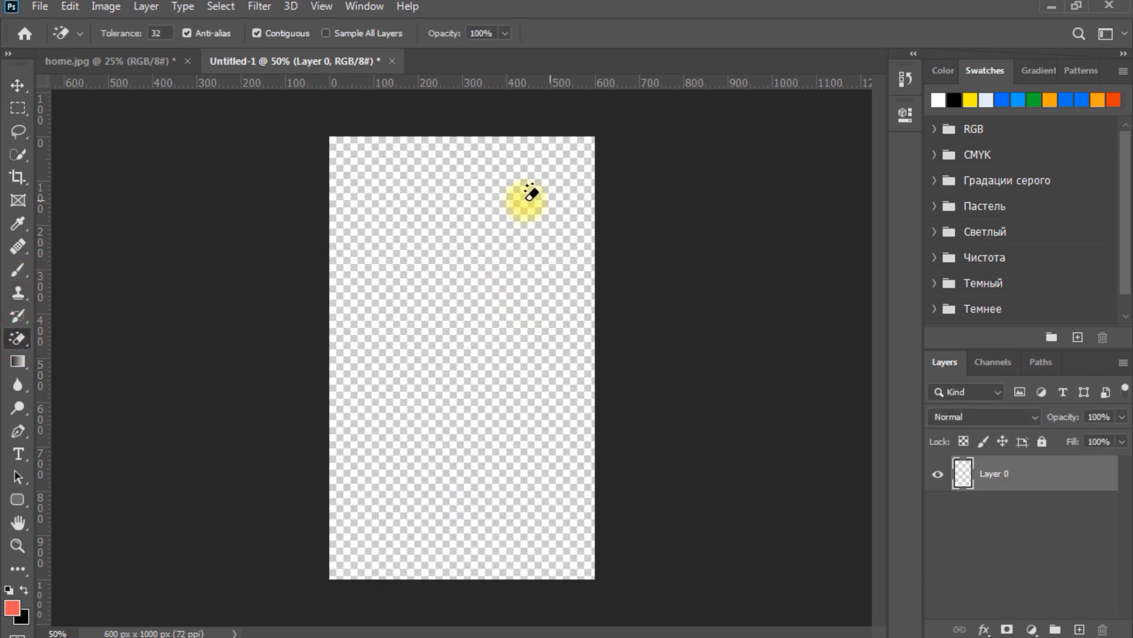
Fill the transparent layer with black in Normal mode at 100% opacity.
left_click(69, 8)
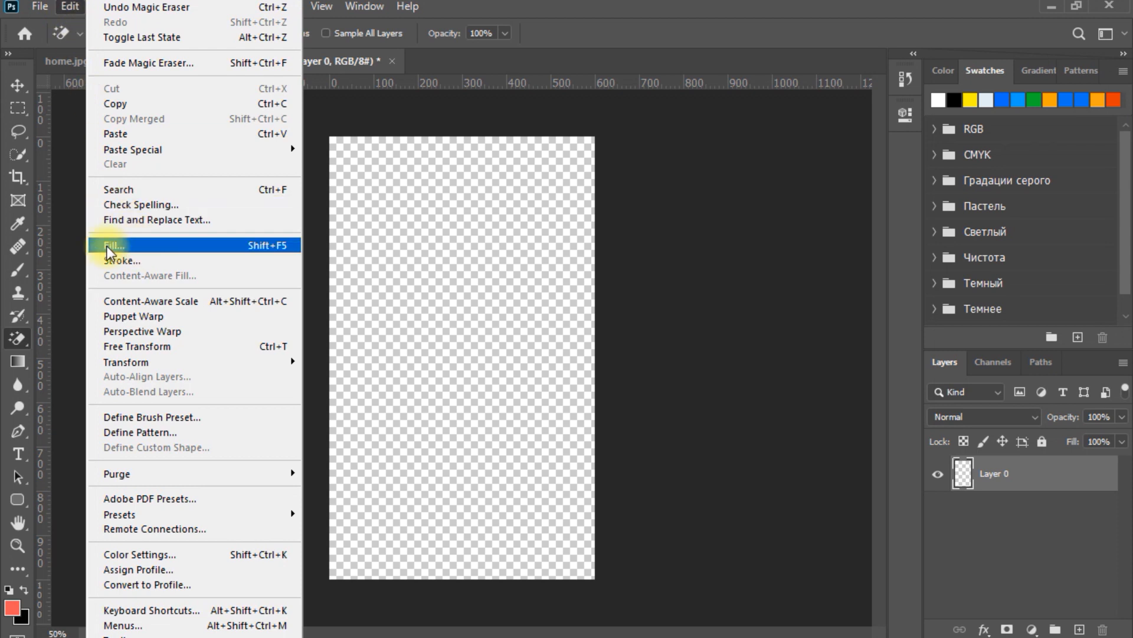
left_click(220, 246)
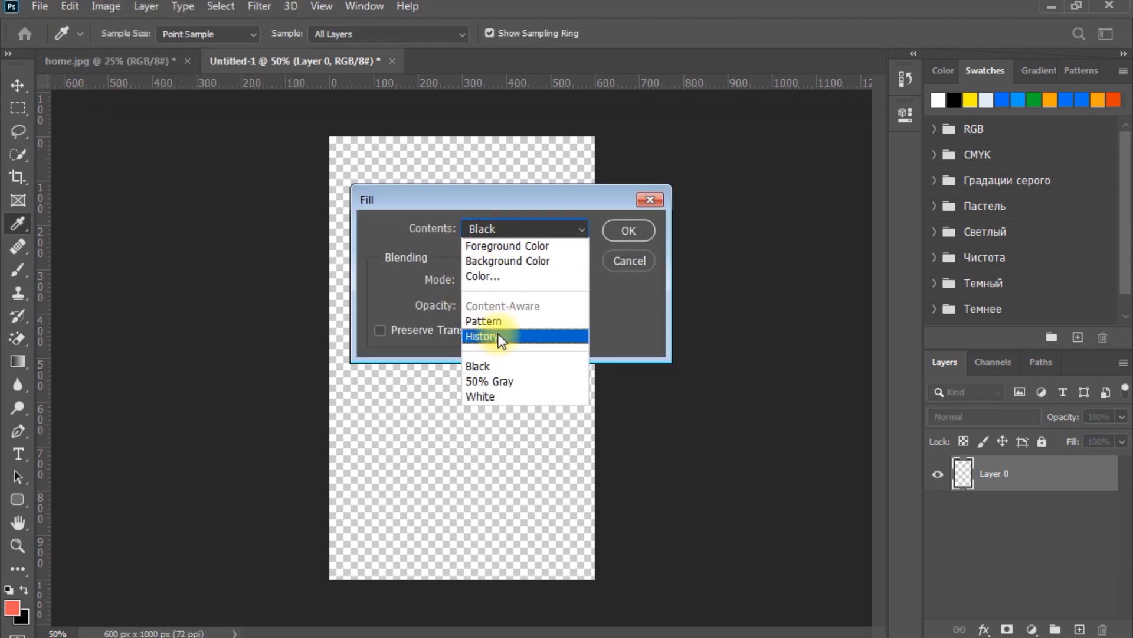
left_click(493, 365)
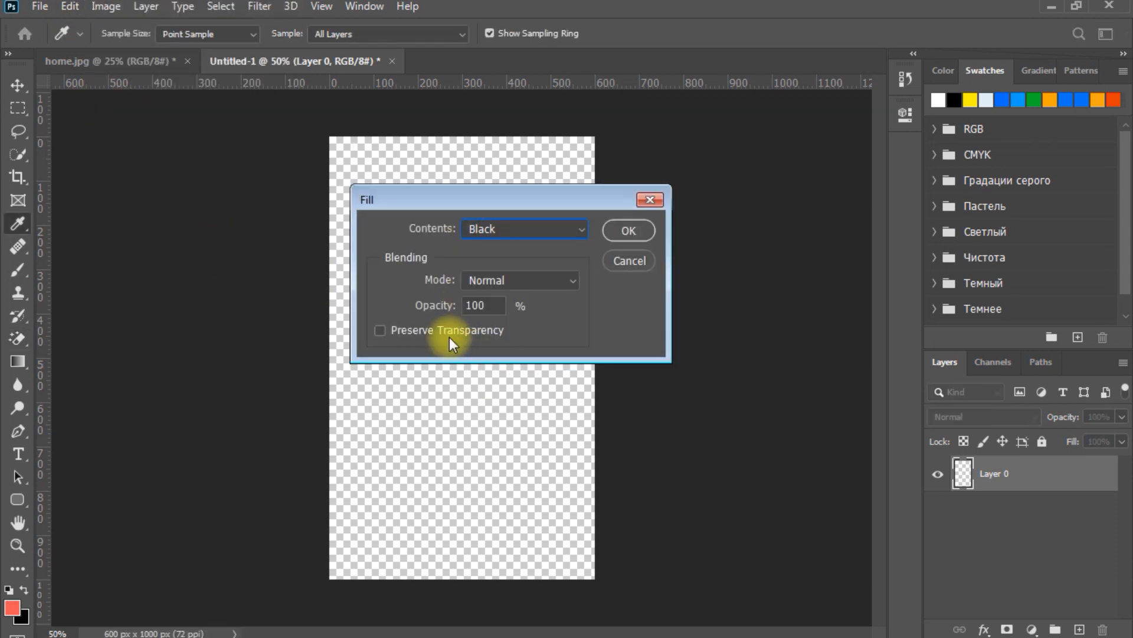
left_click(628, 233)
key("e")
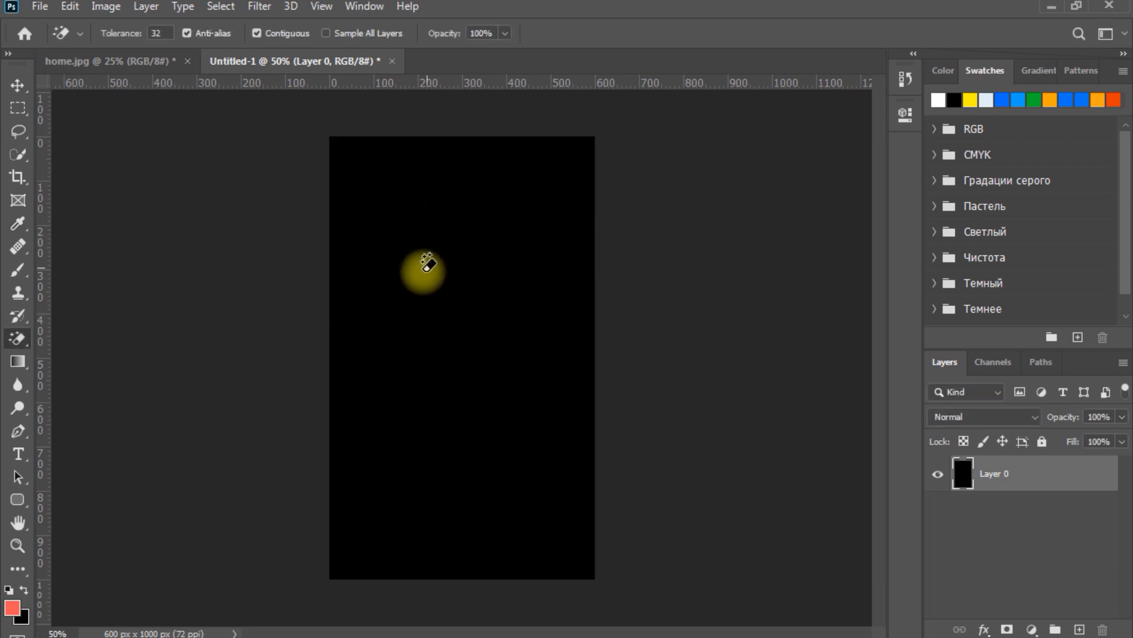
Add monochromatic noise to the black layer with an amount of 400% and Uniform distribution.
left_click(258, 8)
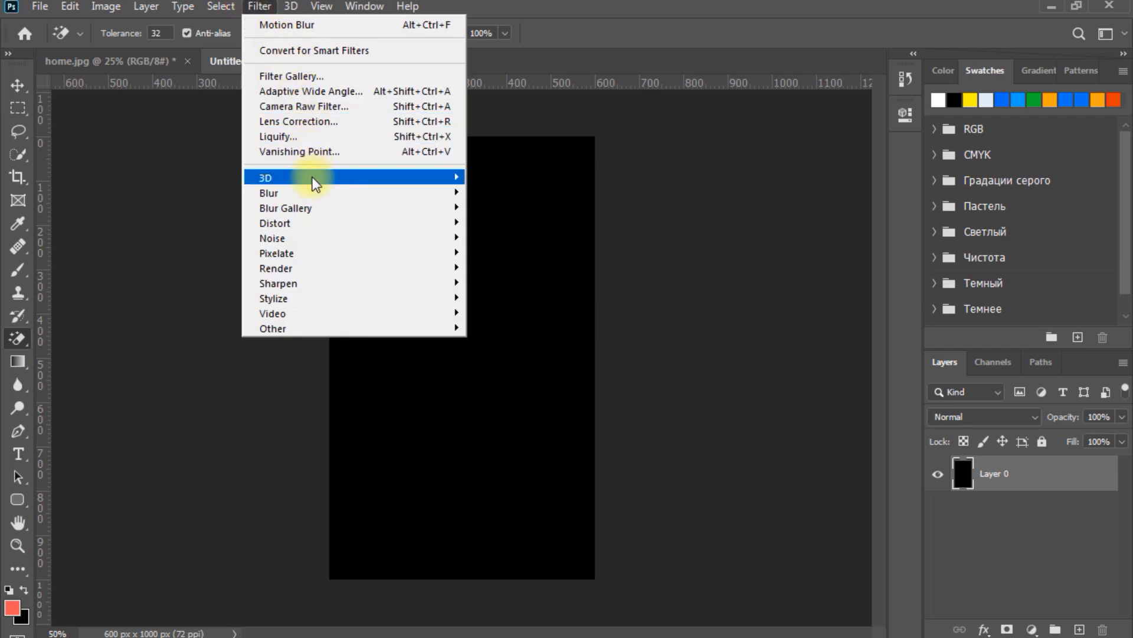
mouse_move(443, 237)
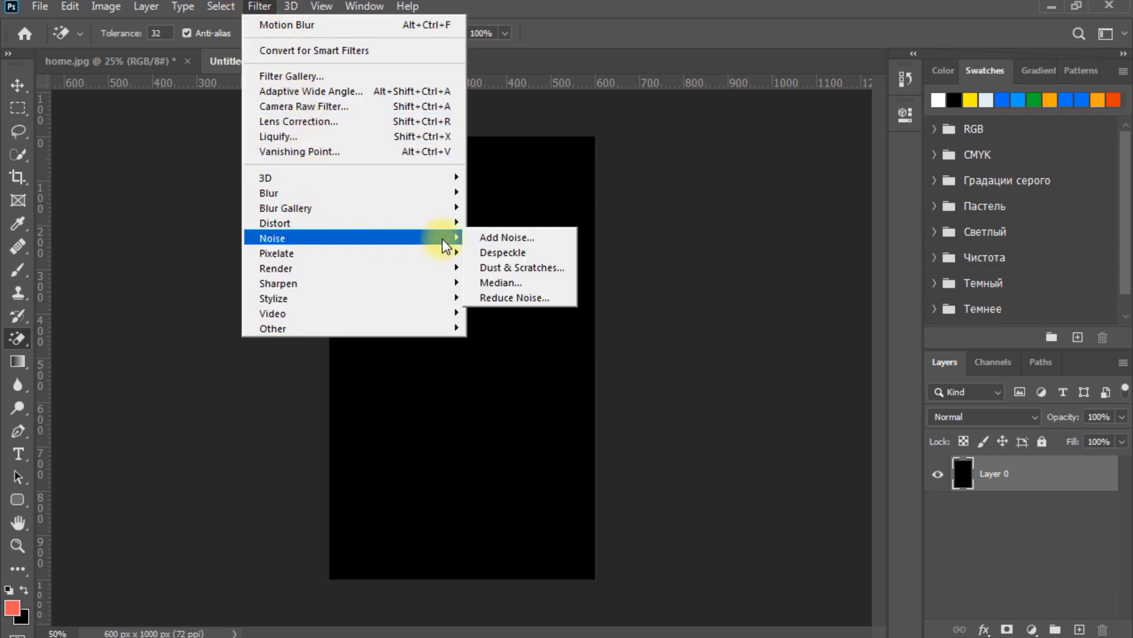
left_click(513, 241)
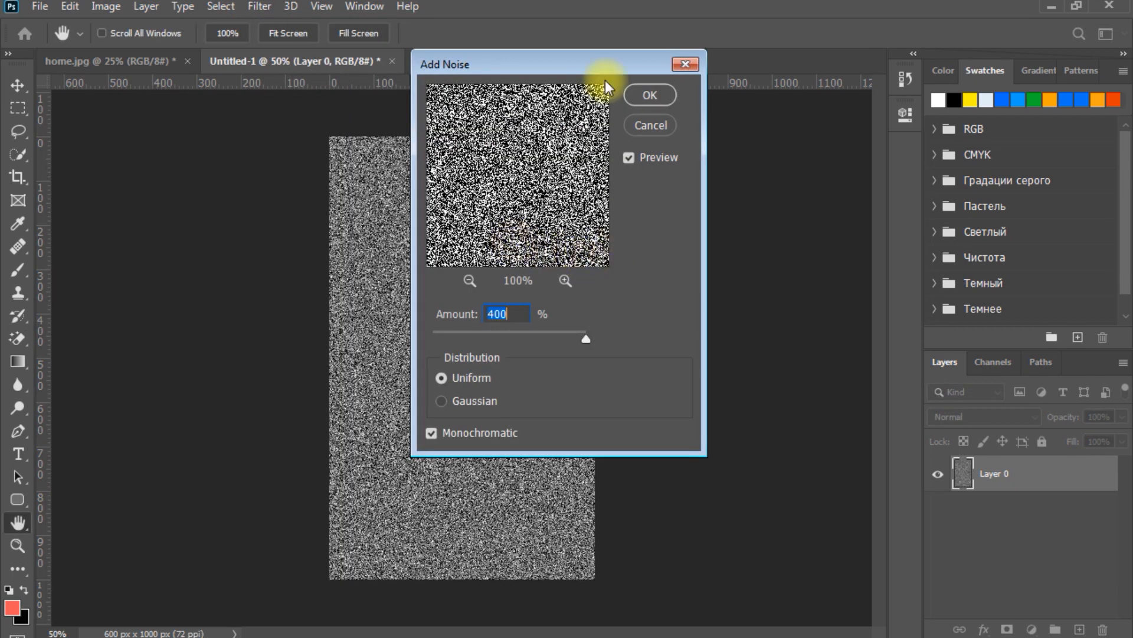
left_click_drag(532, 65, 739, 81)
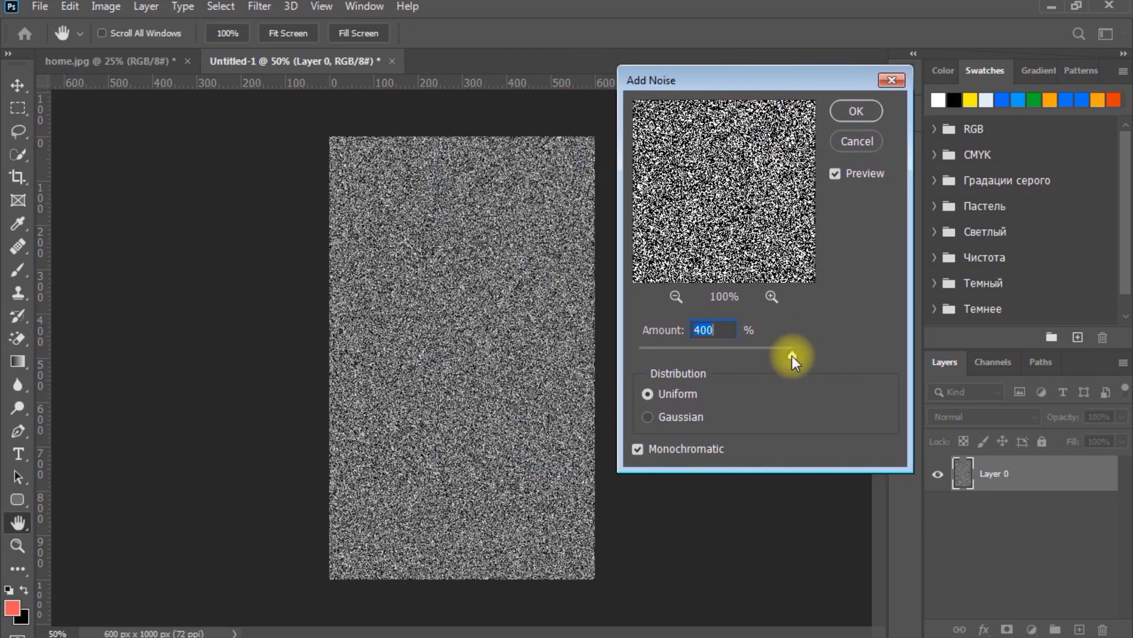
mouse_move(793, 356)
left_mouse_down()
mouse_move(741, 356)
mouse_move(810, 365)
left_mouse_up()
left_click(671, 455)
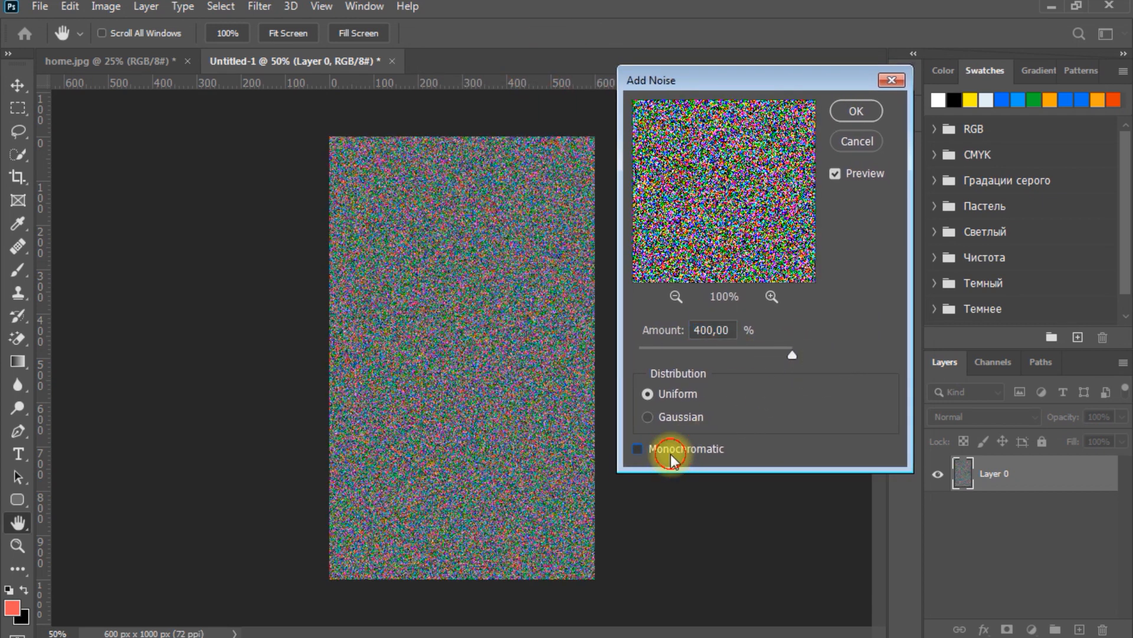
left_click(670, 455)
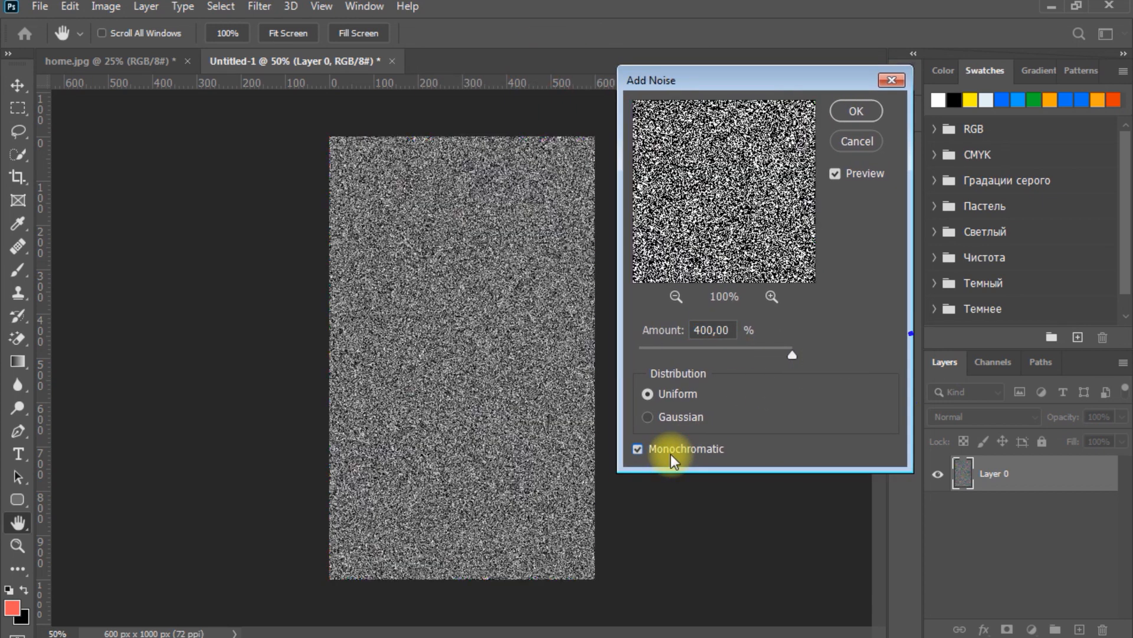
left_click(855, 111)
key("e")
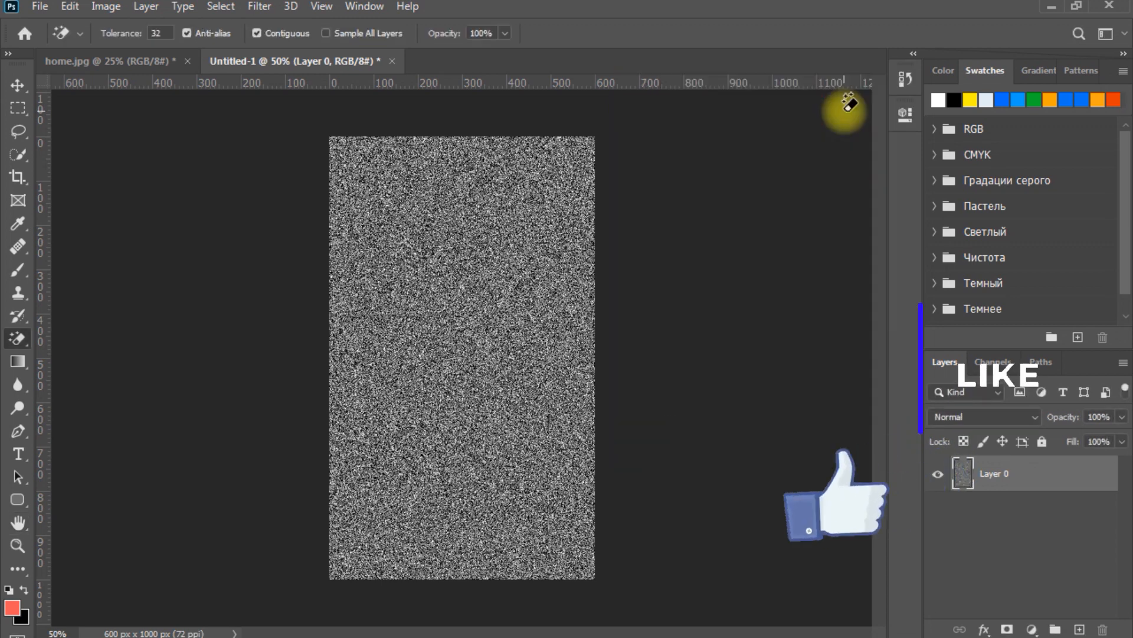
key("F9")
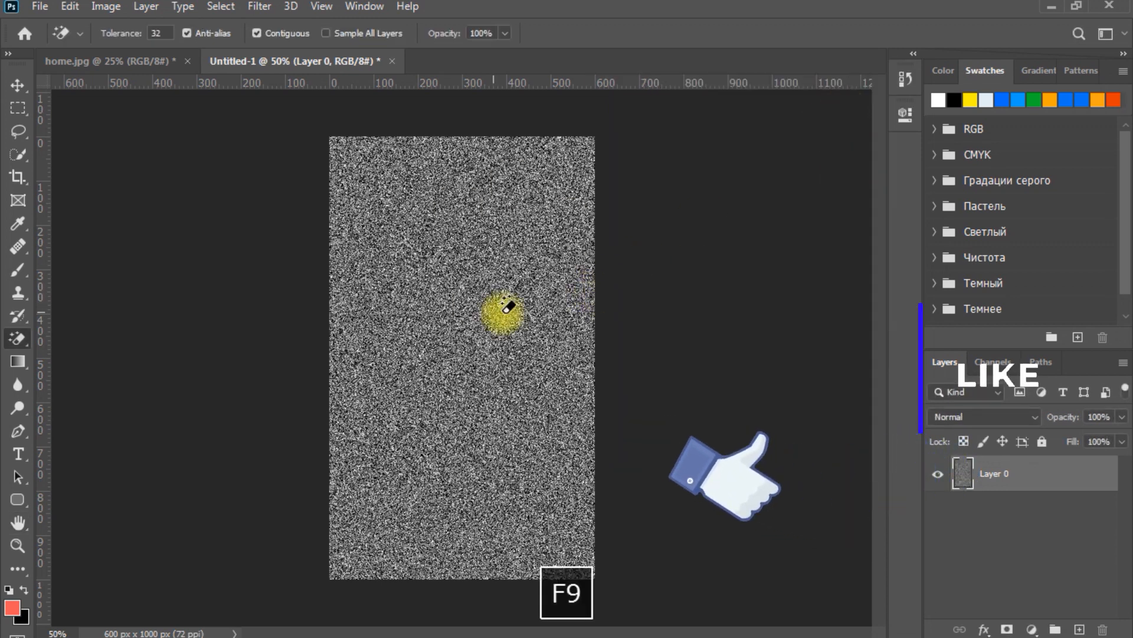
Apply a Gaussian Blur with a radius of 1.3 pixels to the noise layer.
left_click(259, 7)
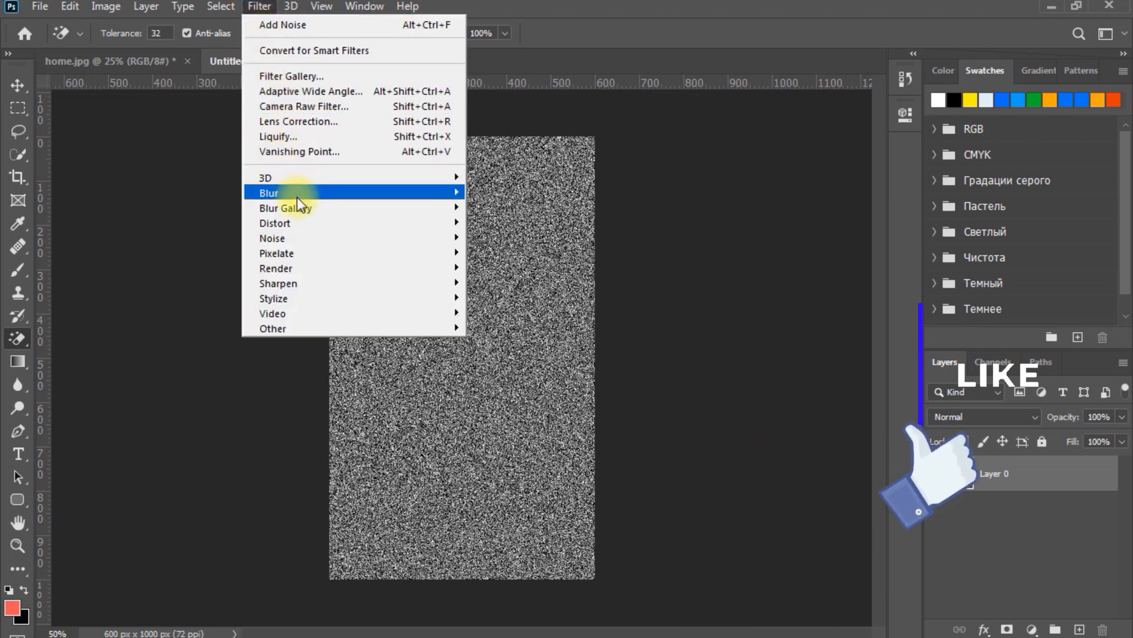
mouse_move(297, 200)
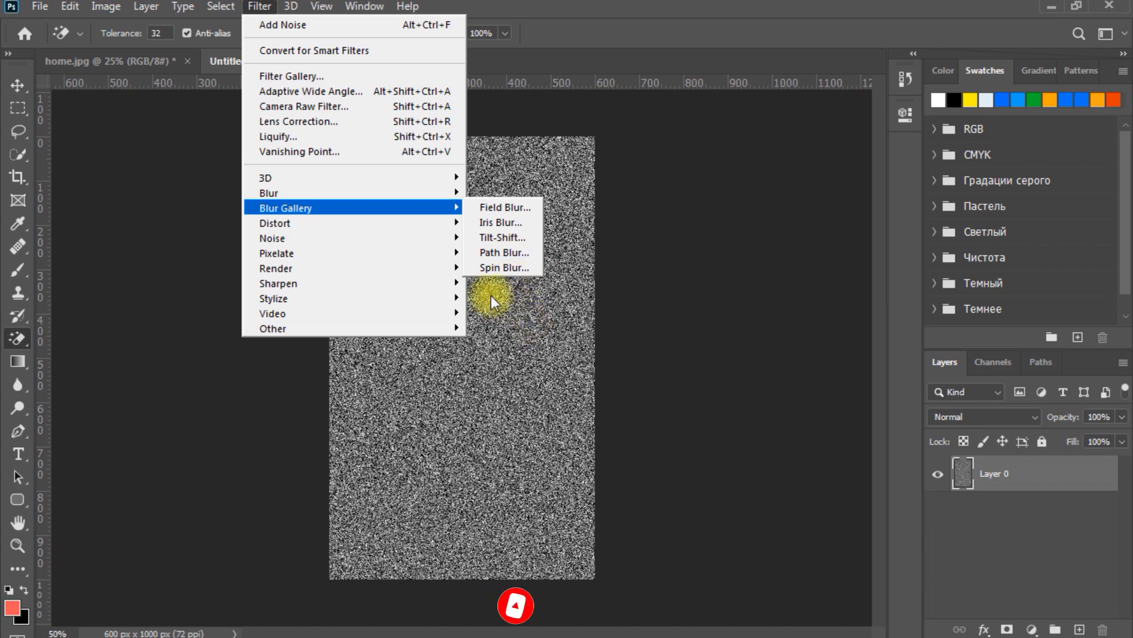
mouse_move(341, 242)
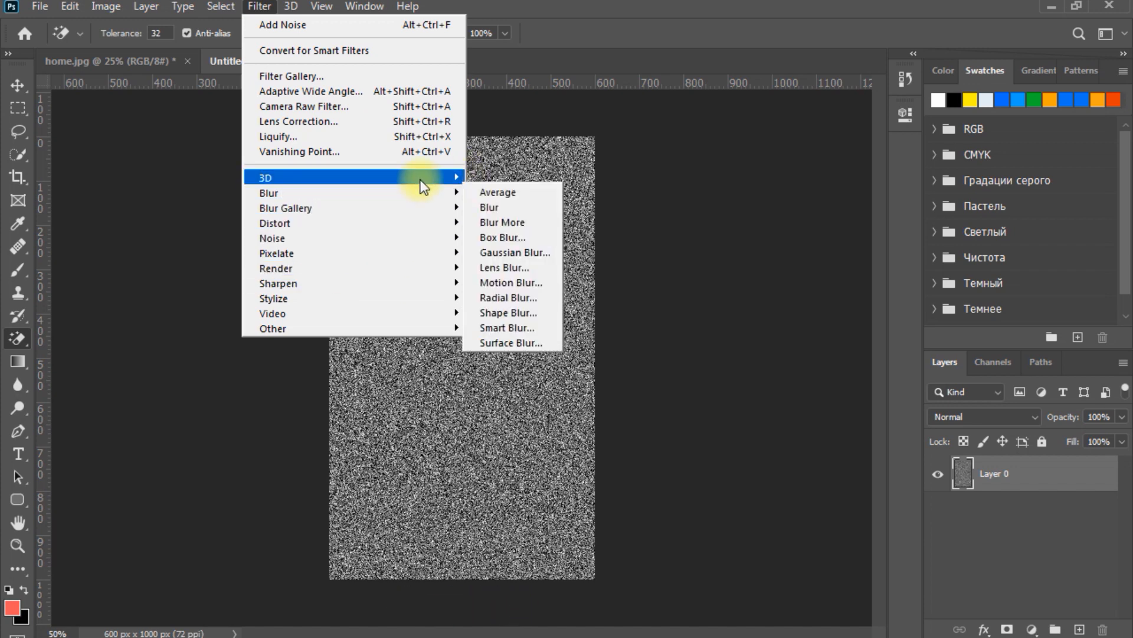
mouse_move(423, 187)
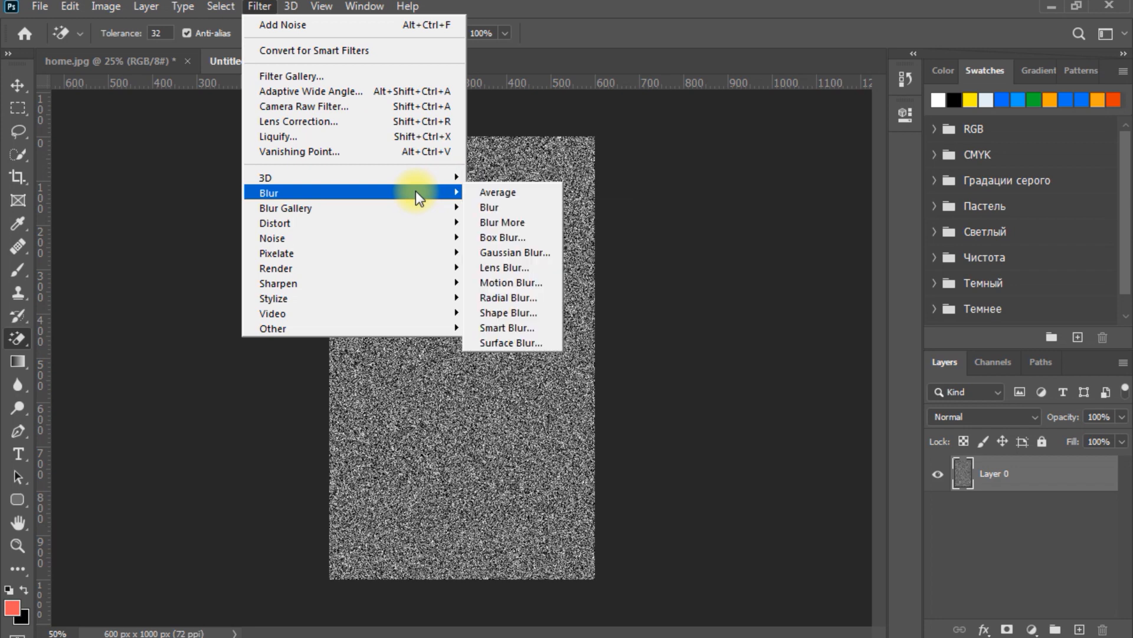
left_click(518, 254)
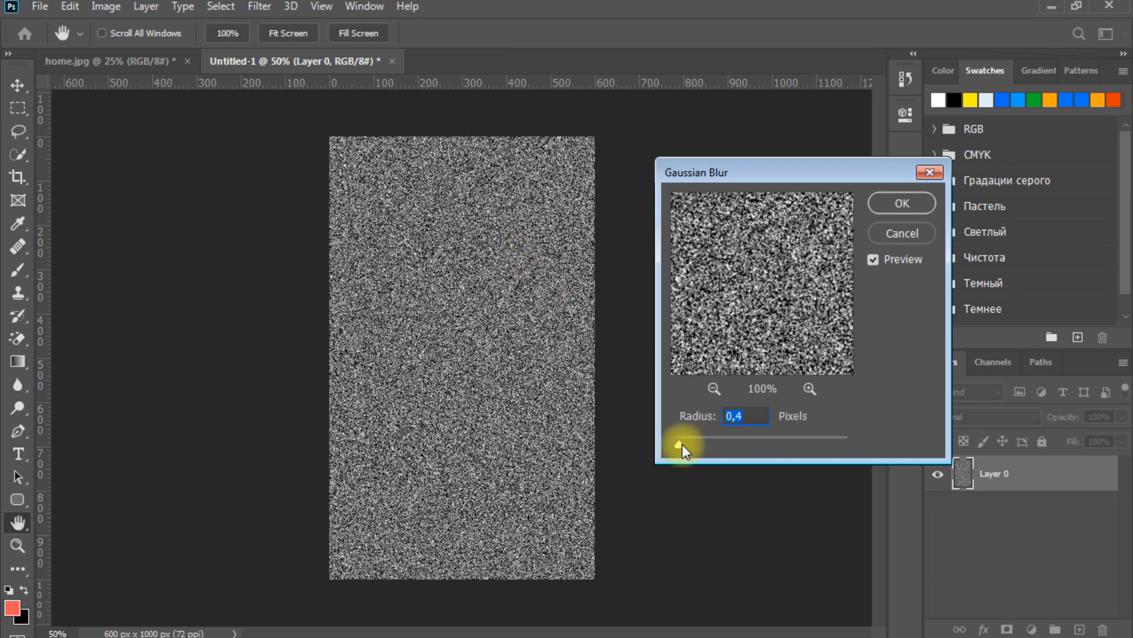
left_click_drag(682, 444, 689, 441)
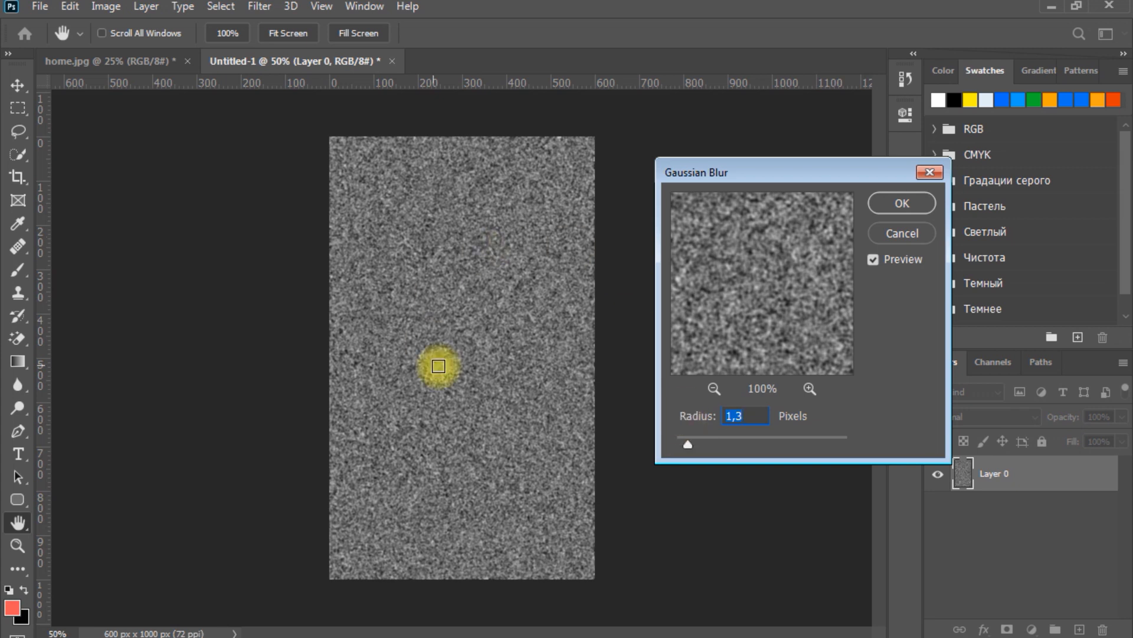
left_click(901, 203)
key("e")
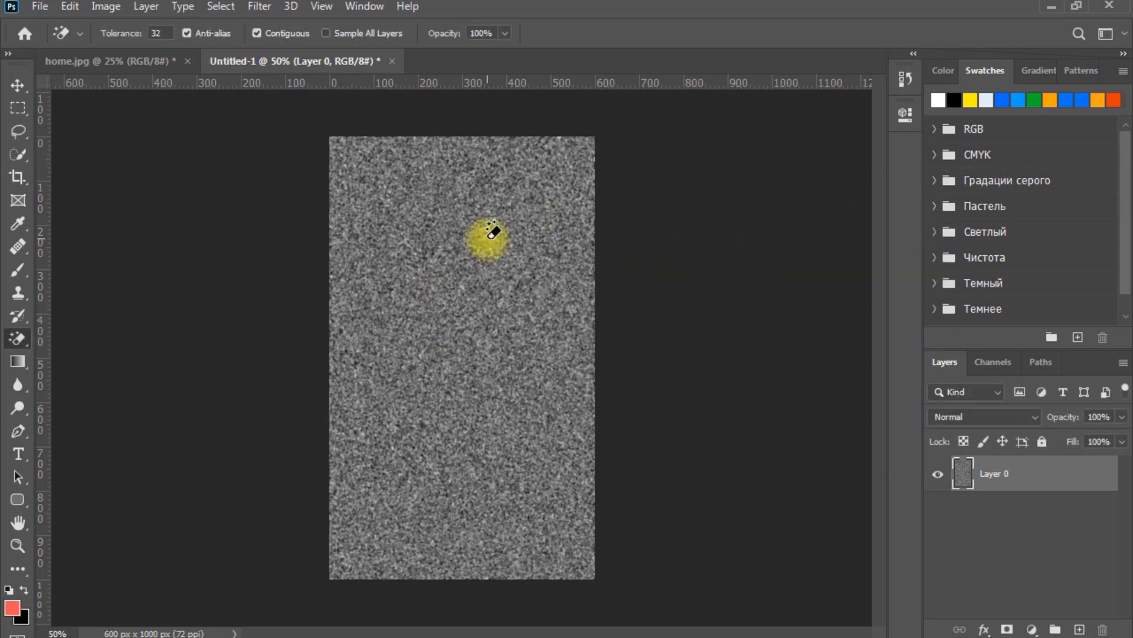
key("F9")
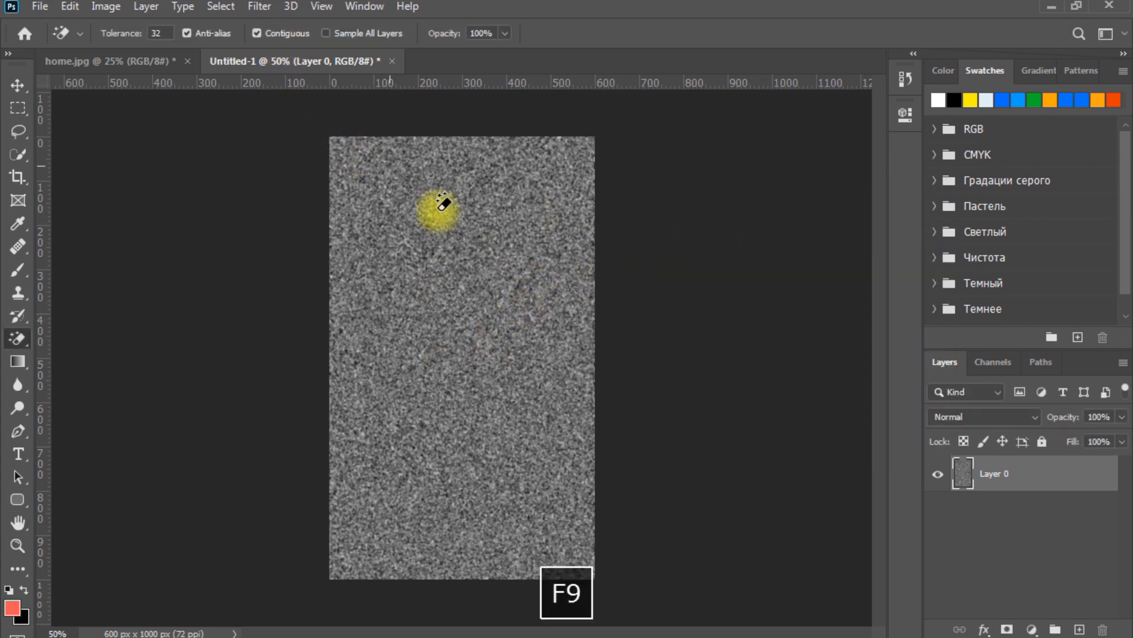
Emboss only the Red channel with an angle of 180°, a height of 1 pixel and an amount of 500%.
left_click(997, 365)
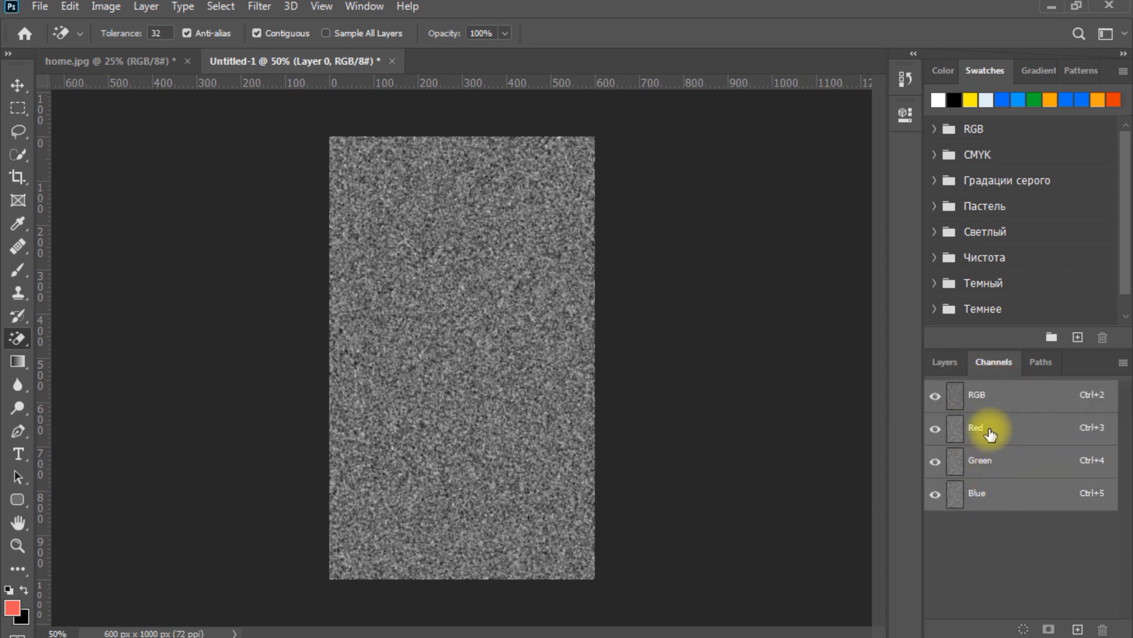
left_click(987, 431)
left_click(939, 396)
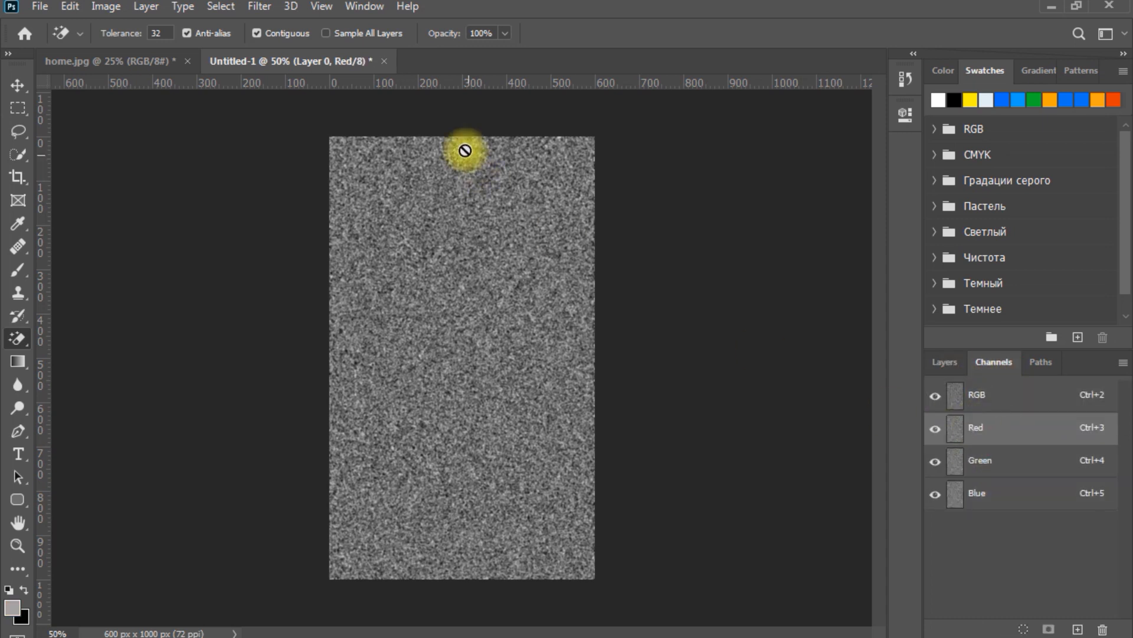
left_click(262, 7)
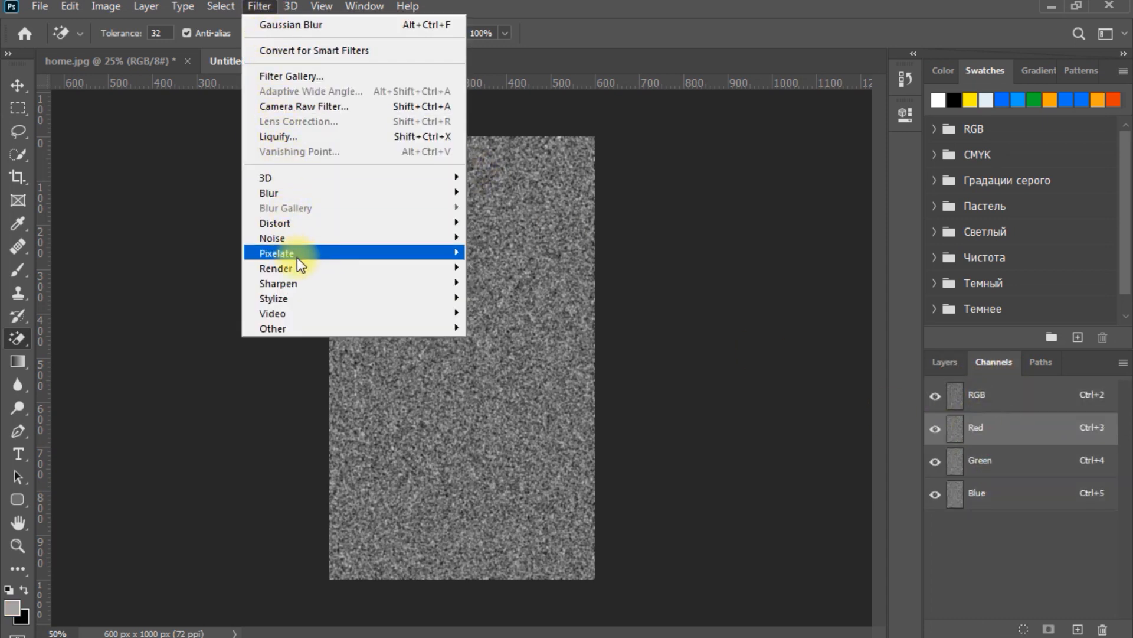
mouse_move(394, 300)
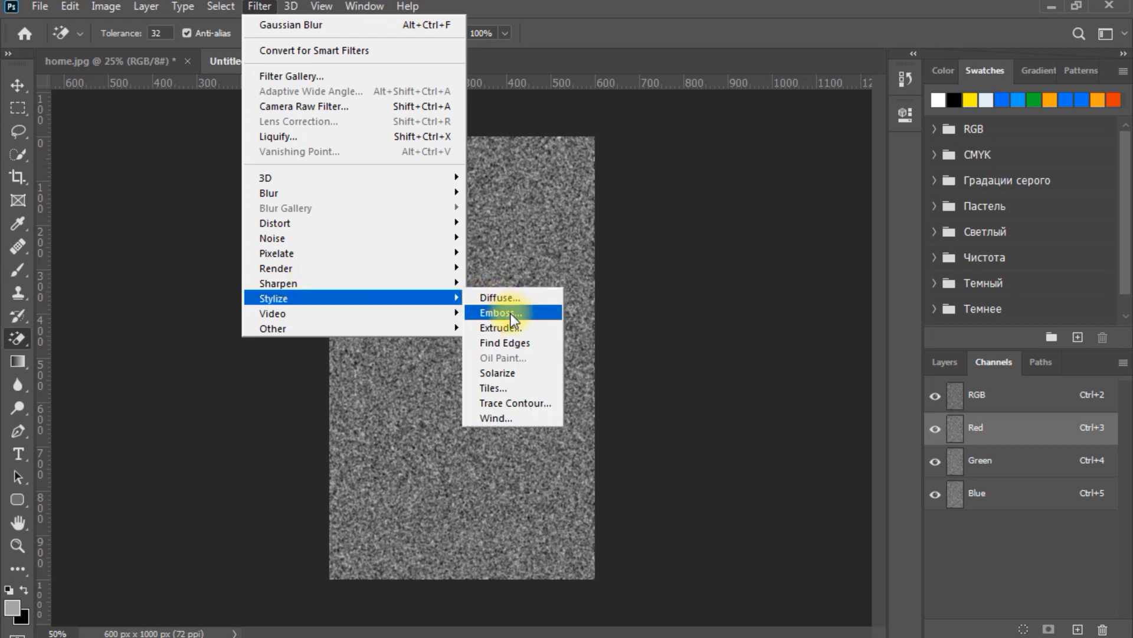
left_click(526, 317)
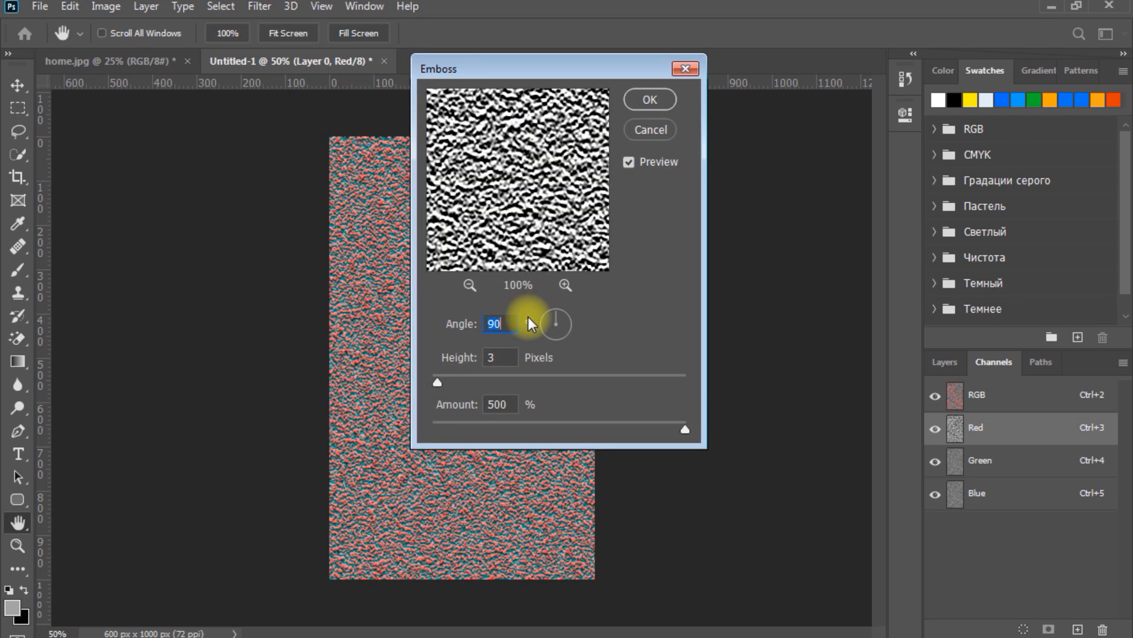
left_click_drag(523, 66, 681, 67)
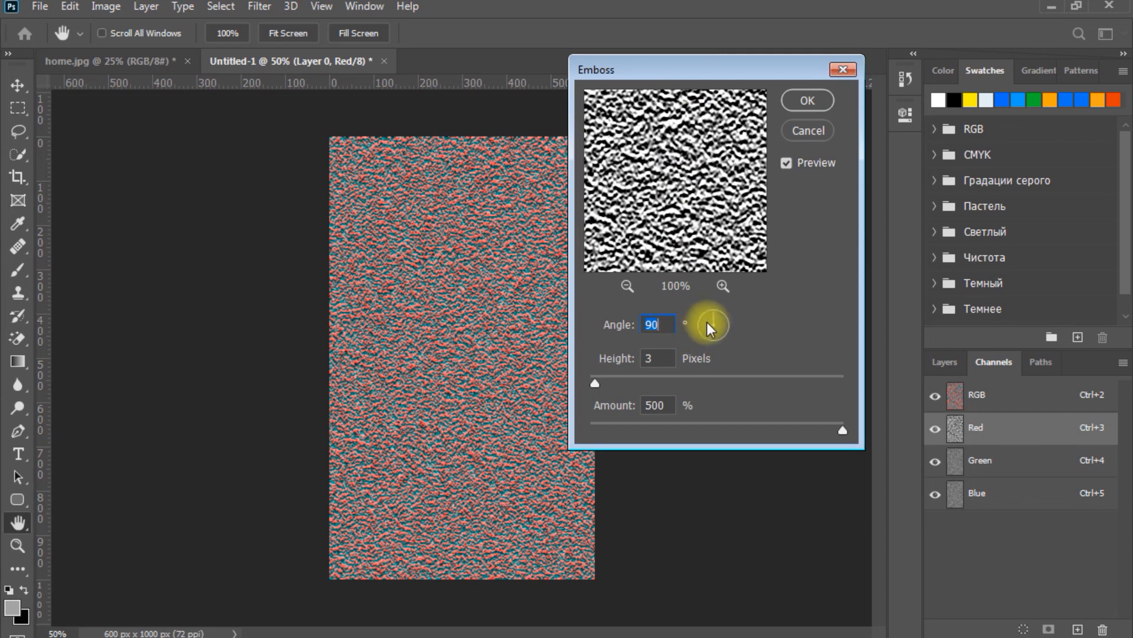
type("1")
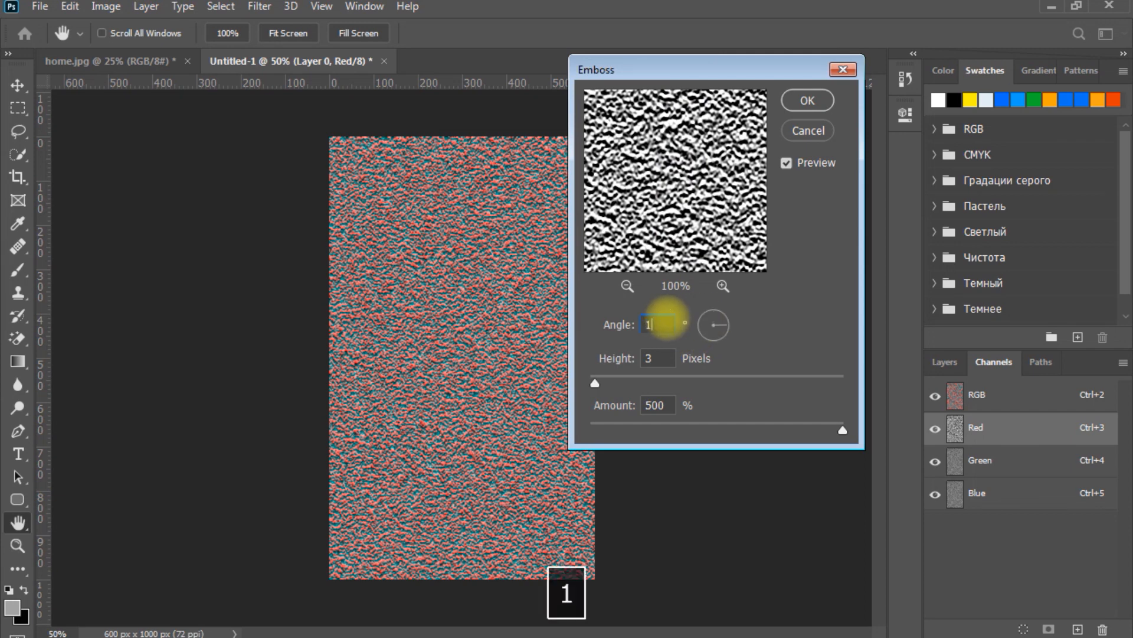
type("80")
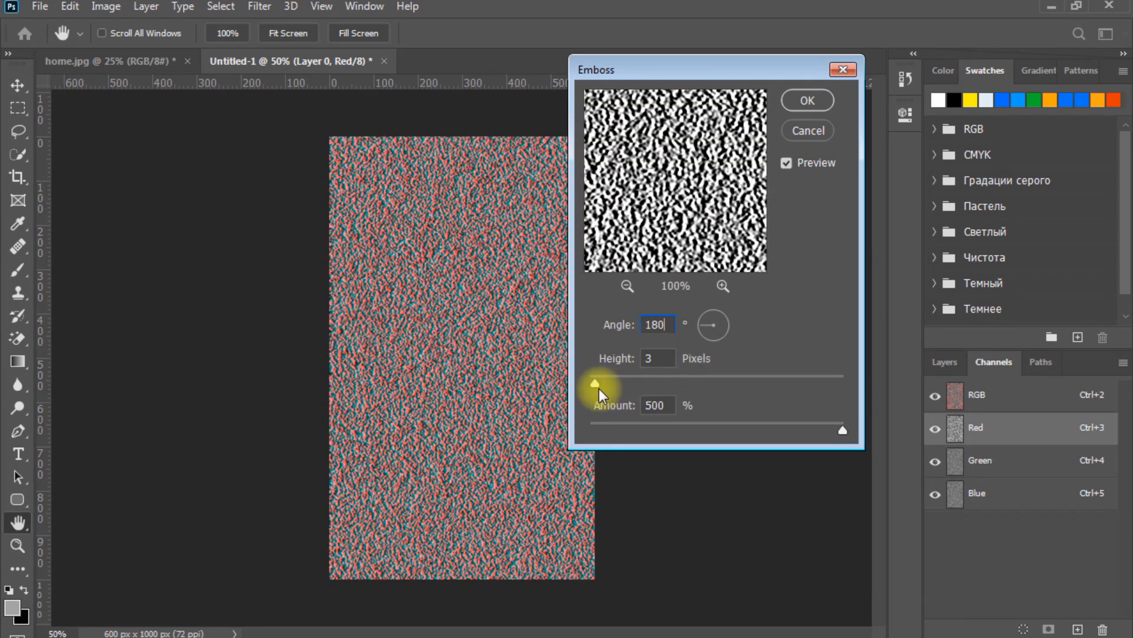
left_click_drag(594, 384, 589, 381)
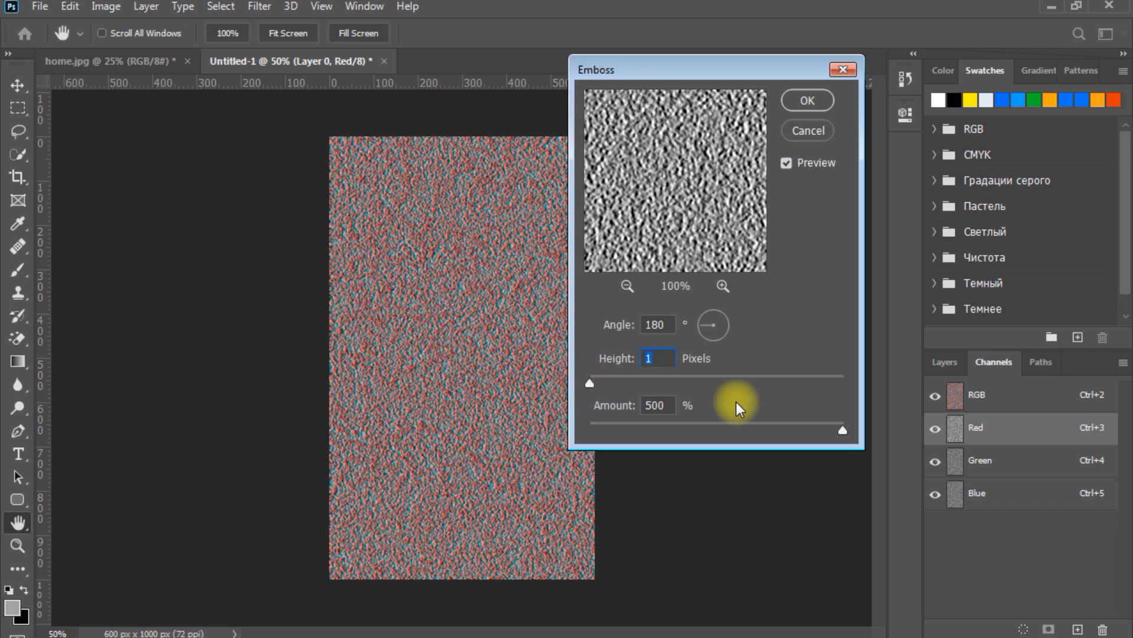
left_click_drag(816, 437, 844, 433)
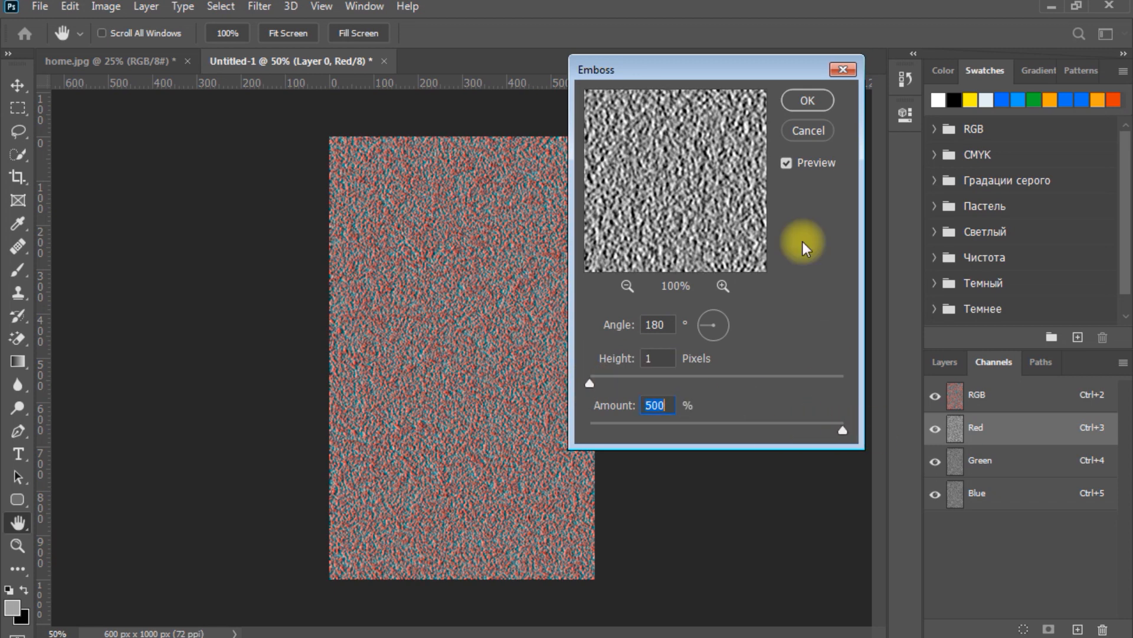
left_click(814, 101)
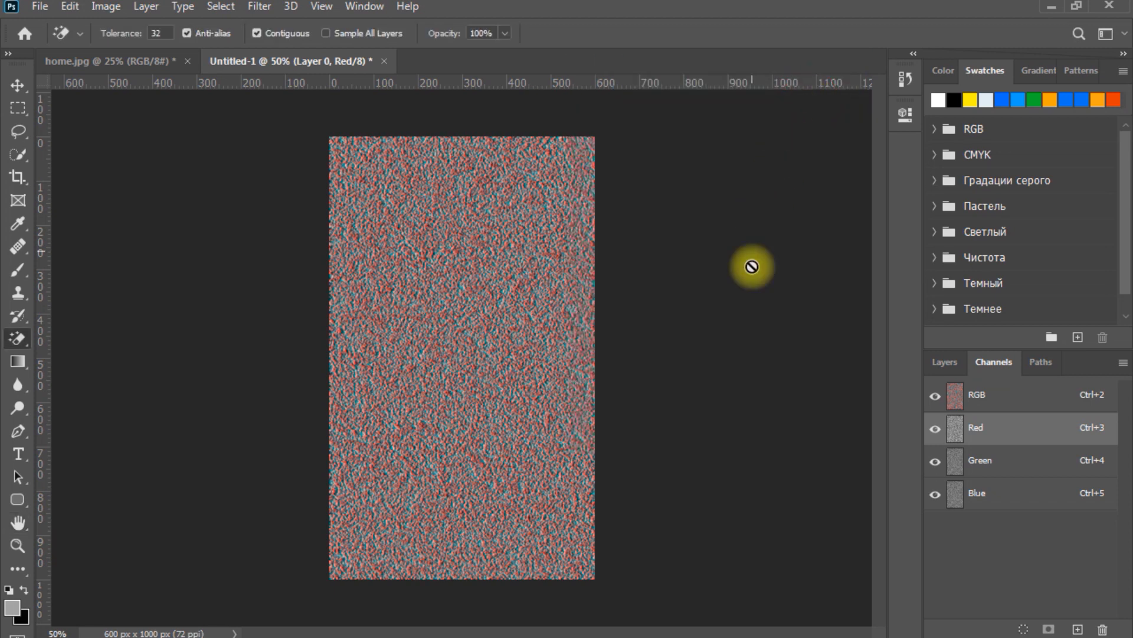
Emboss the Green channel with a 90° angle, 1 pixel height and 500% amount, and return to the layer list.
left_click(983, 461)
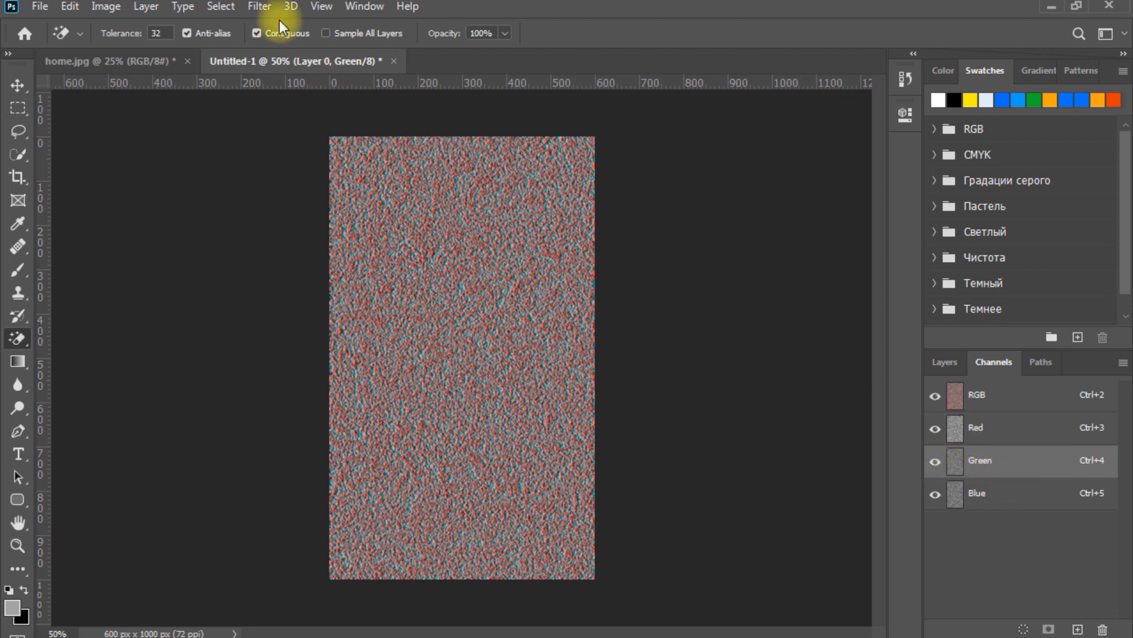
left_click(268, 9)
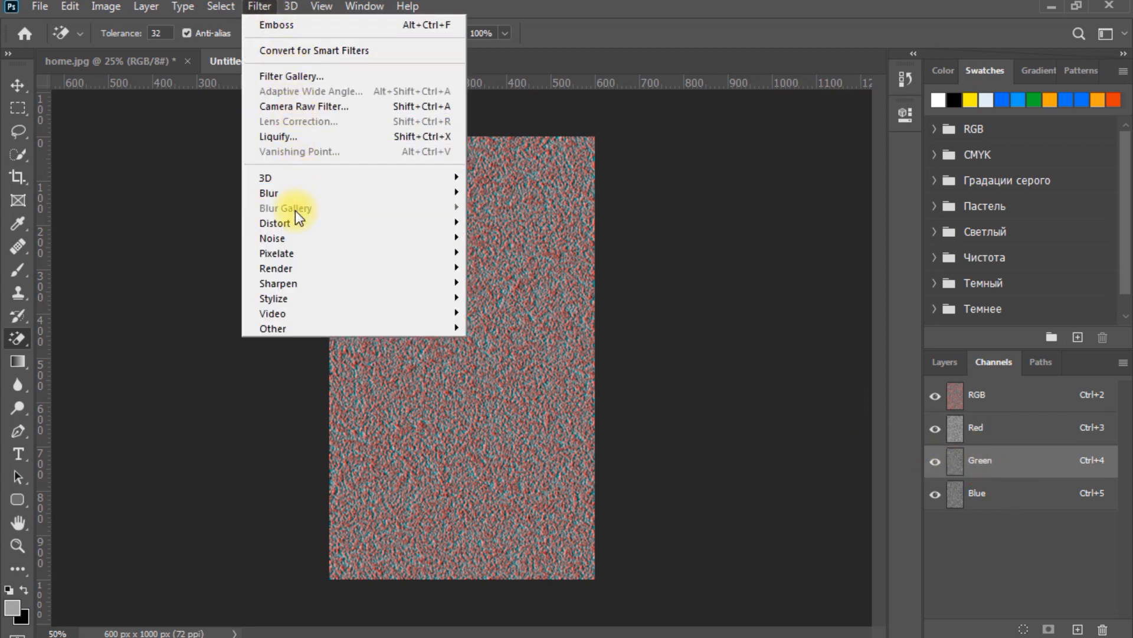
mouse_move(431, 298)
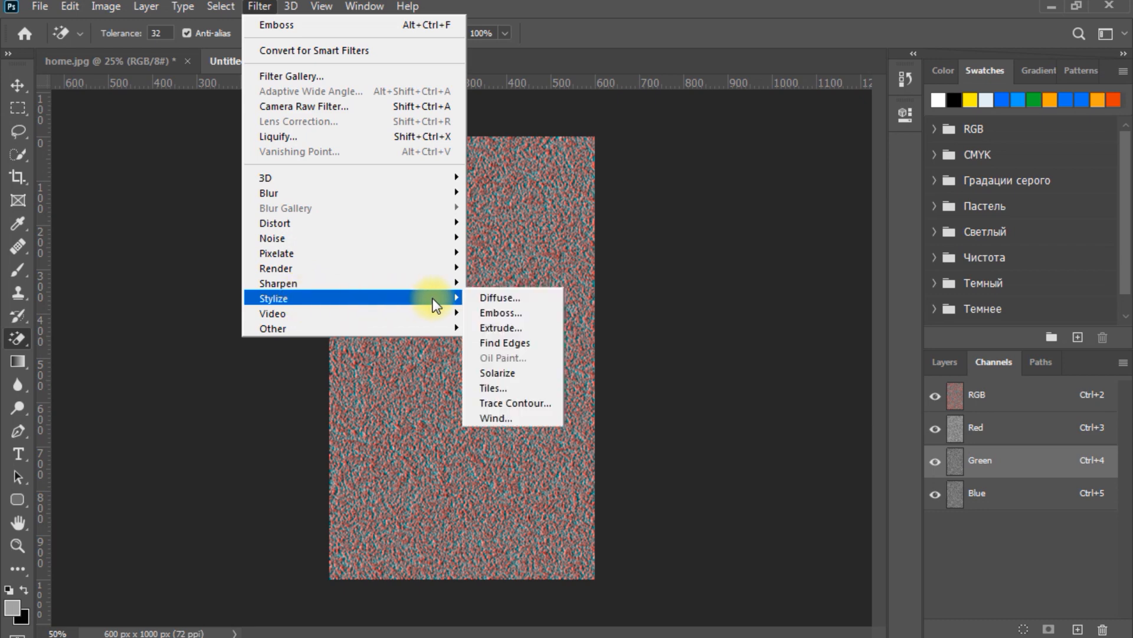
left_click(500, 314)
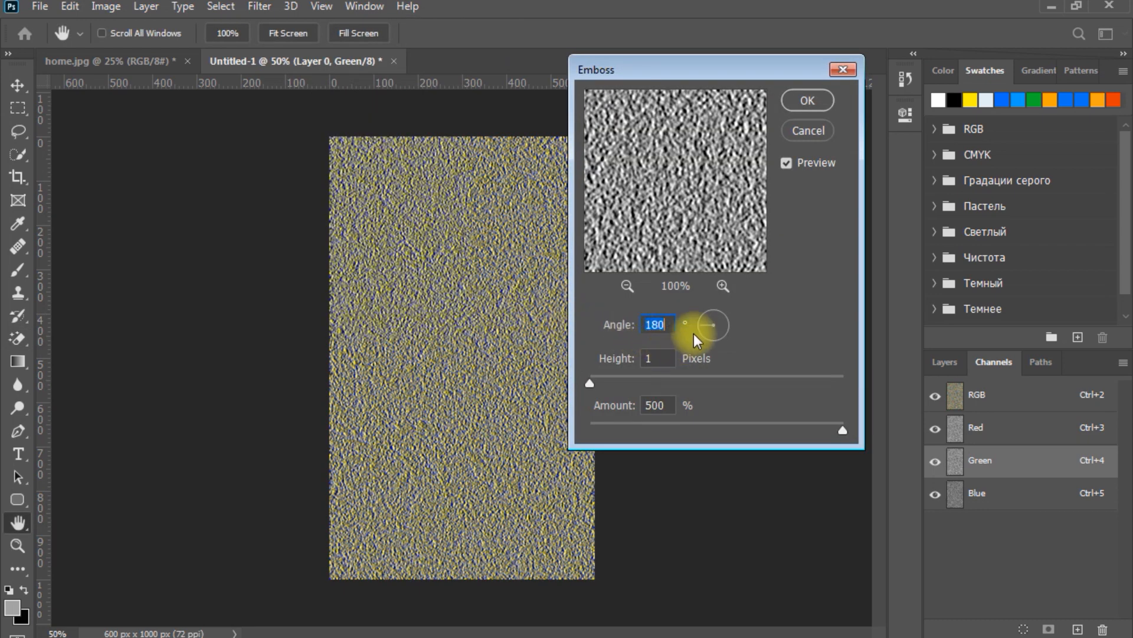
type("90")
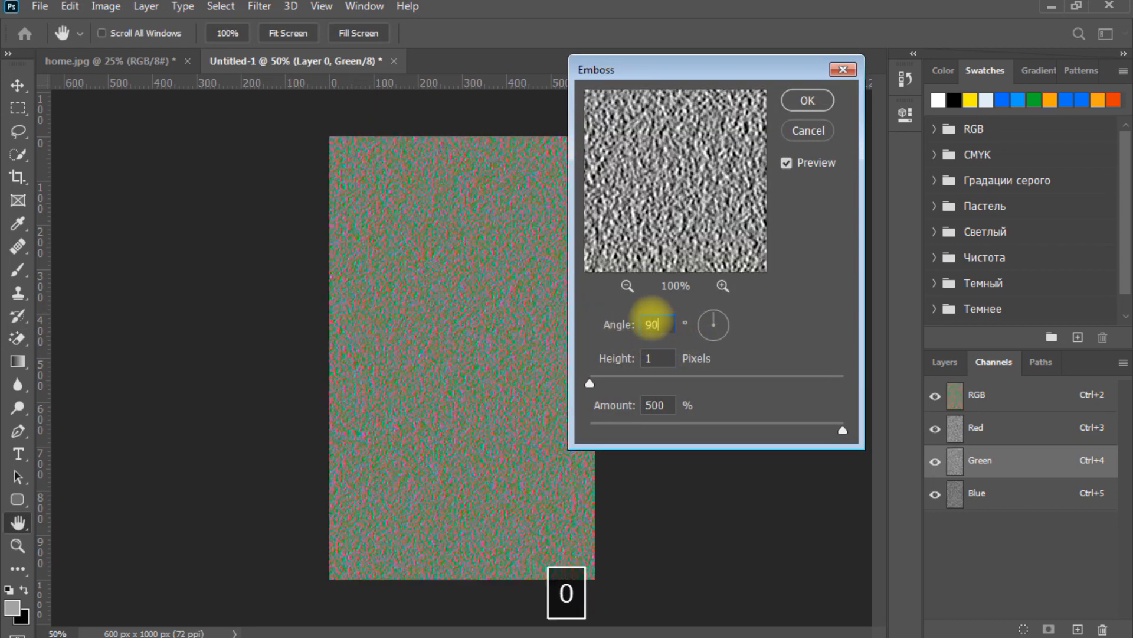
mouse_move(838, 431)
left_mouse_down()
mouse_move(827, 431)
mouse_move(844, 434)
left_mouse_up()
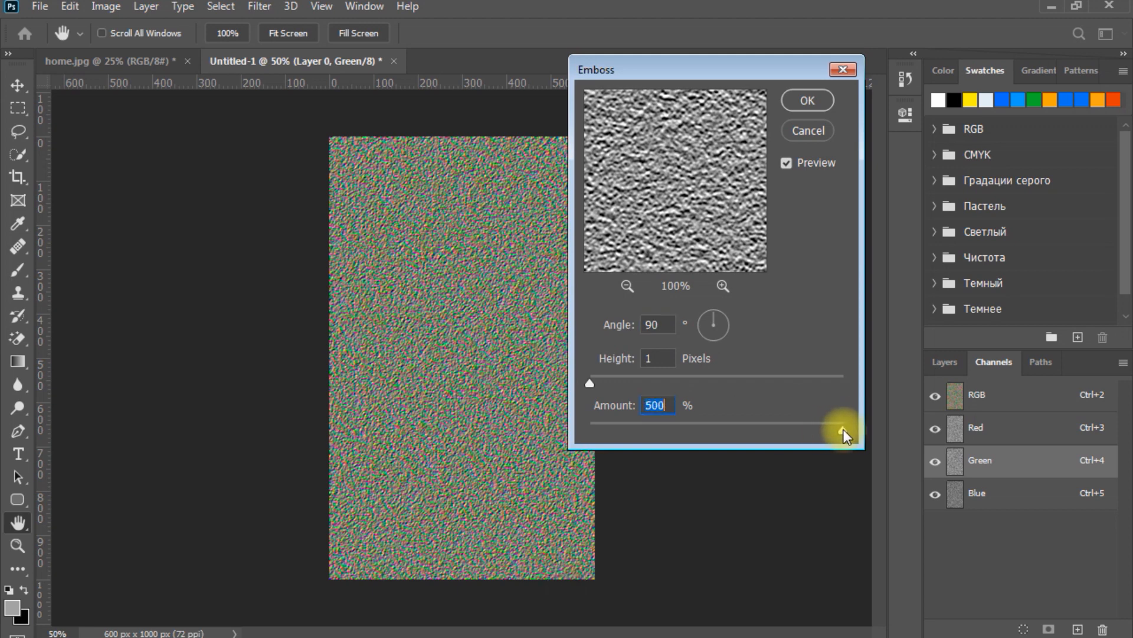
left_click(808, 105)
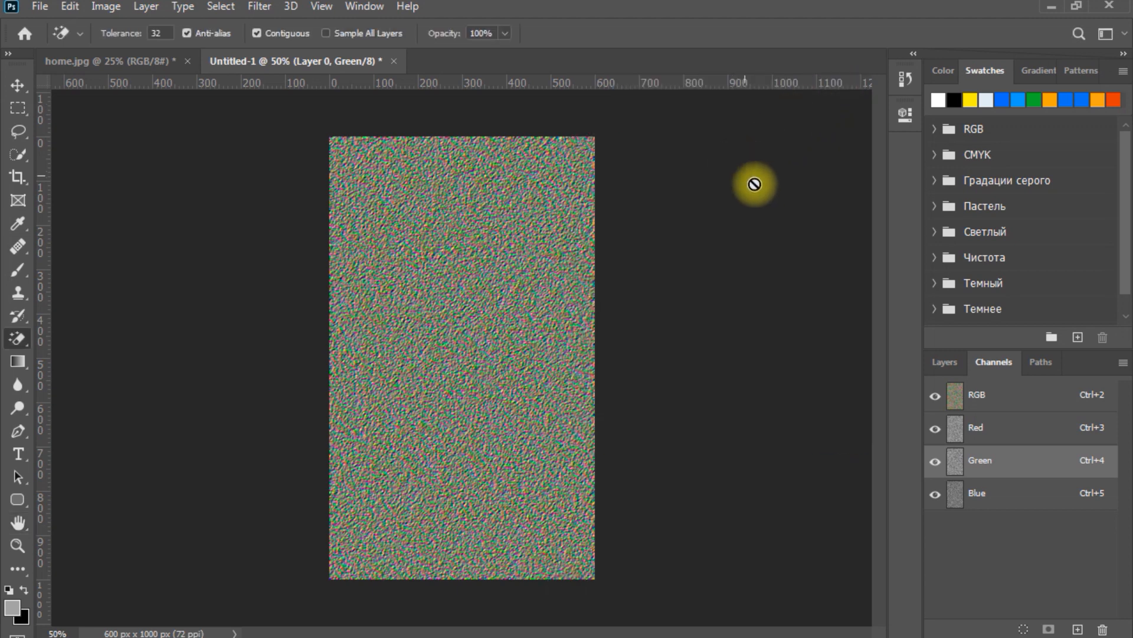
key("F9")
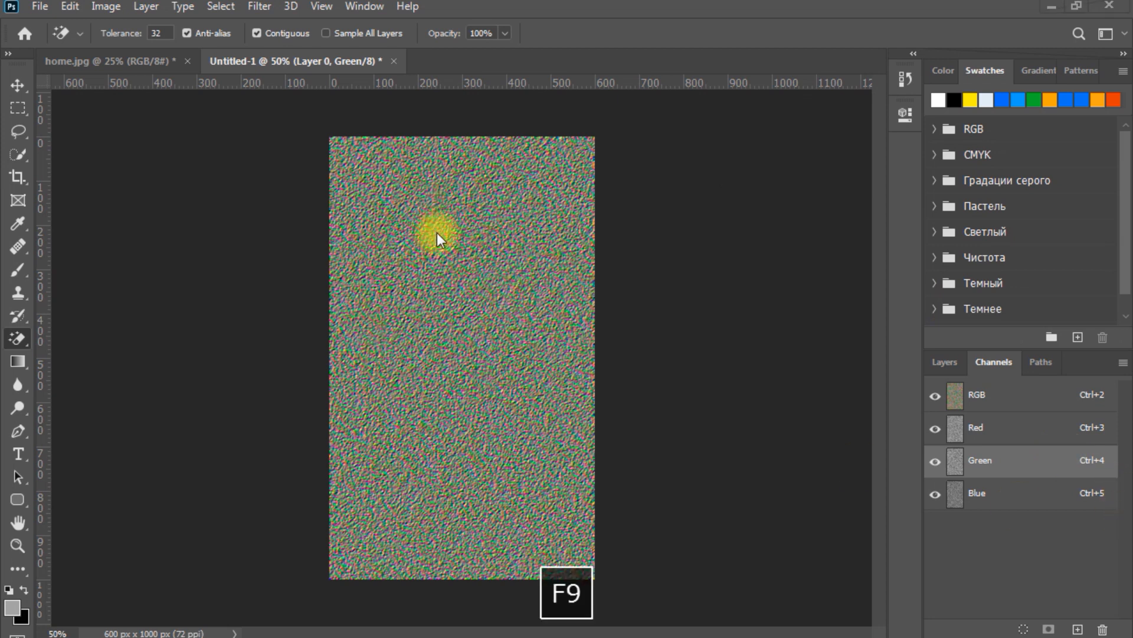
key("space")
left_click(945, 362)
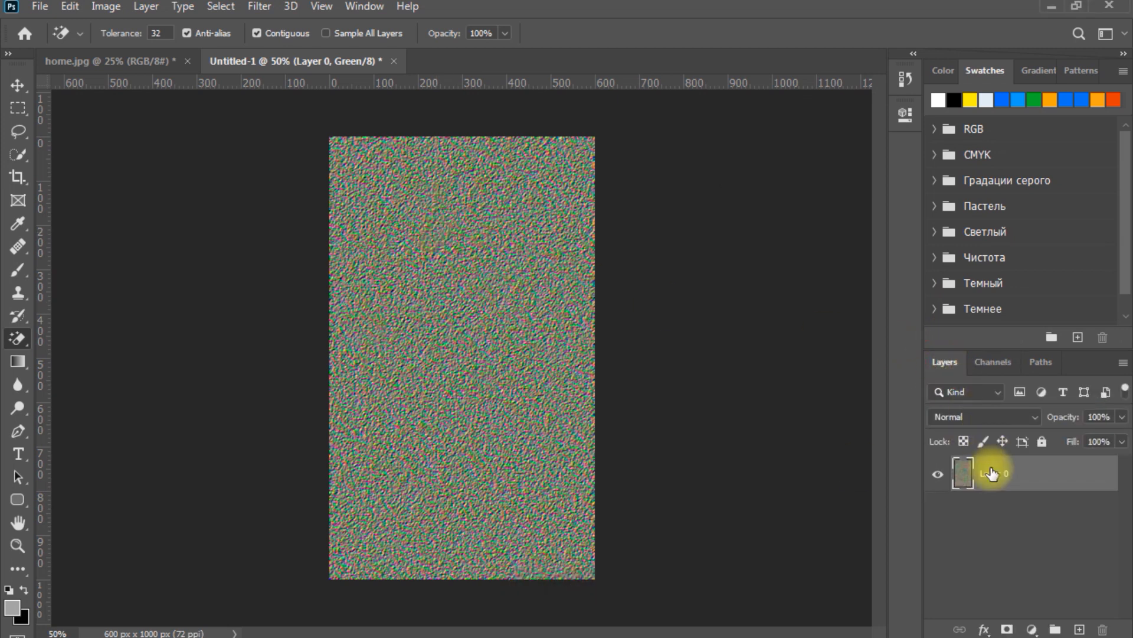
Try to move the embossed noise layer with the Move tool.
left_click(70, 7)
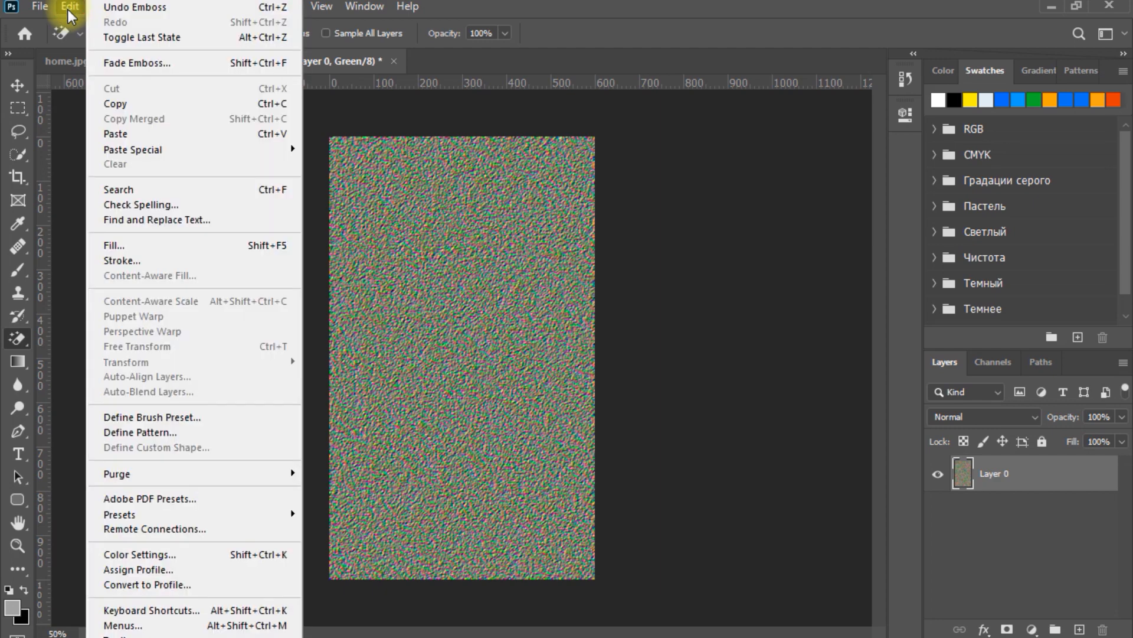
left_click(534, 303)
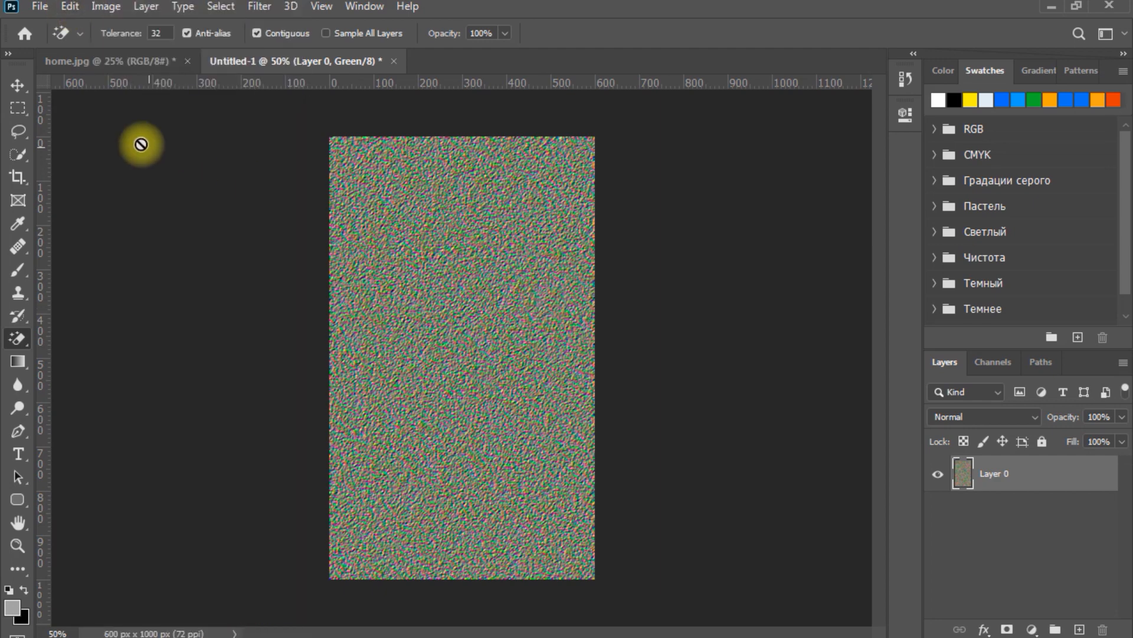
left_click(19, 86)
left_click(431, 207)
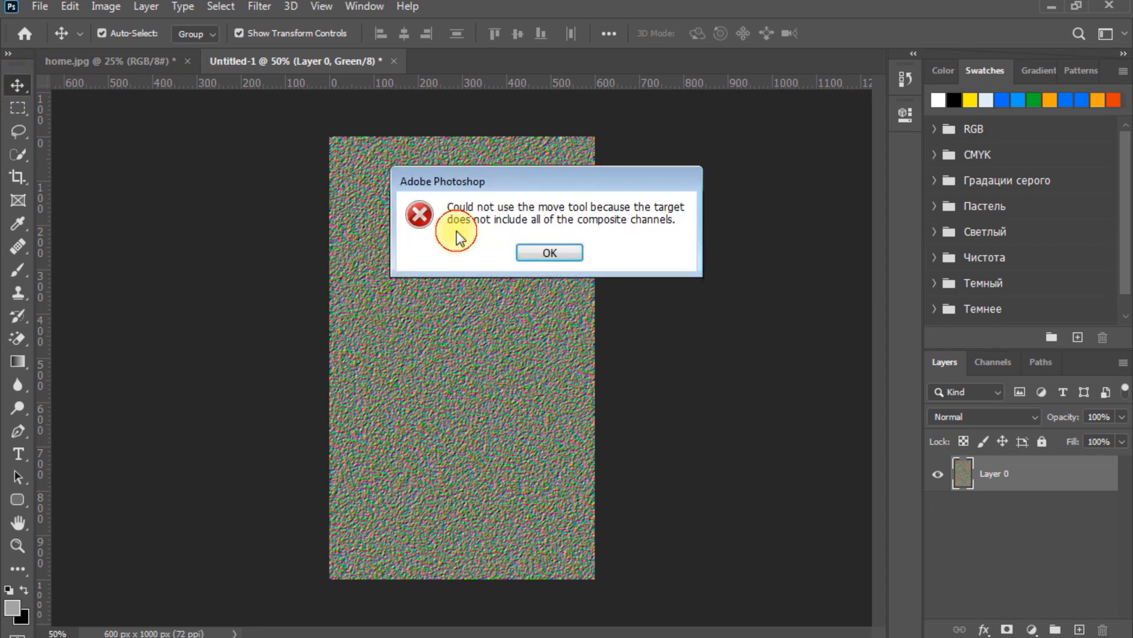
left_click(554, 254)
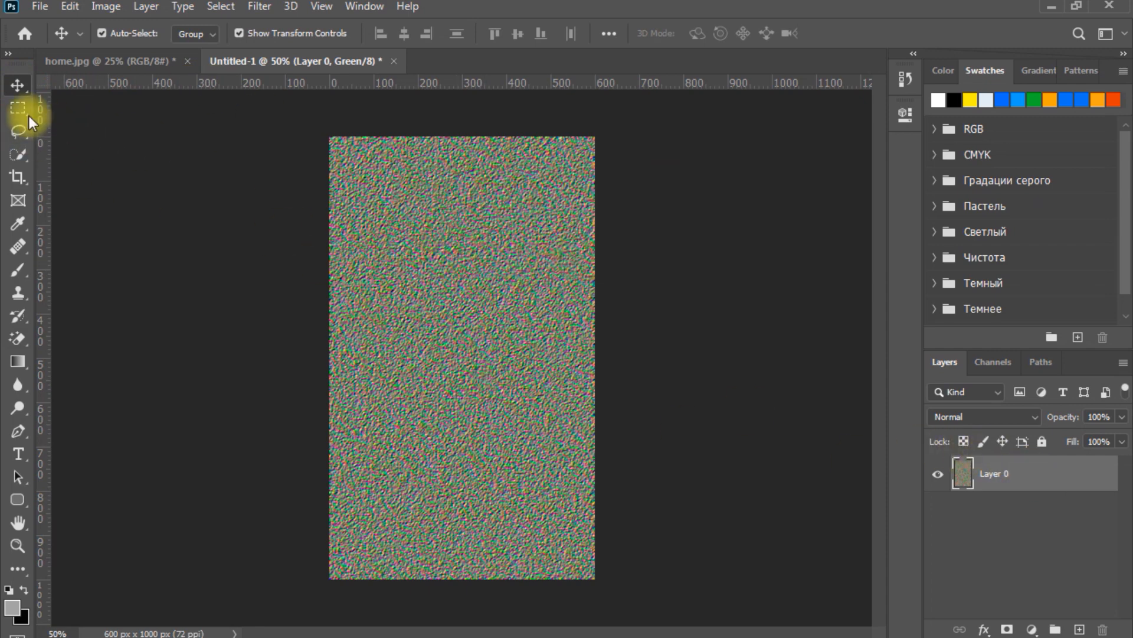
Select the whole noise canvas and spread its bottom edge with a Perspective transform to about 609% width.
left_click(23, 111)
left_click_drag(311, 134, 597, 581)
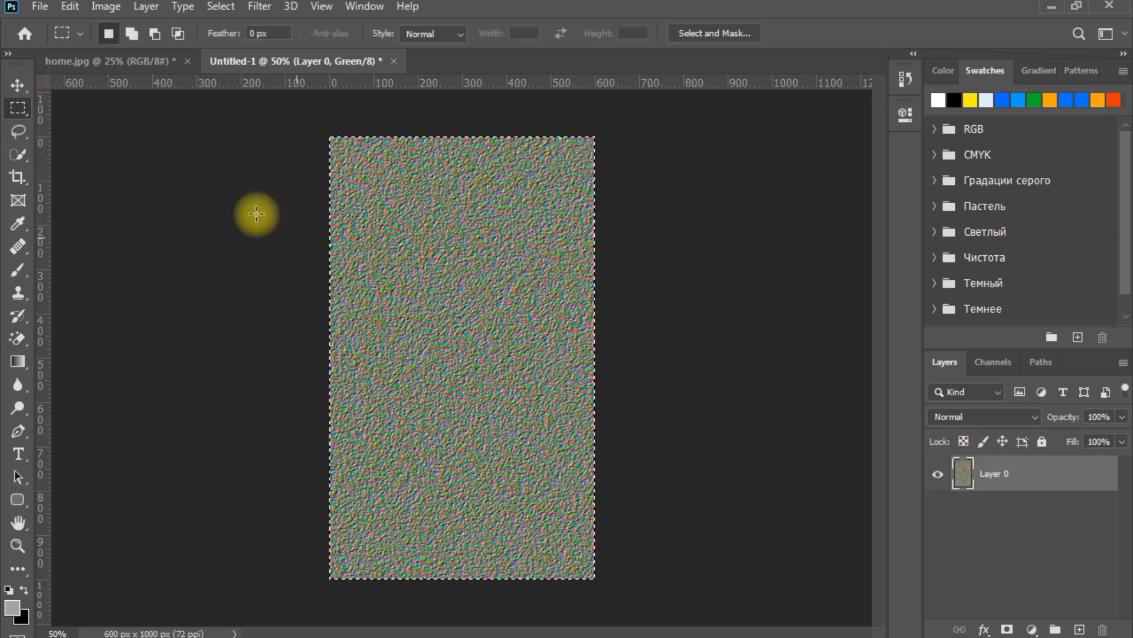
left_click(19, 87)
key("F9")
left_click(69, 6)
key("space")
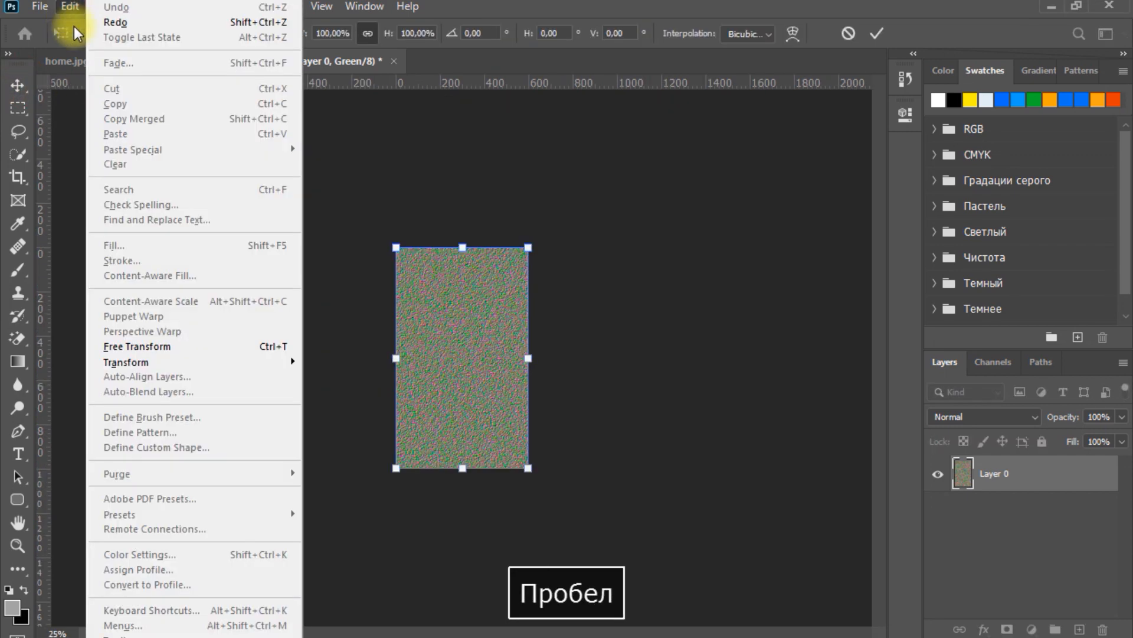
mouse_move(224, 363)
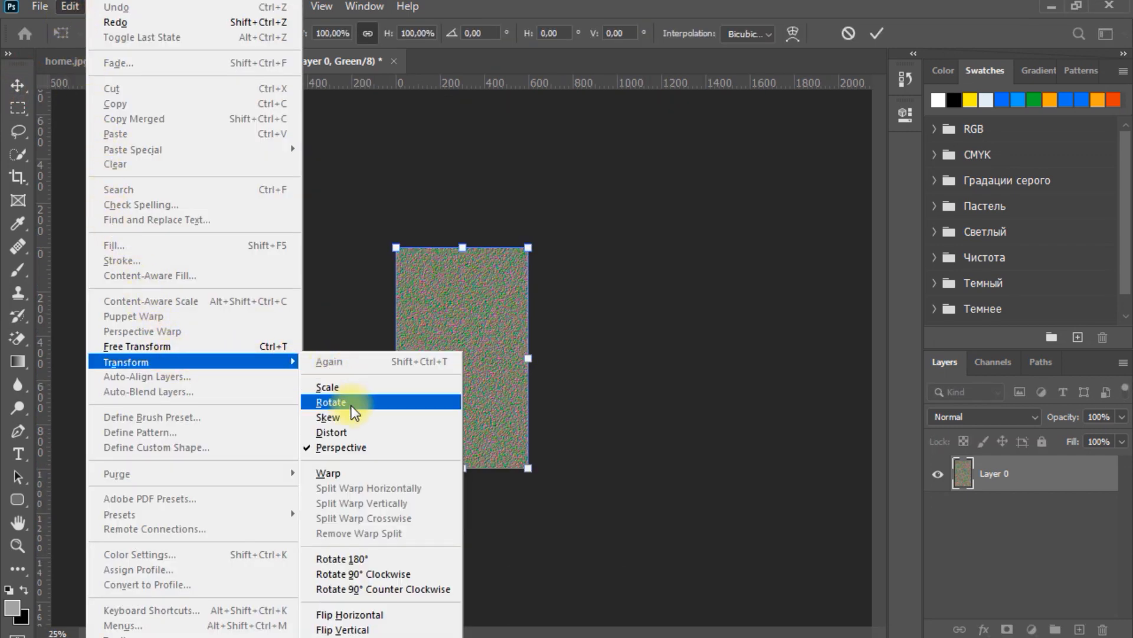
left_click(332, 449)
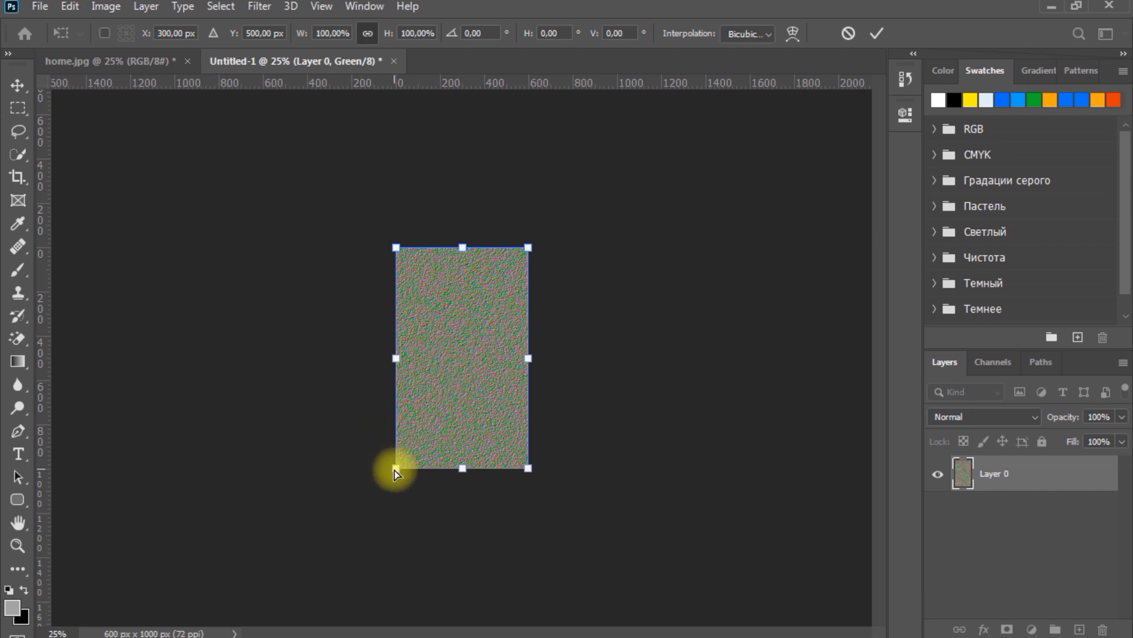
left_click_drag(394, 471, 56, 470)
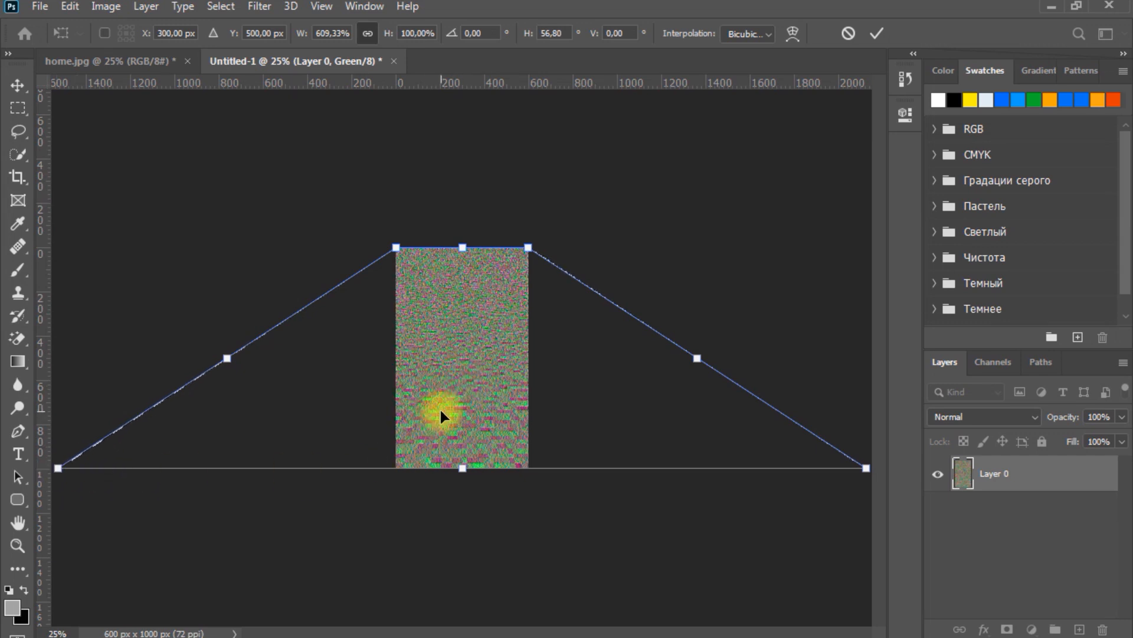
Widen the bottom edge of the perspective shape further to about 7676% width and apply the transform.
key("ctrl+minus")
key("ctrl+minus")
key("ctrl+minus")
key("ctrl+minus")
key("ctrl+minus")
key("ctrl+minus")
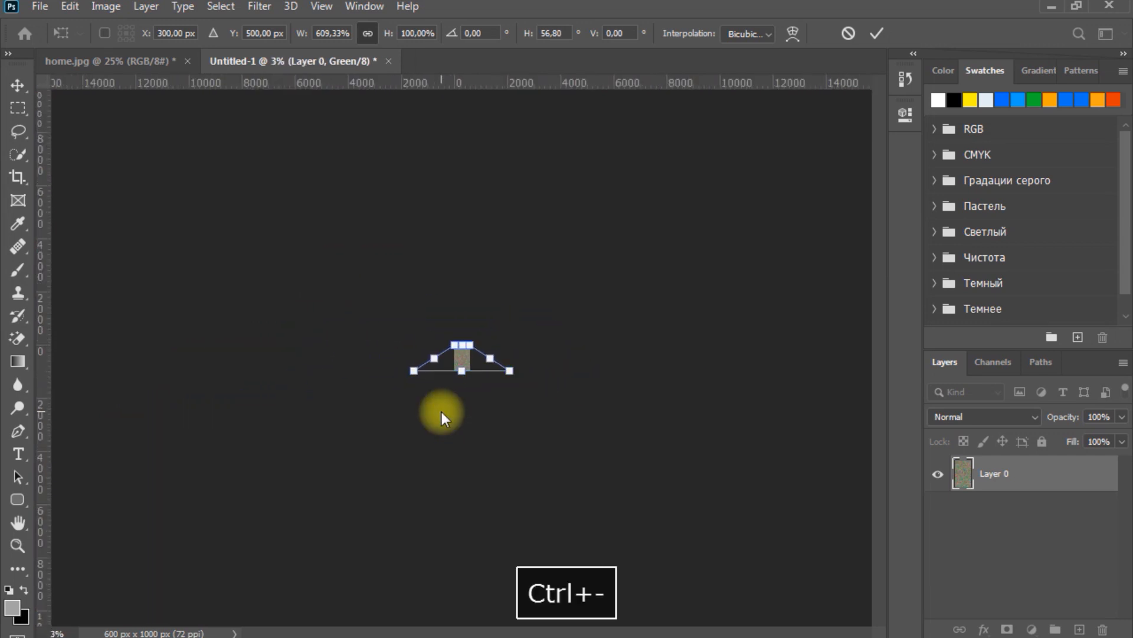
key("ctrl+minus")
key("ctrl+minus")
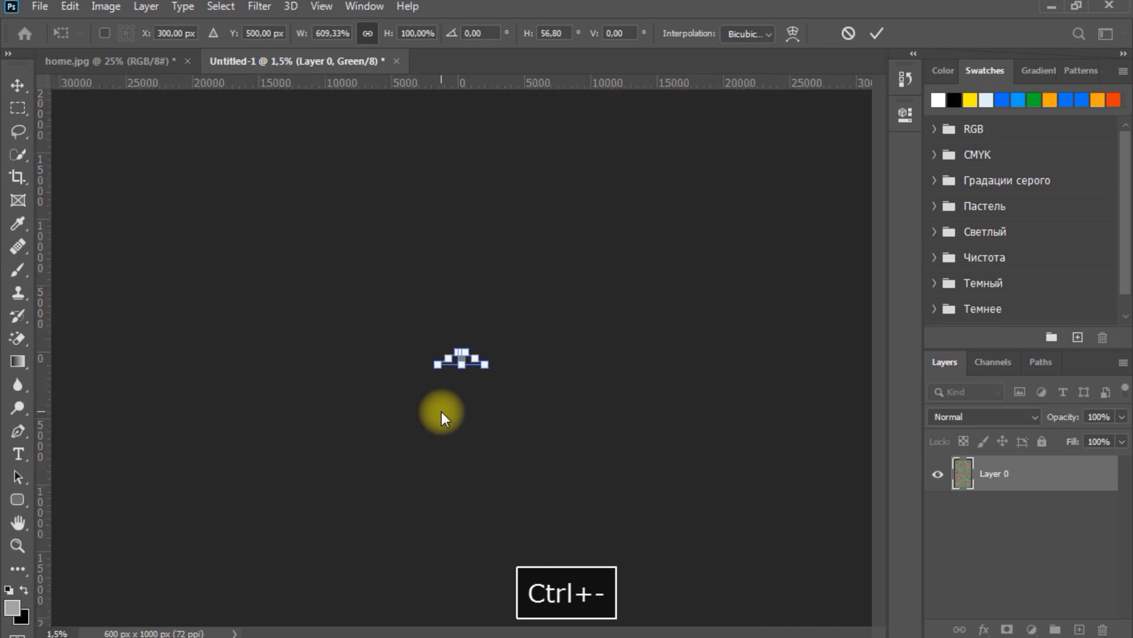
key("ctrl+plus")
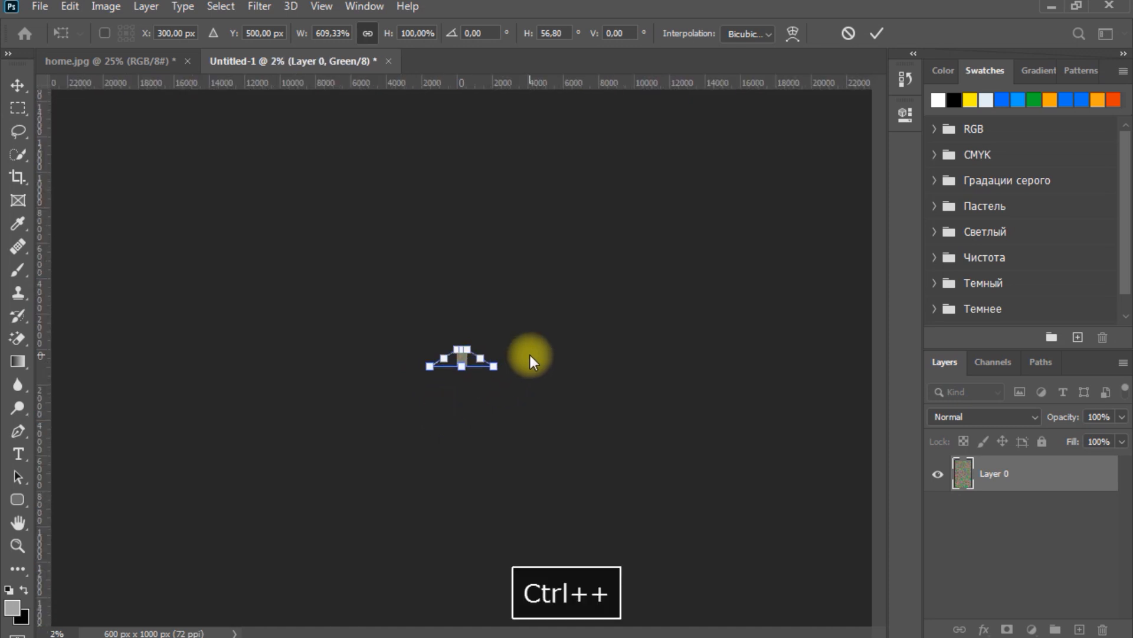
left_click_drag(494, 367, 870, 370)
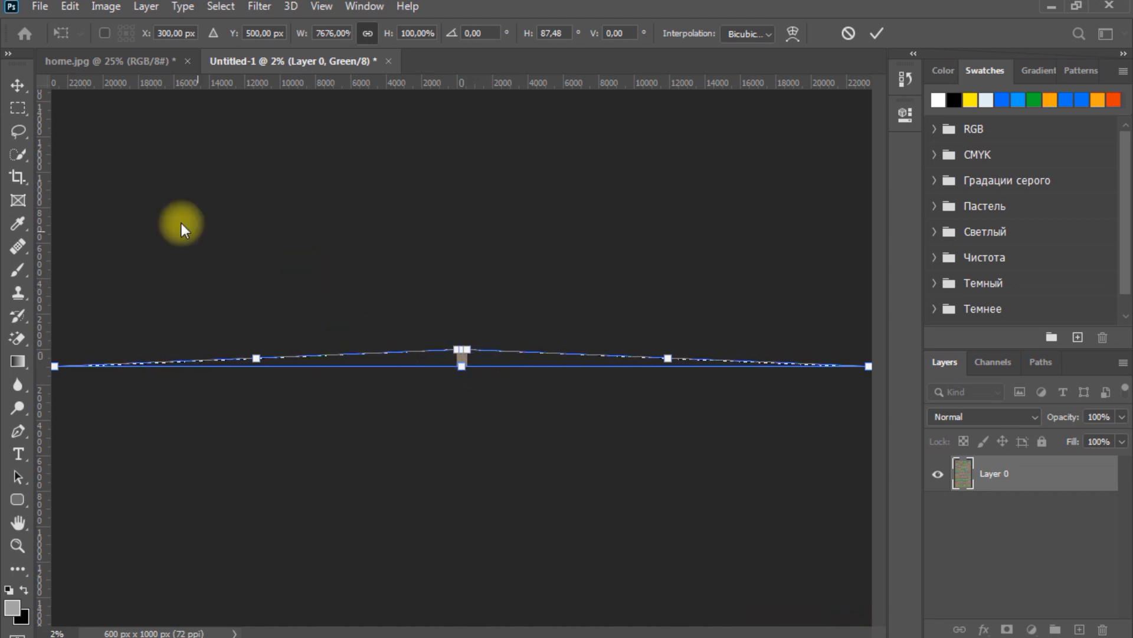
left_click(16, 82)
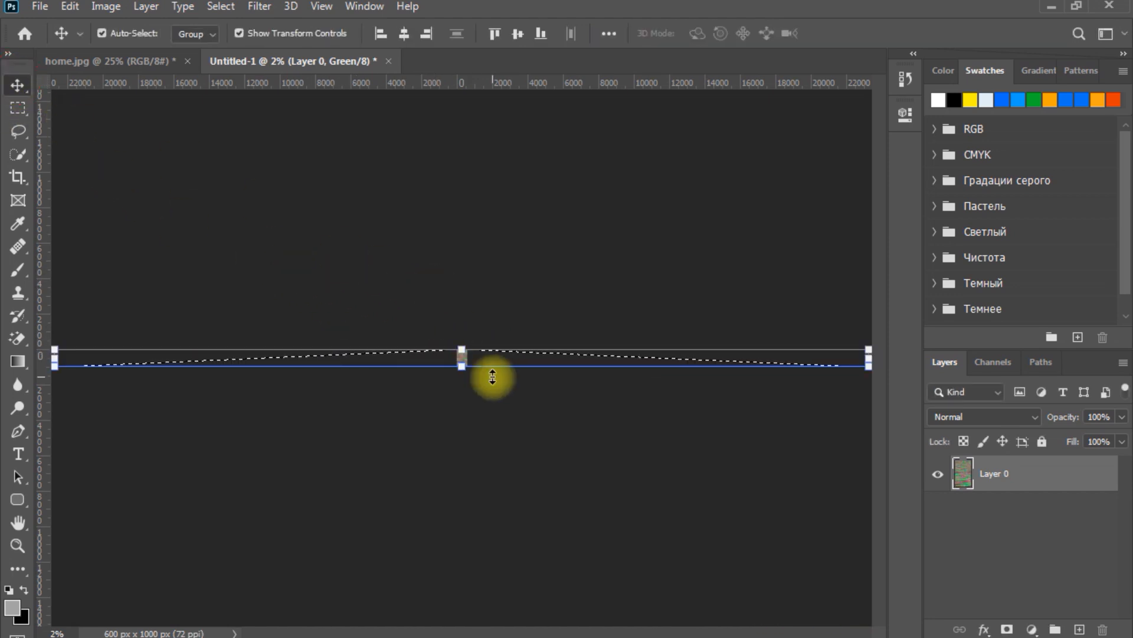
Examine the stretched ripple texture at a larger scale.
key("ctrl+plus")
key("ctrl+plus")
key("ctrl+plus")
key("ctrl+plus")
key("ctrl+plus")
key("ctrl+plus")
key("ctrl+plus")
key("ctrl+plus")
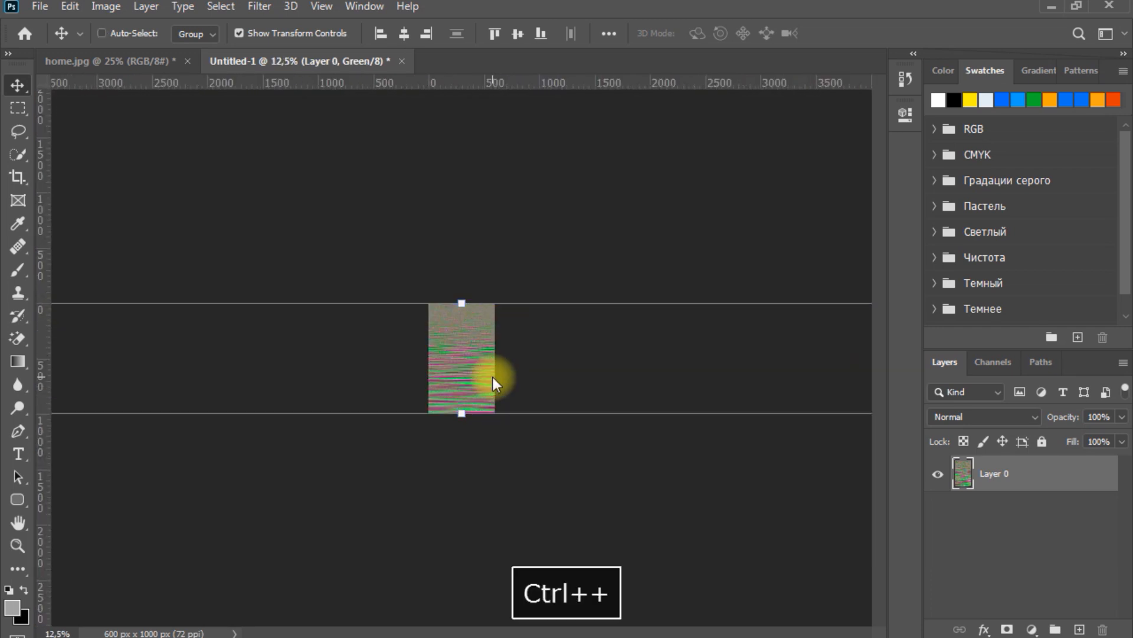
key("ctrl+plus")
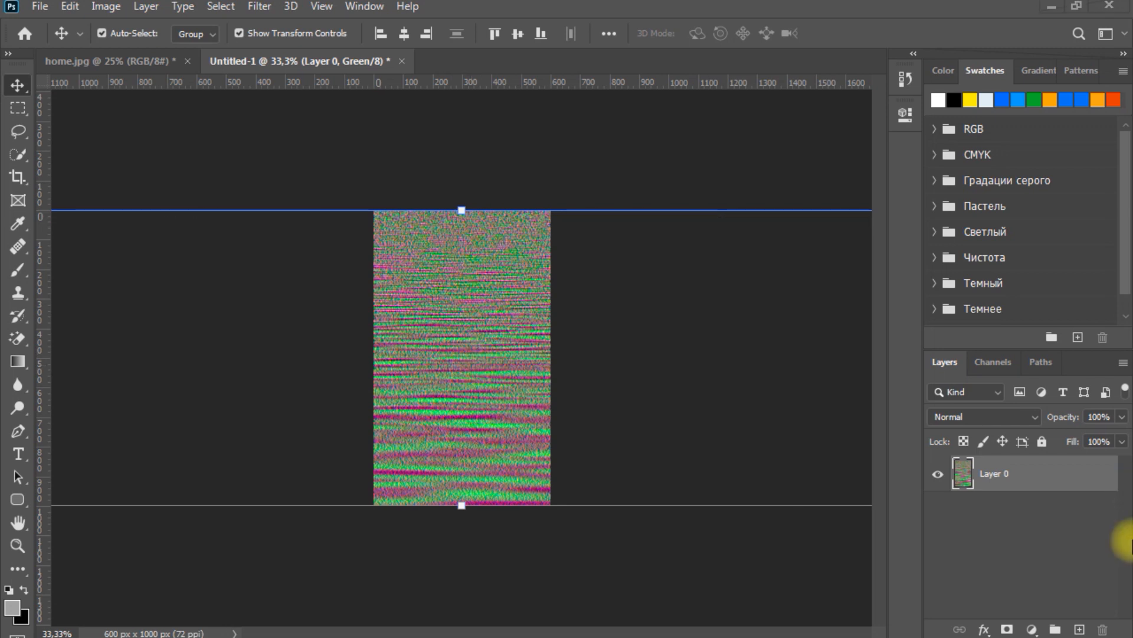
key("F9")
key("space")
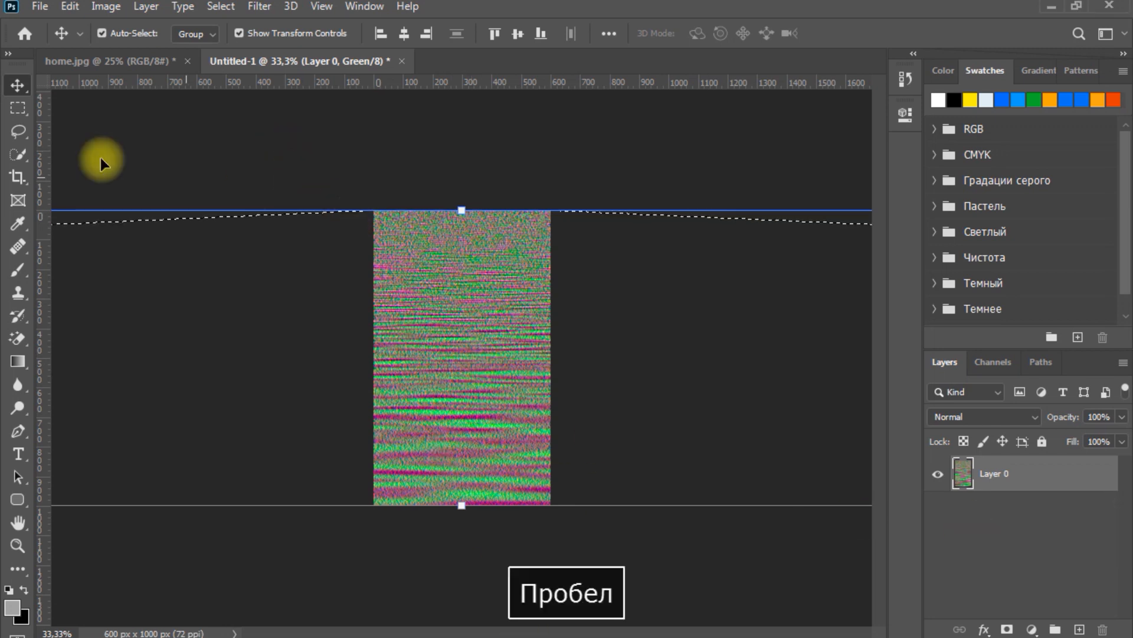
Clear the selection and save the ripple texture in Photoshop format on the desktop as waters.psd.
left_click(17, 108)
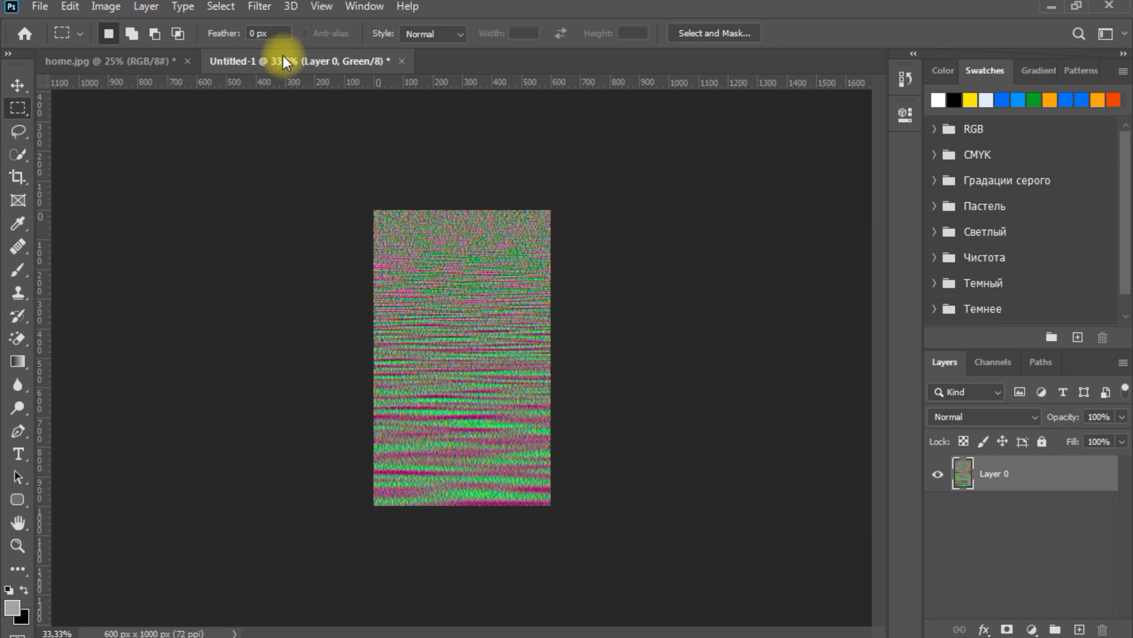
left_click(39, 7)
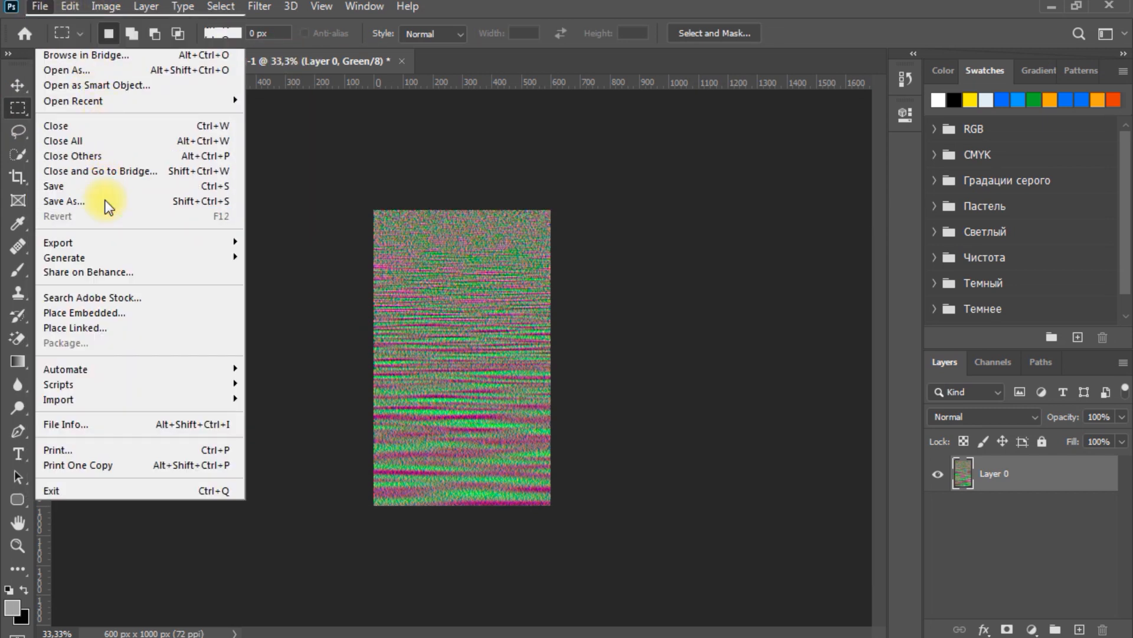
left_click(39, 200)
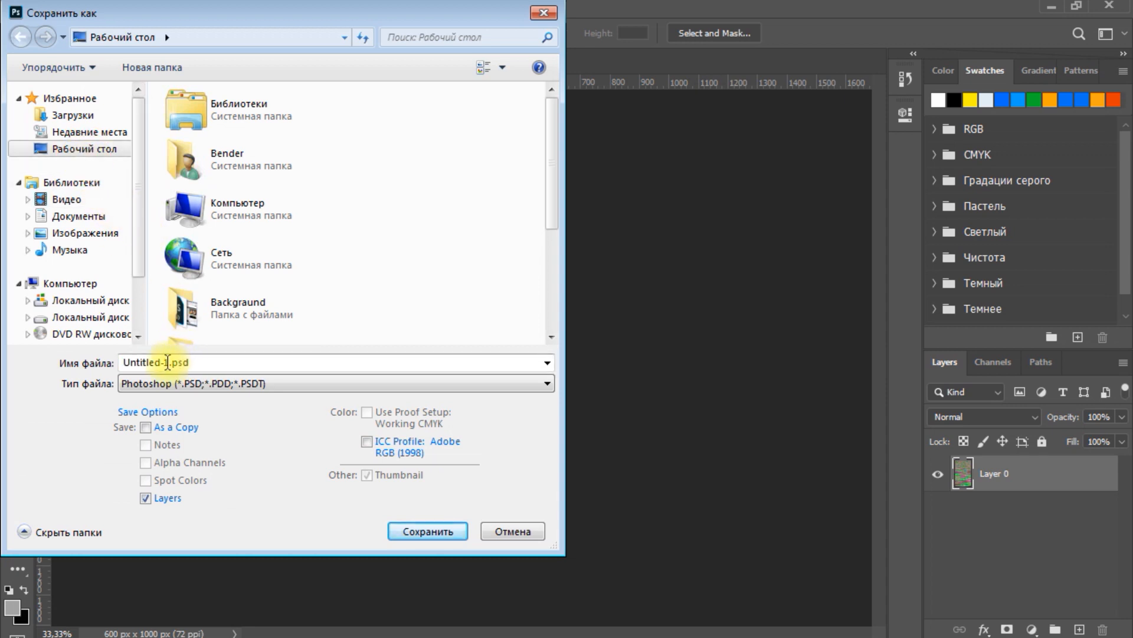
double_click(168, 362)
double_click(168, 362)
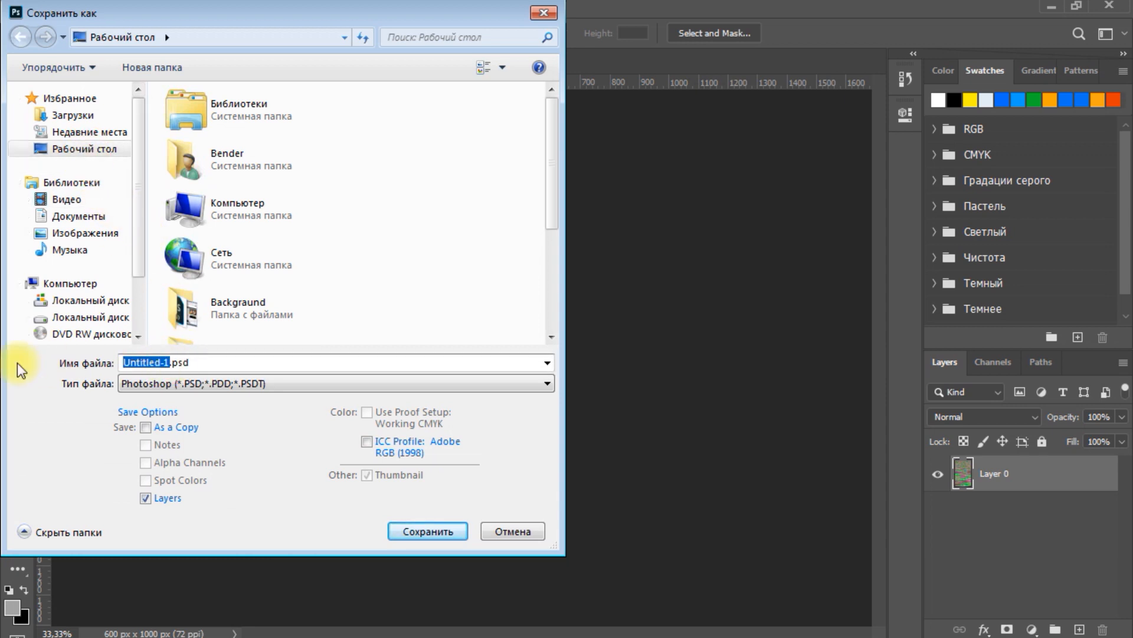
type("water")
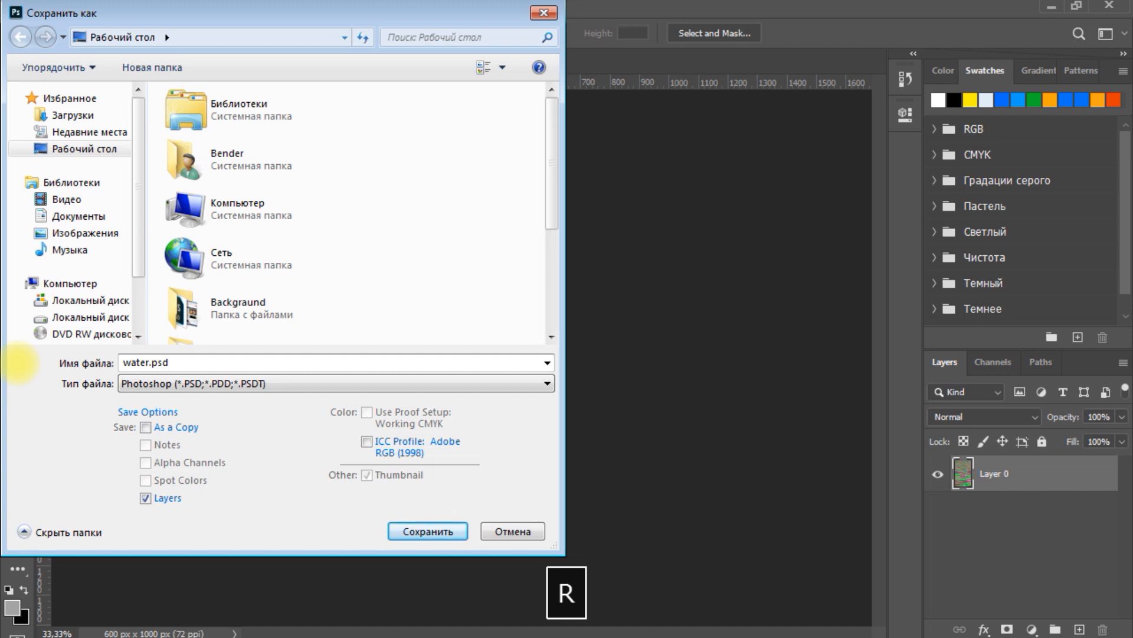
type("s")
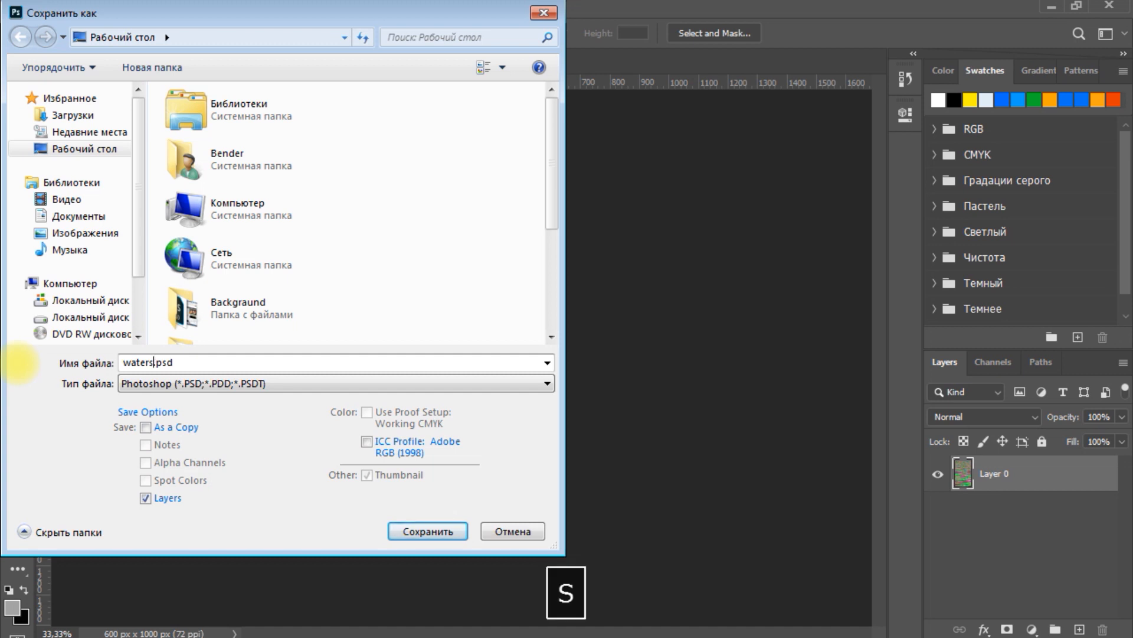
left_click(434, 531)
left_click(686, 249)
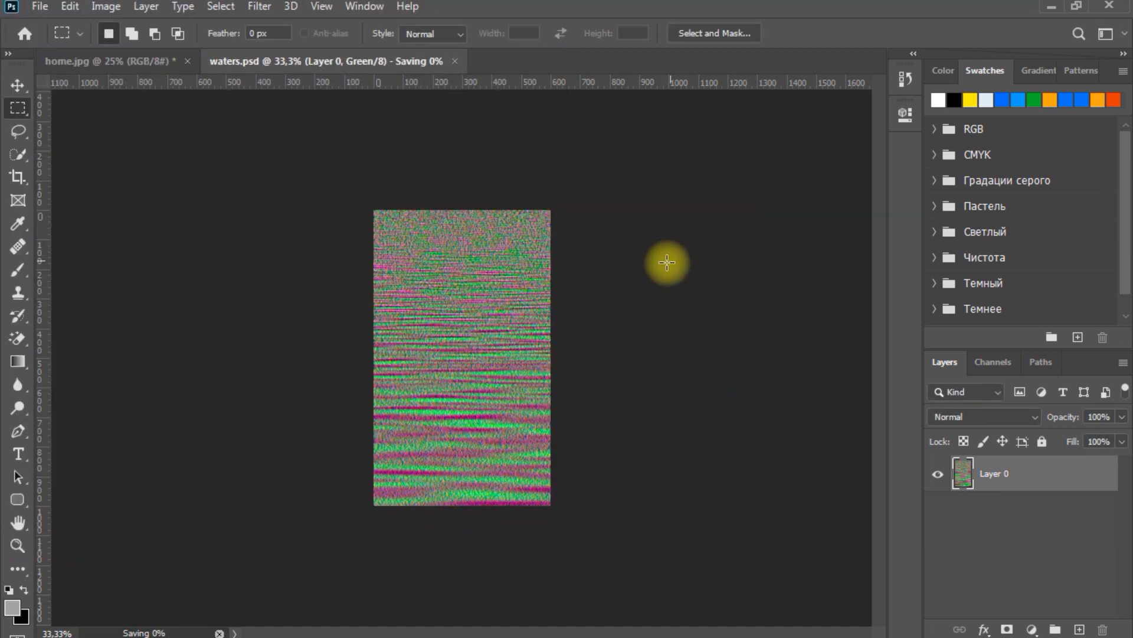
Switch to home.jpg and start a Displace filter on the flipped house layer with a vertical scale of 40.
left_click(123, 61)
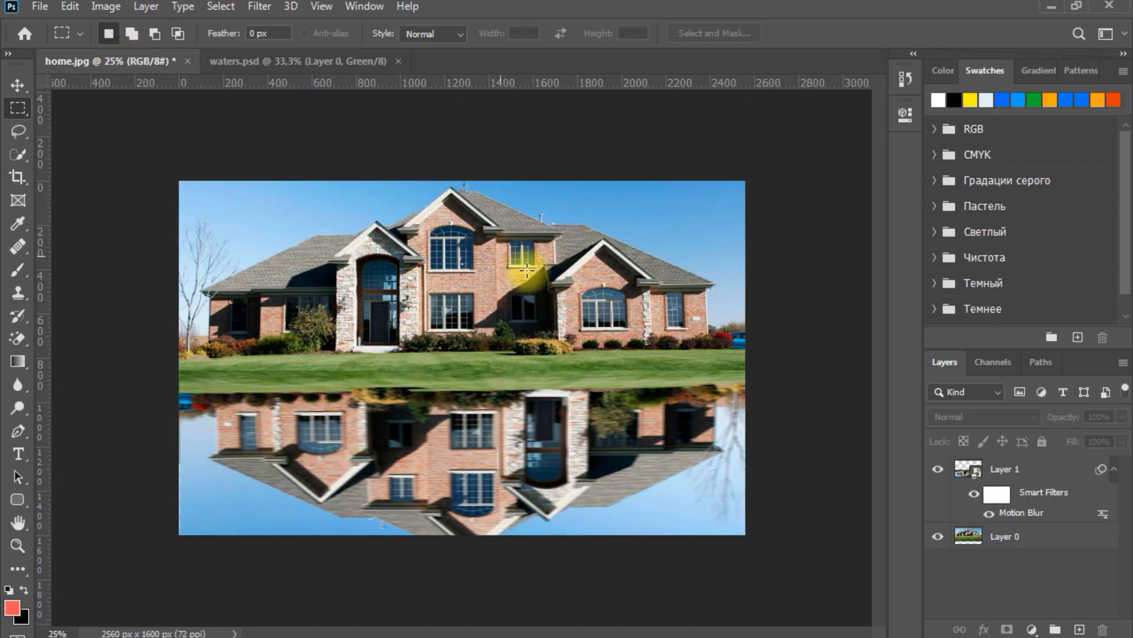
left_click(1044, 496)
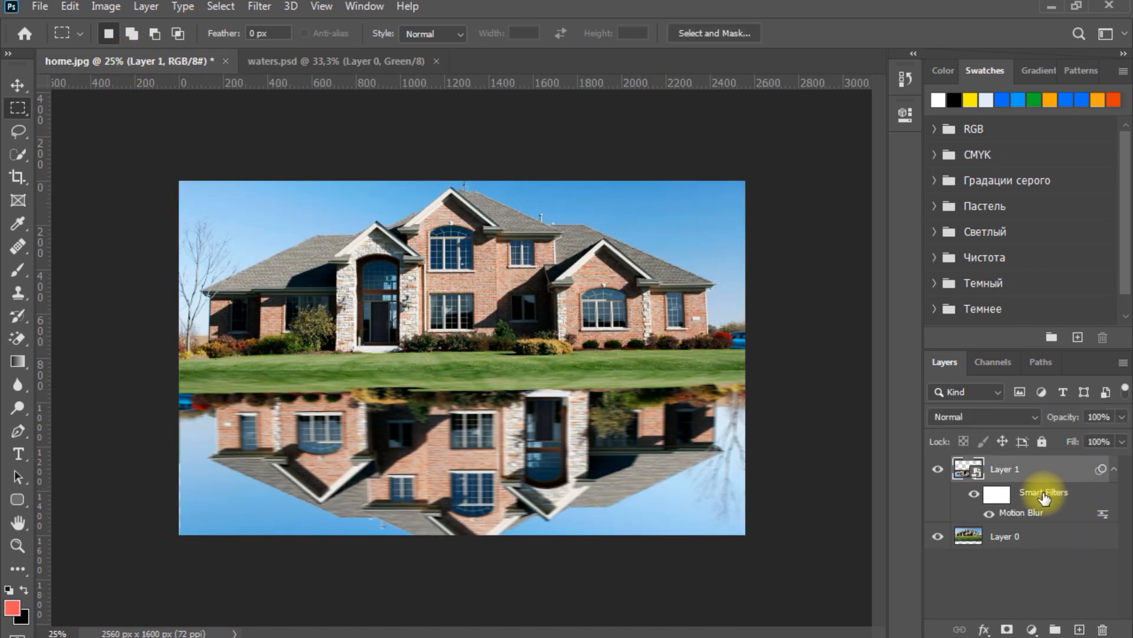
left_click(259, 6)
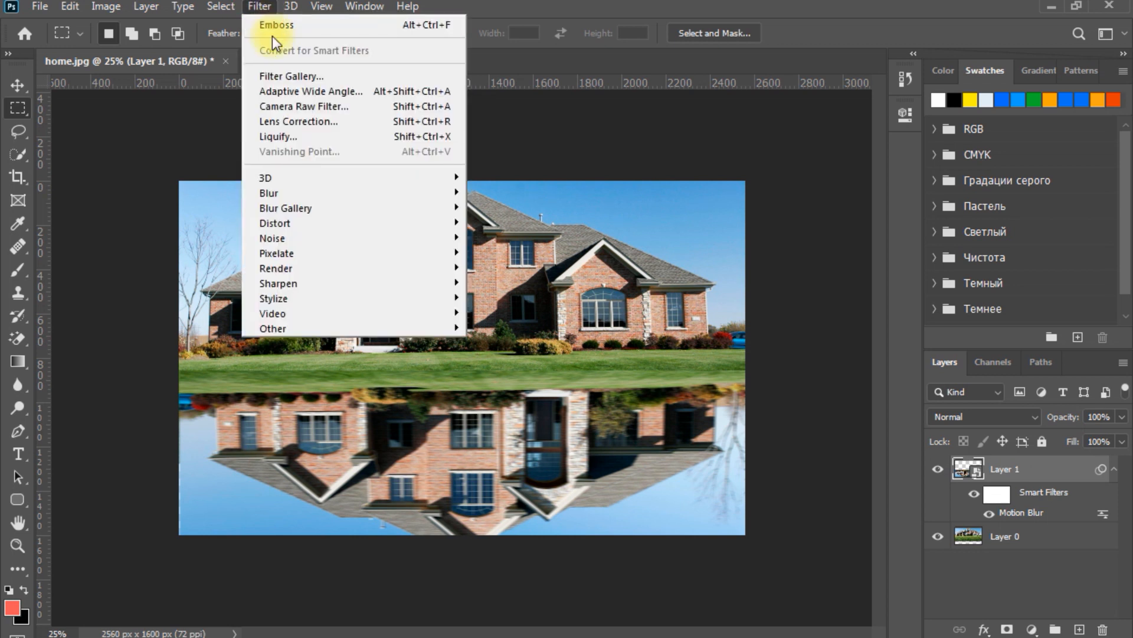
mouse_move(299, 221)
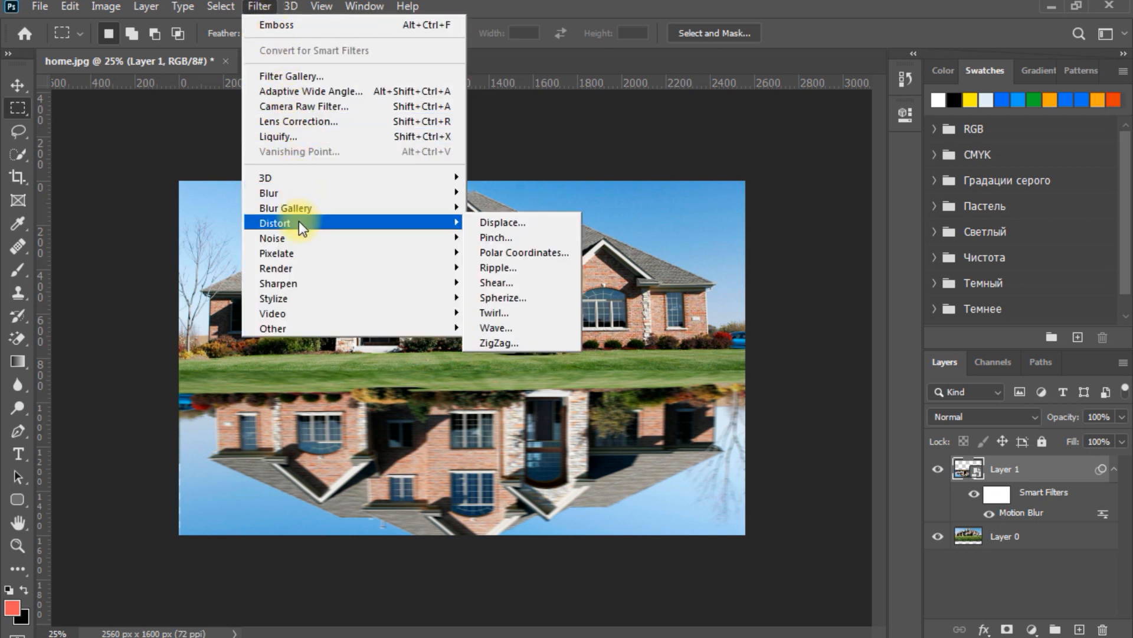
left_click(504, 226)
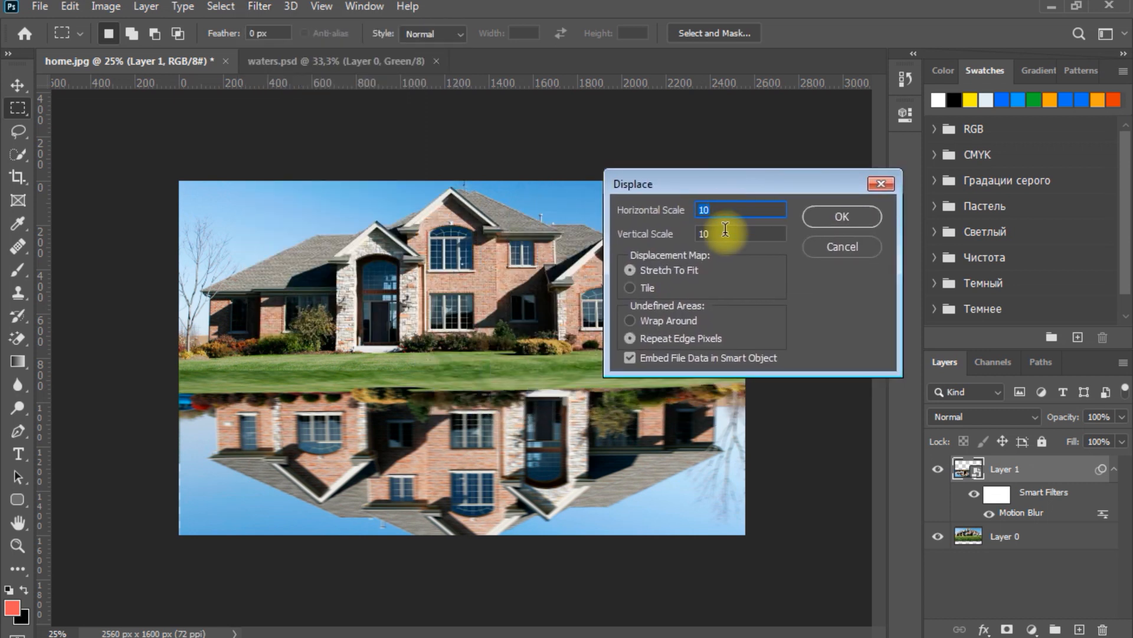
left_click(735, 231)
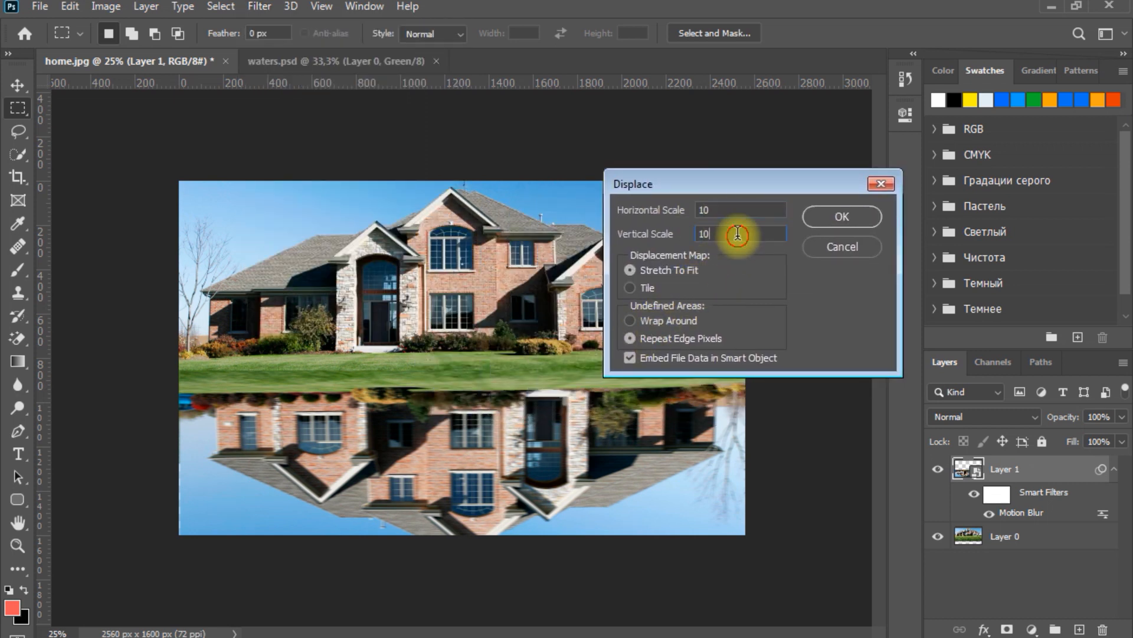
type("40")
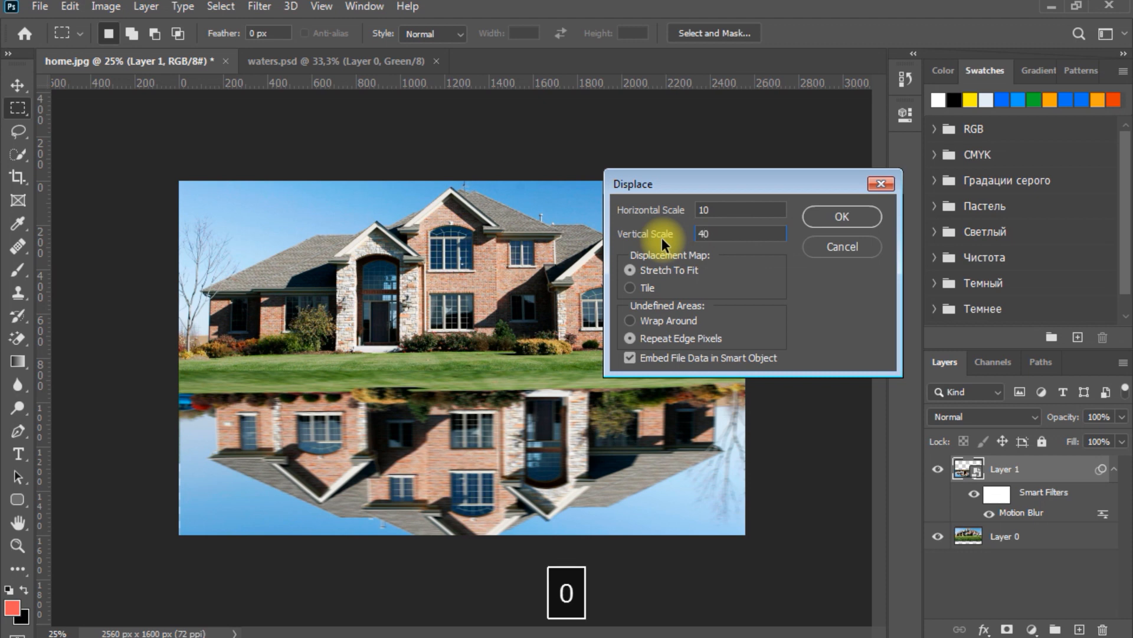
left_click(862, 218)
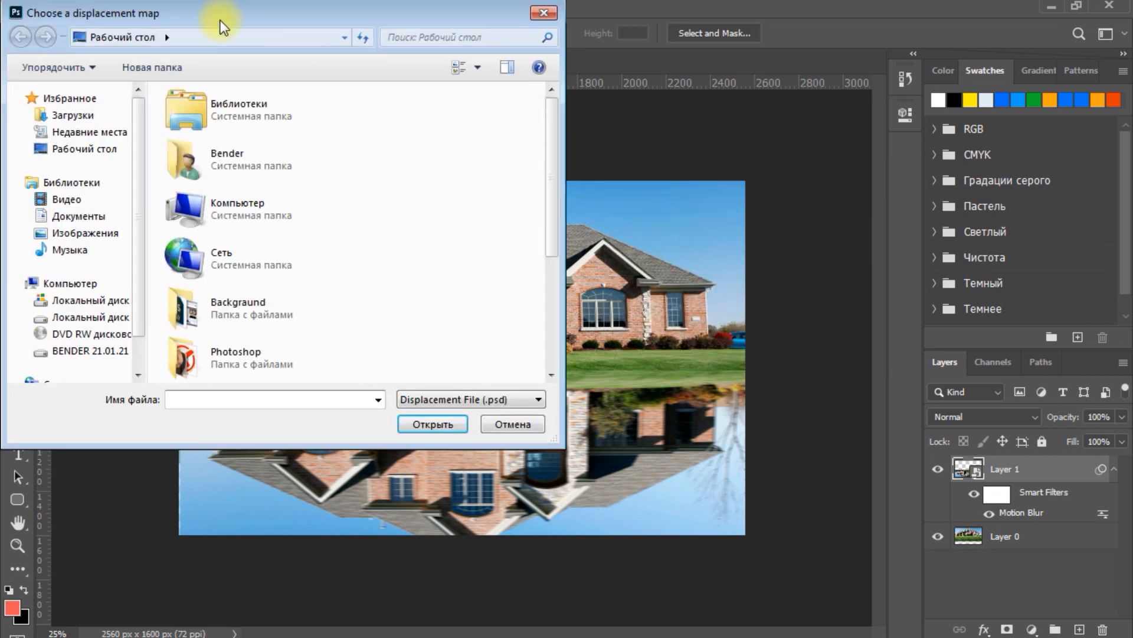
Choose waters.psd as the displacement map and apply it to the reflection layer.
left_click_drag(220, 20, 696, 20)
type("wa")
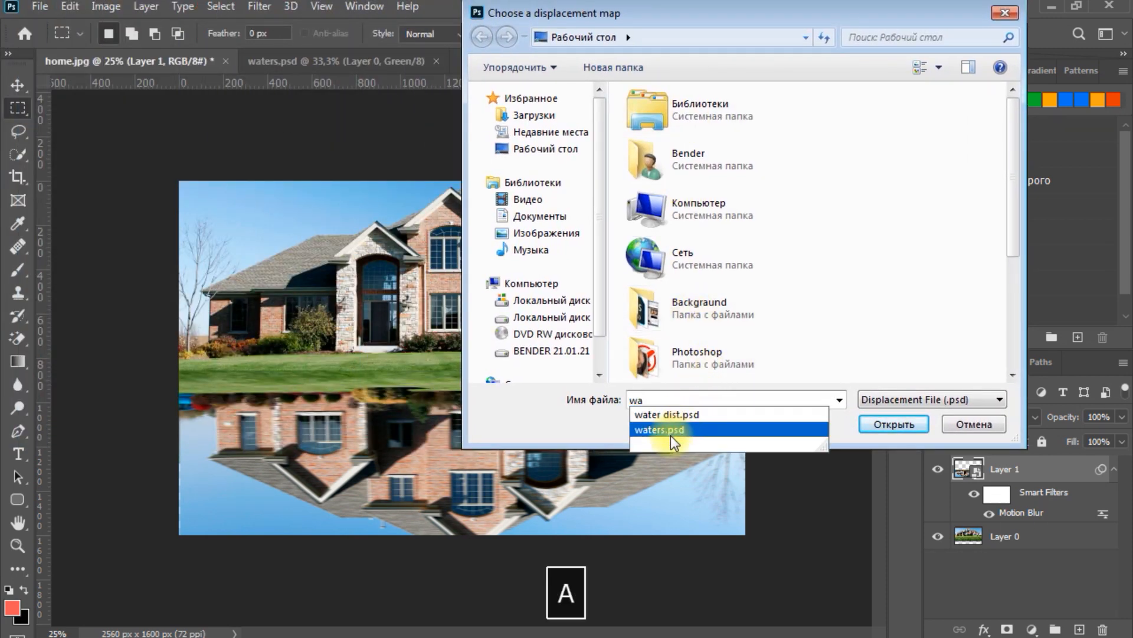
left_click(883, 437)
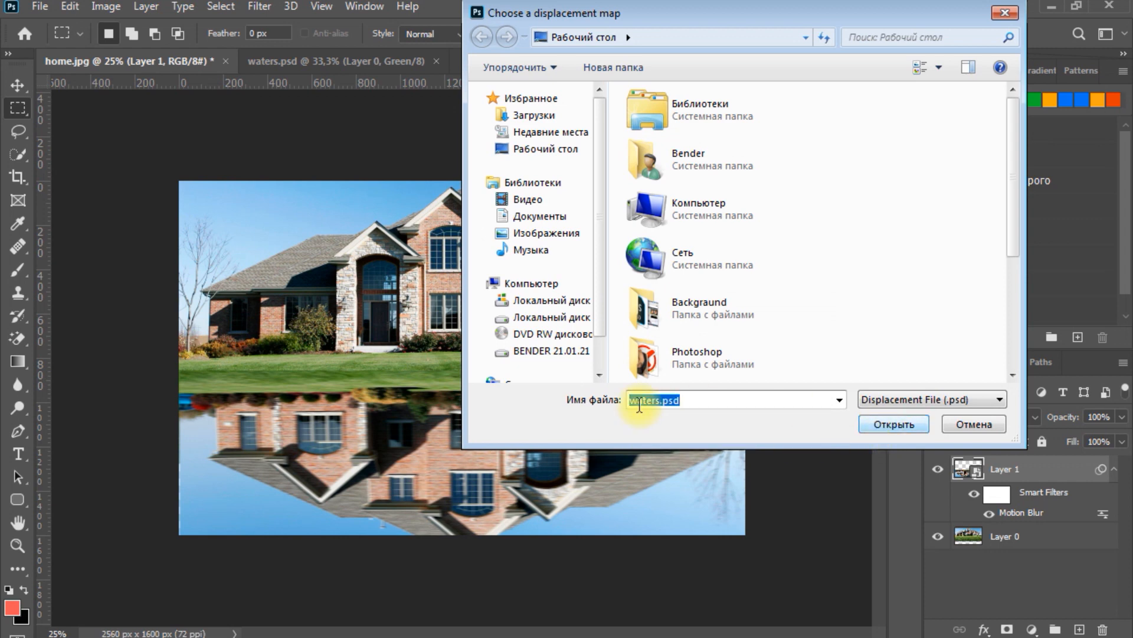
left_click(904, 424)
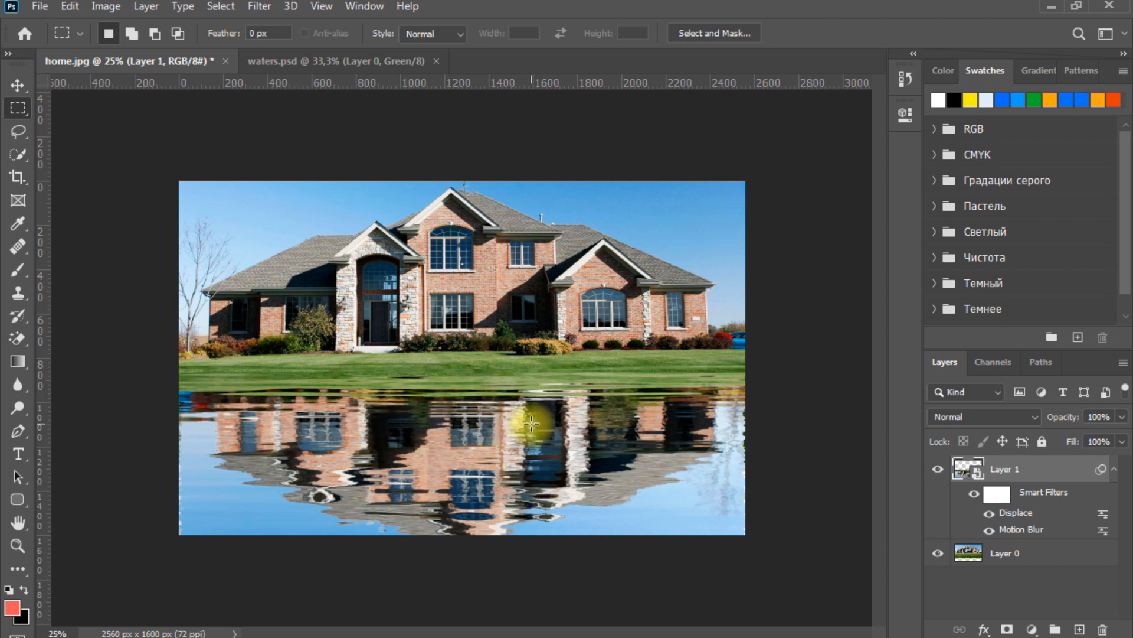
key("F9")
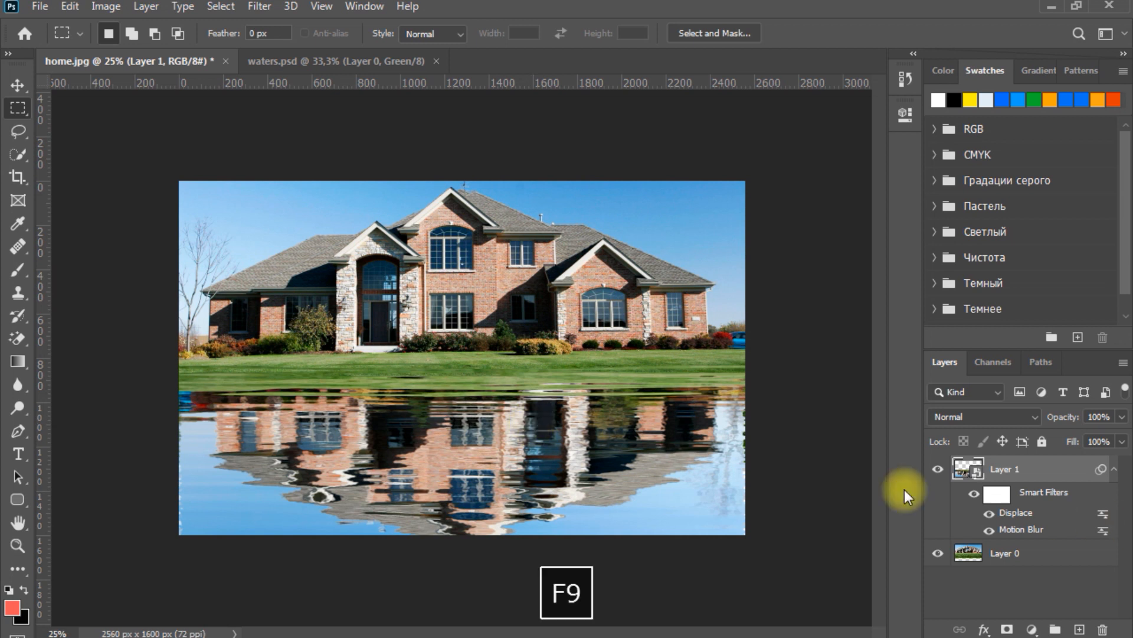
Try a second Displace filter on the reflection layer with a vertical scale of 70, using waters.psd as the displacement map.
left_click(260, 7)
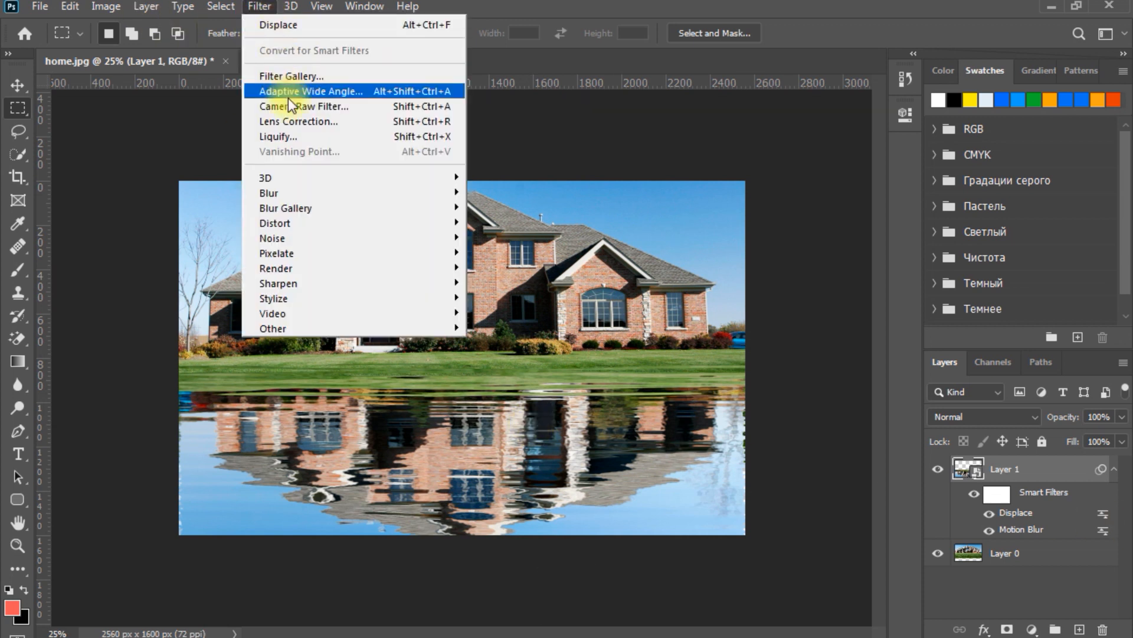
mouse_move(326, 230)
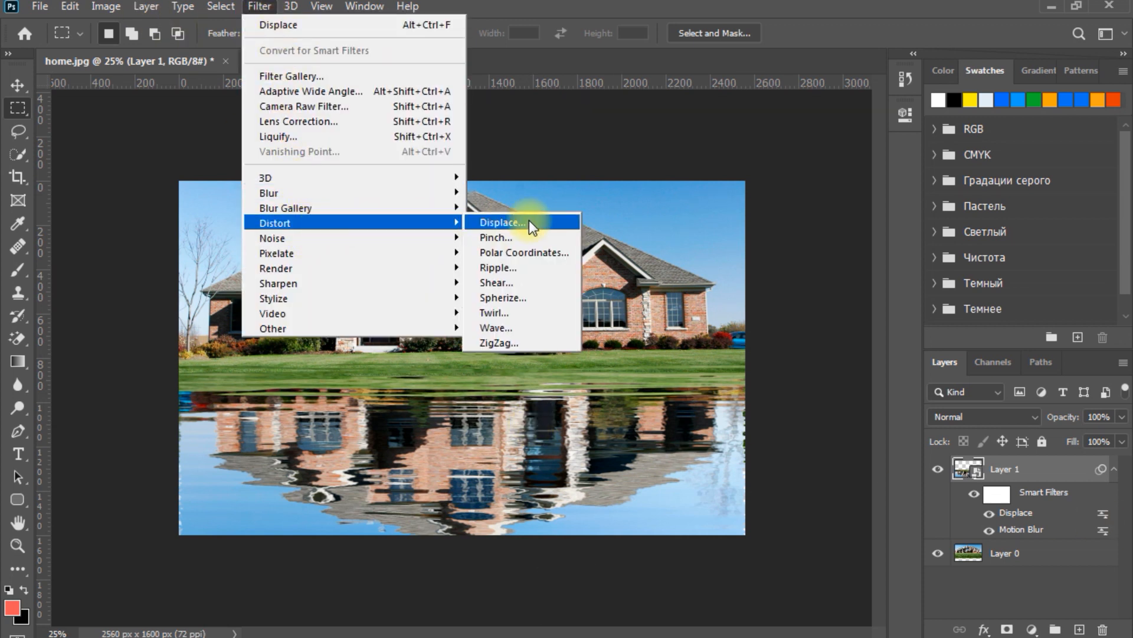
left_click(529, 221)
key("Tab")
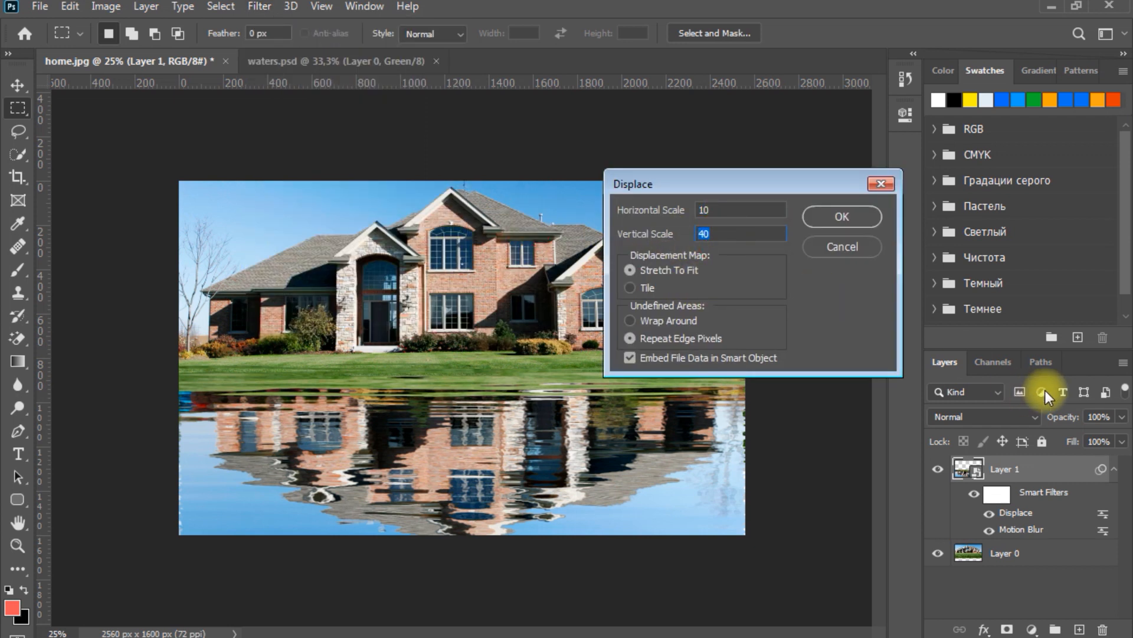
type("70")
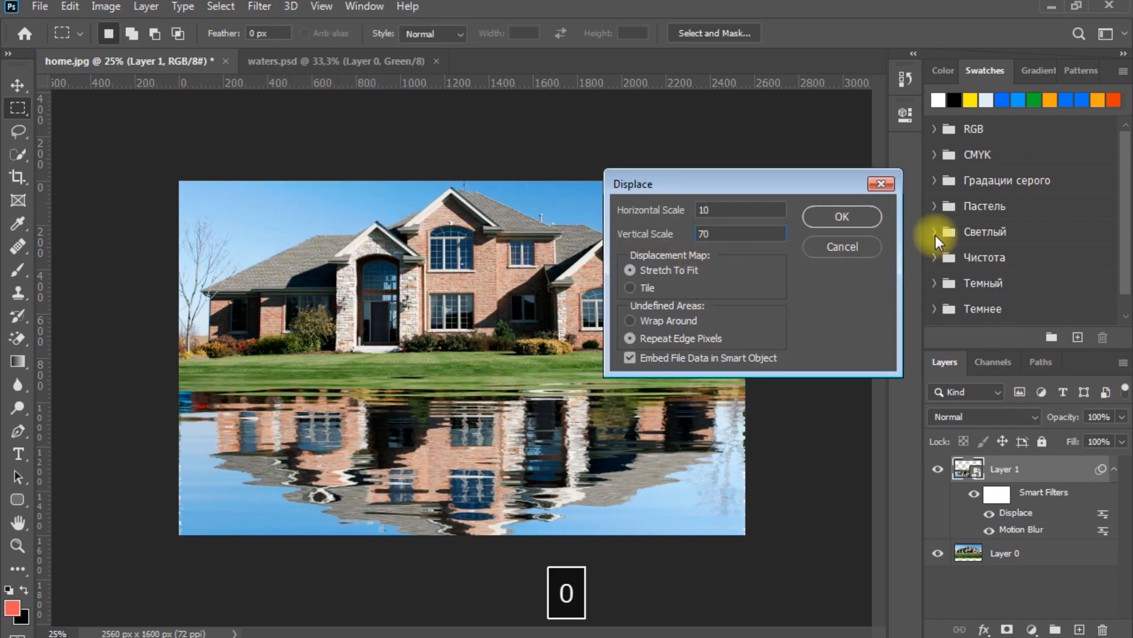
left_click(856, 215)
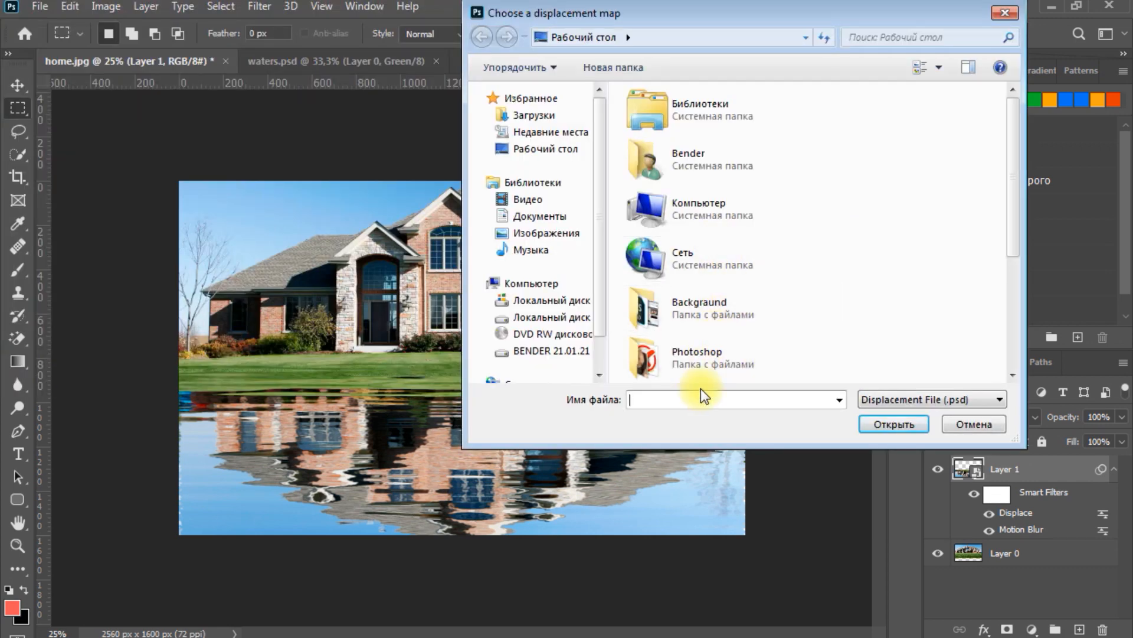
type("wate")
left_click(670, 430)
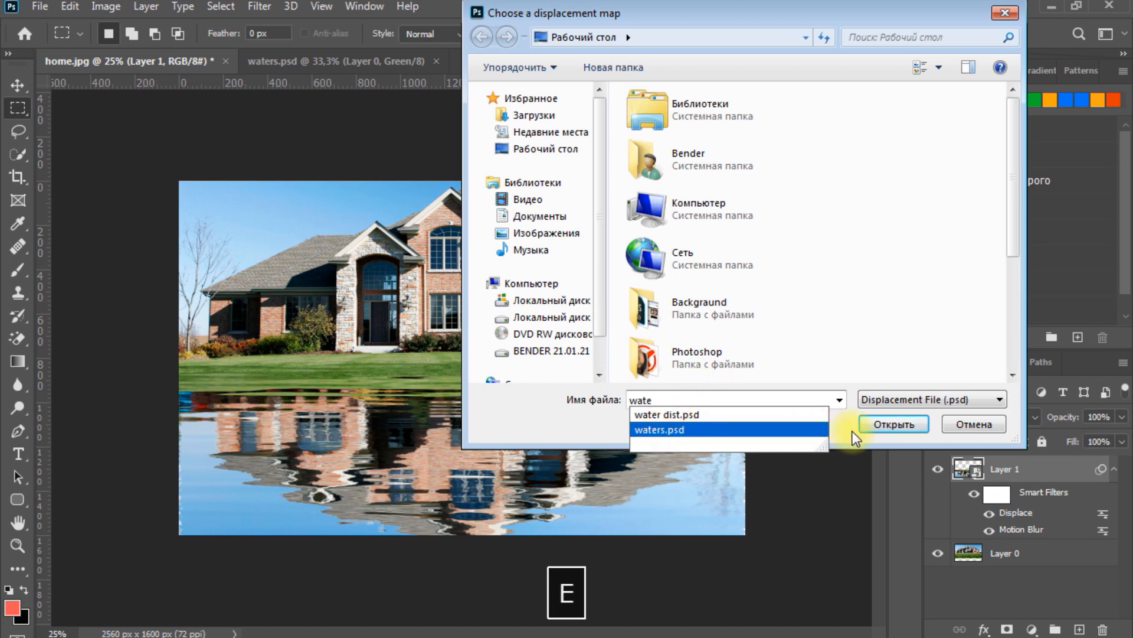
left_click(888, 440)
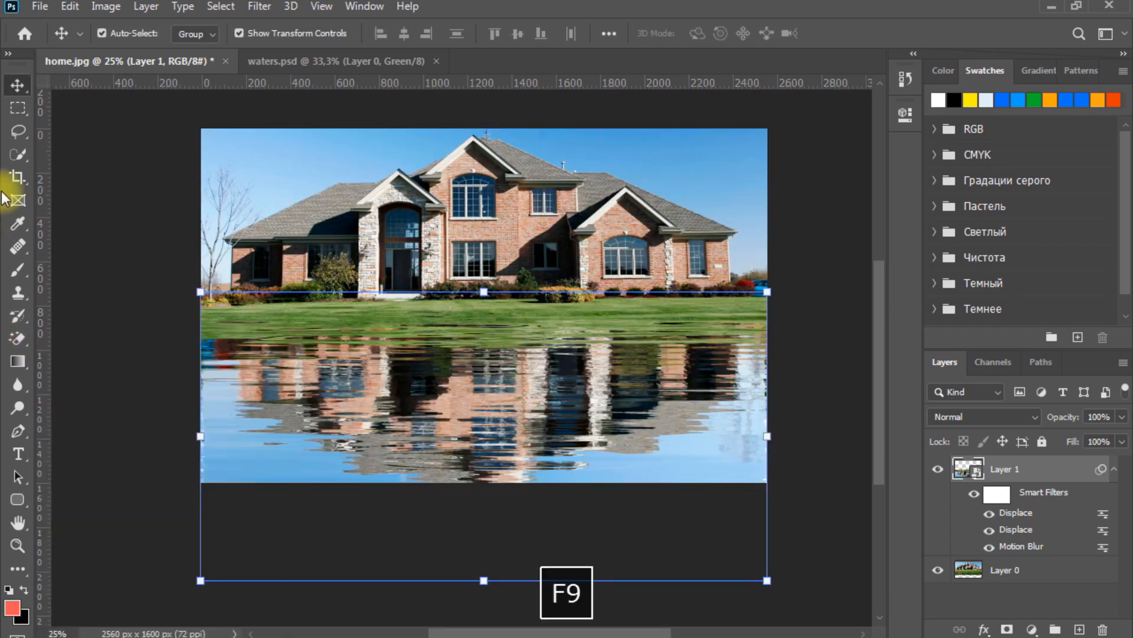
Activate the Gradient tool and add a new empty layer above the reflection layer.
key("g")
scroll(476, 395, "up", 2)
left_click(468, 397, "alt")
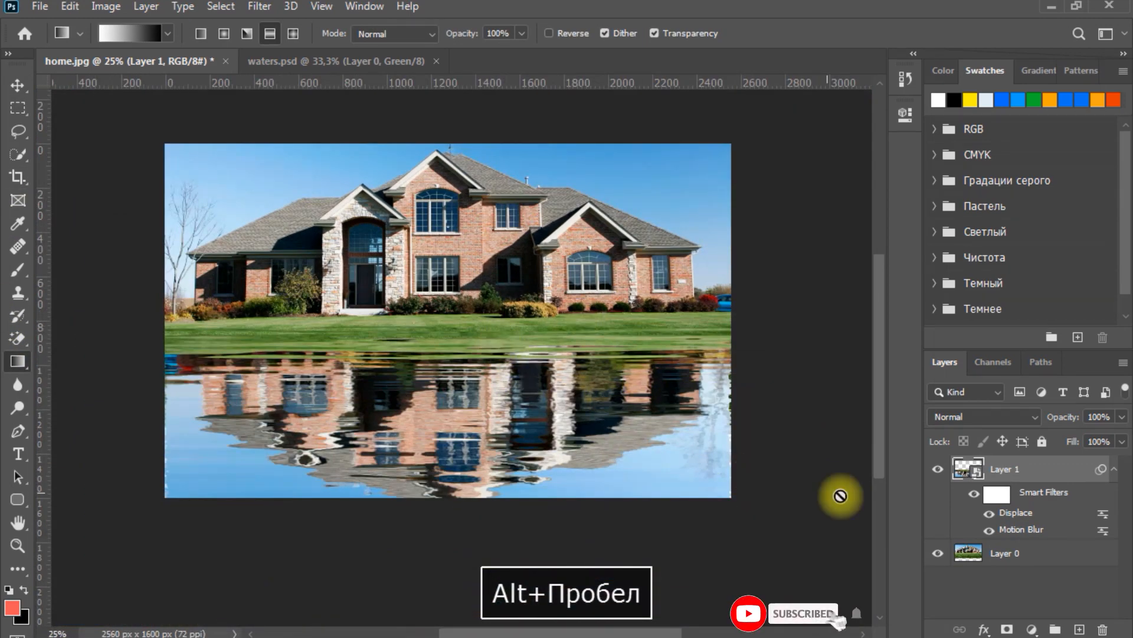
left_click(1080, 628)
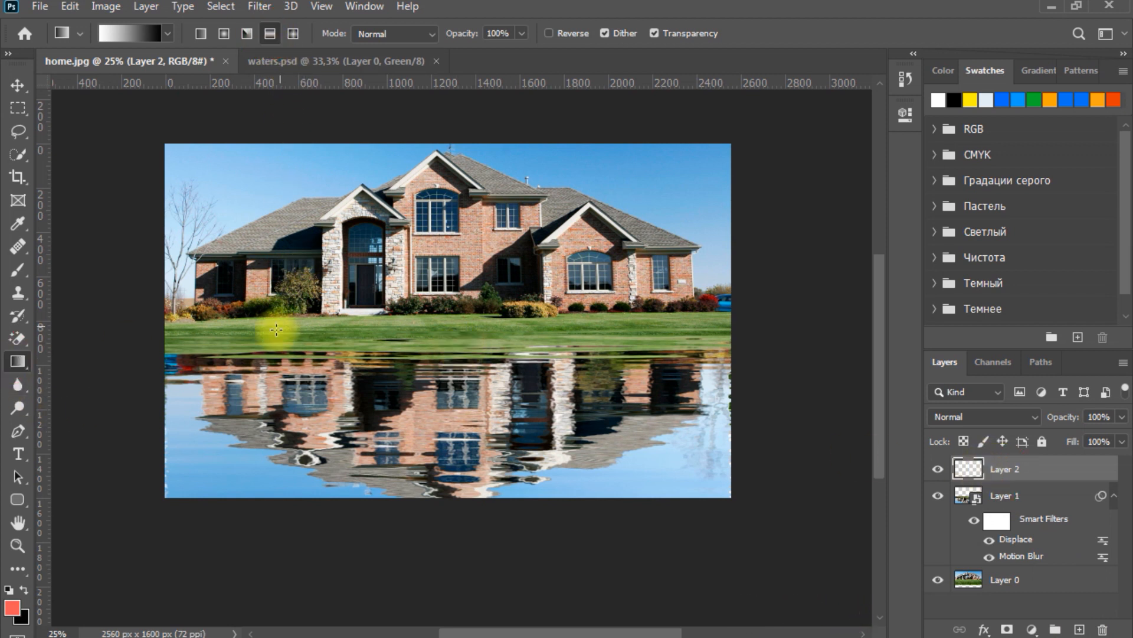
Draw a short vertical reflected white-to-black gradient on the new layer, centred on the grass where the lawn meets its reflection.
left_click(416, 339, "ctrl")
left_click(415, 340, "ctrl")
left_click(416, 340, "ctrl")
left_click(479, 389, "ctrl")
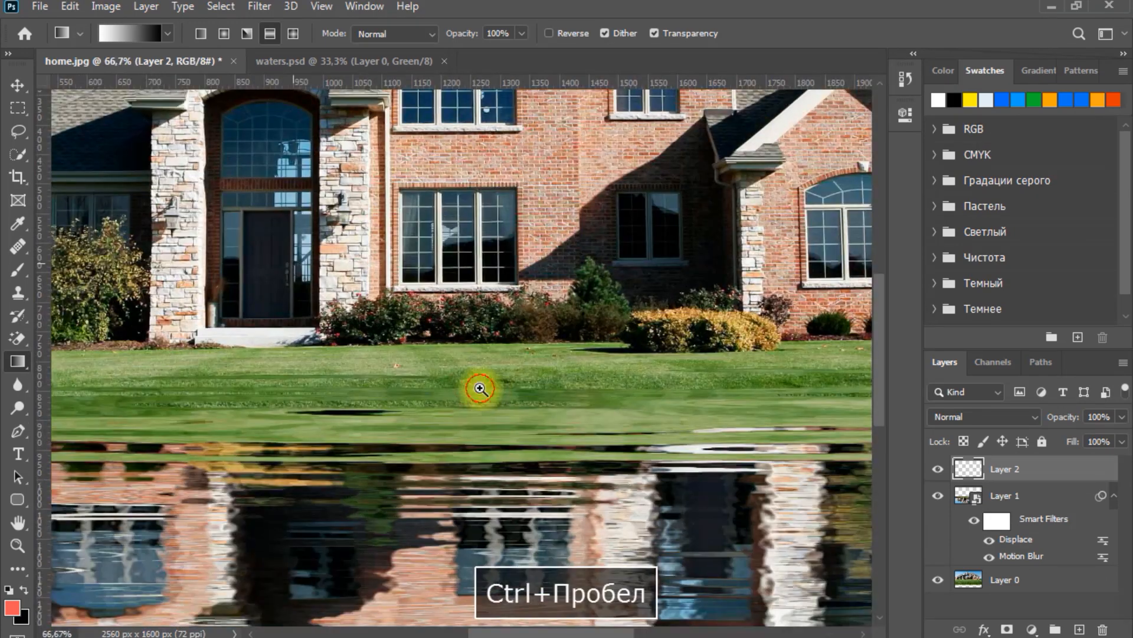
left_click(480, 390, "ctrl")
left_click(479, 390, "ctrl")
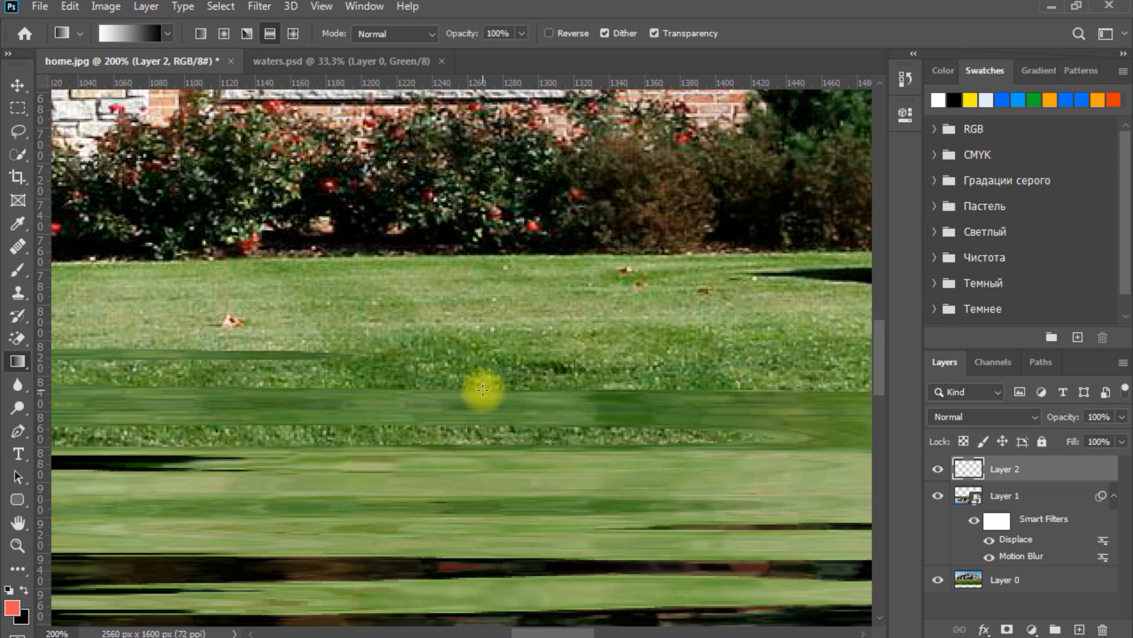
left_click_drag(483, 390, 482, 308)
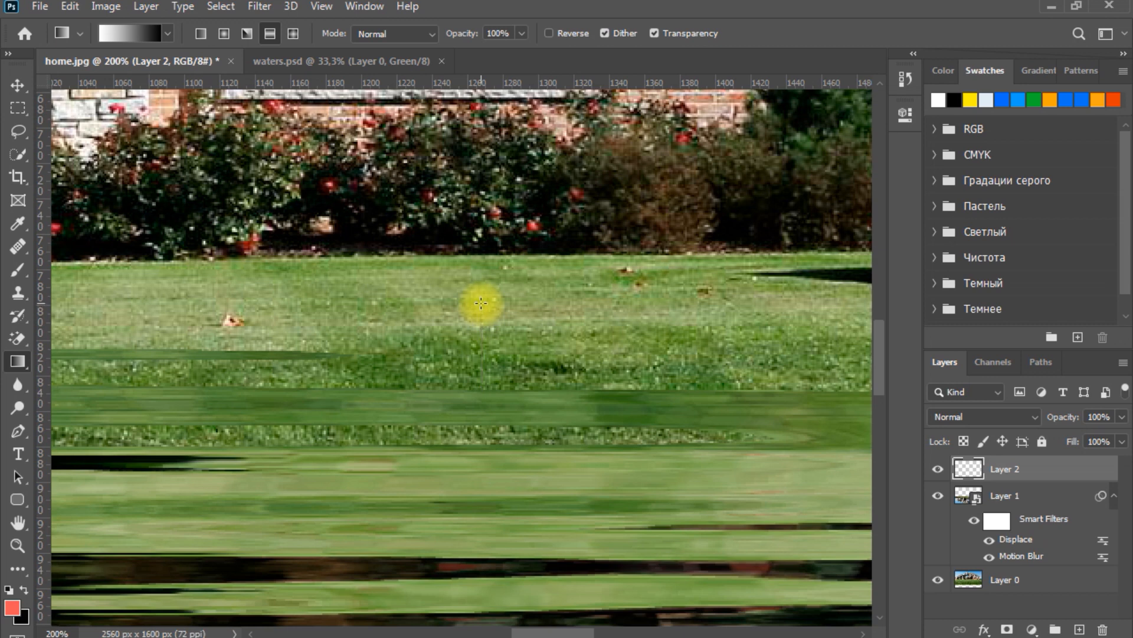
left_click_drag(481, 303, 481, 314)
Invert the gradient layer's colours to get a dark band on white.
left_click(489, 419, "alt")
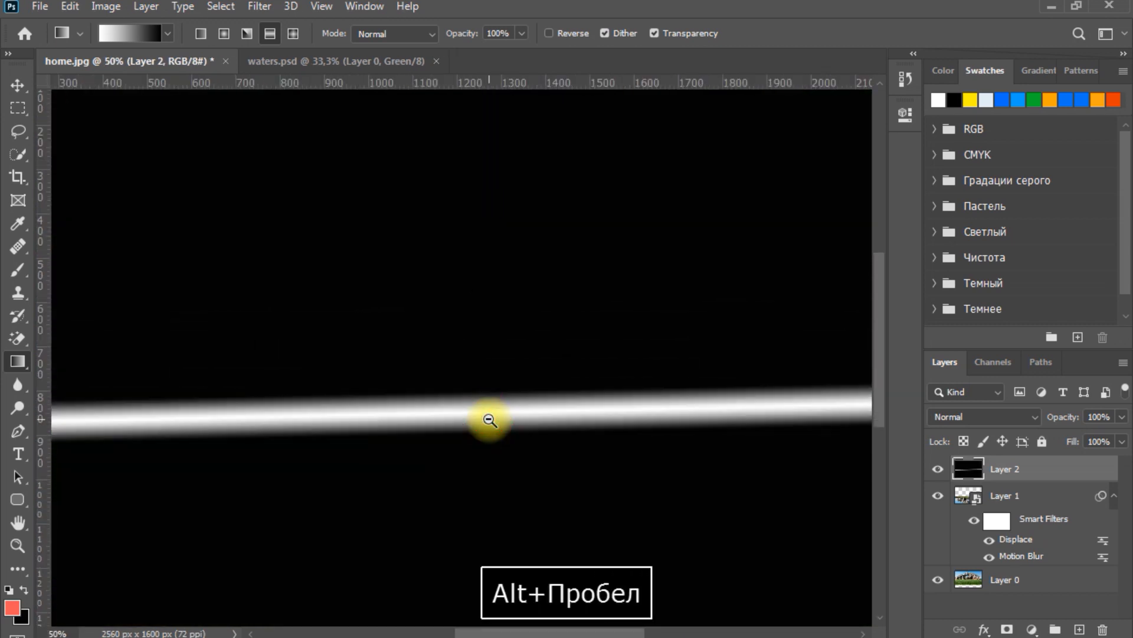
left_click(490, 420, "alt")
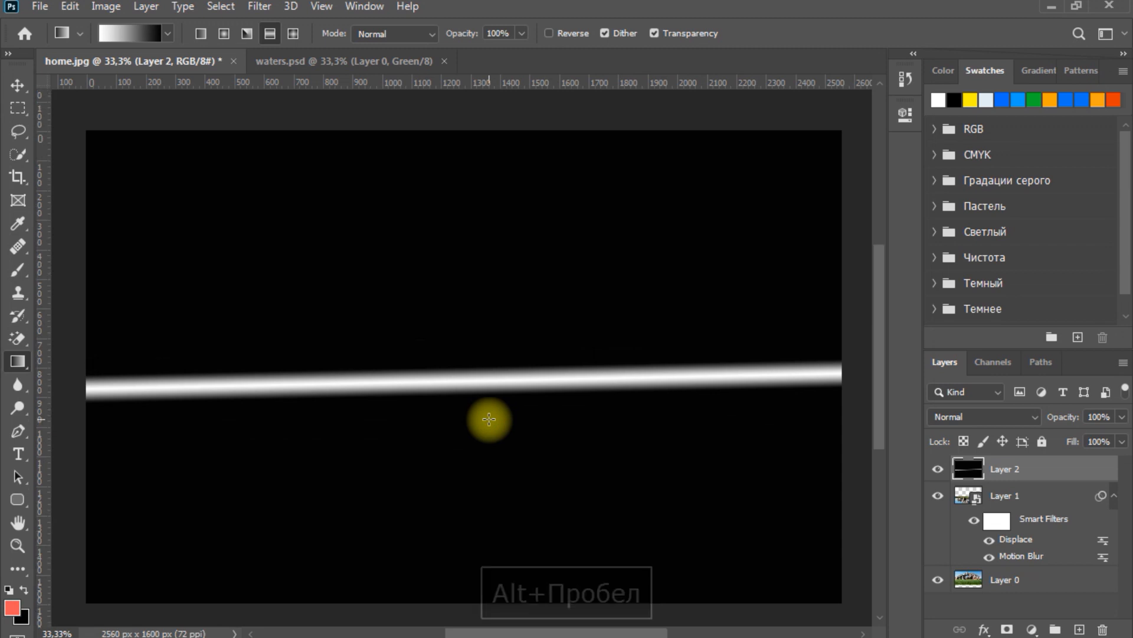
left_click(111, 4)
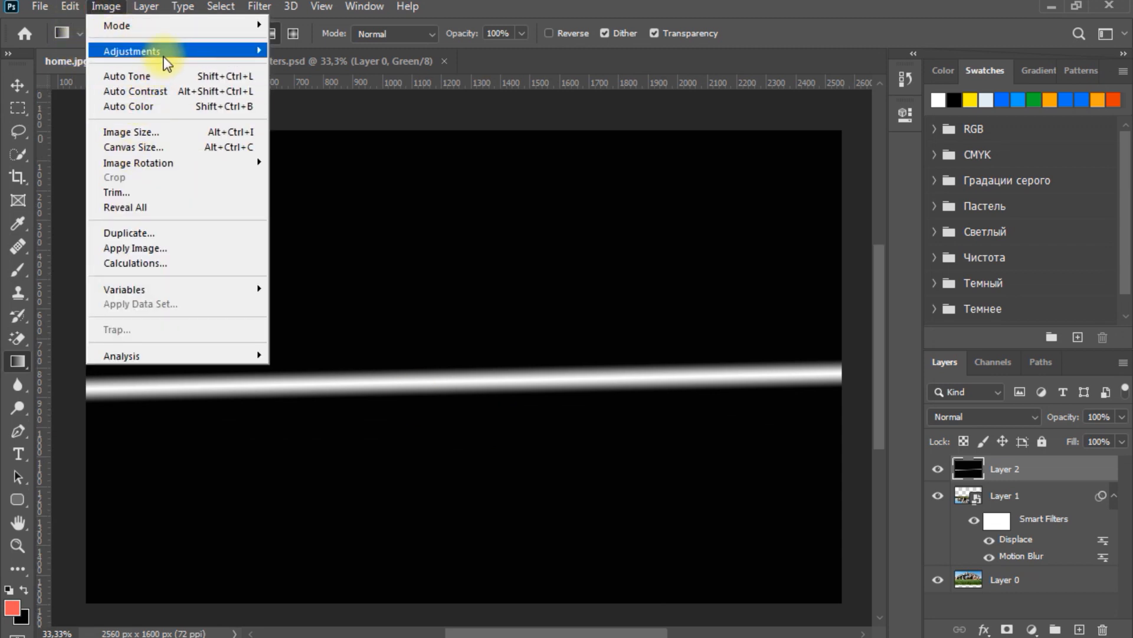
mouse_move(215, 53)
left_click(339, 239)
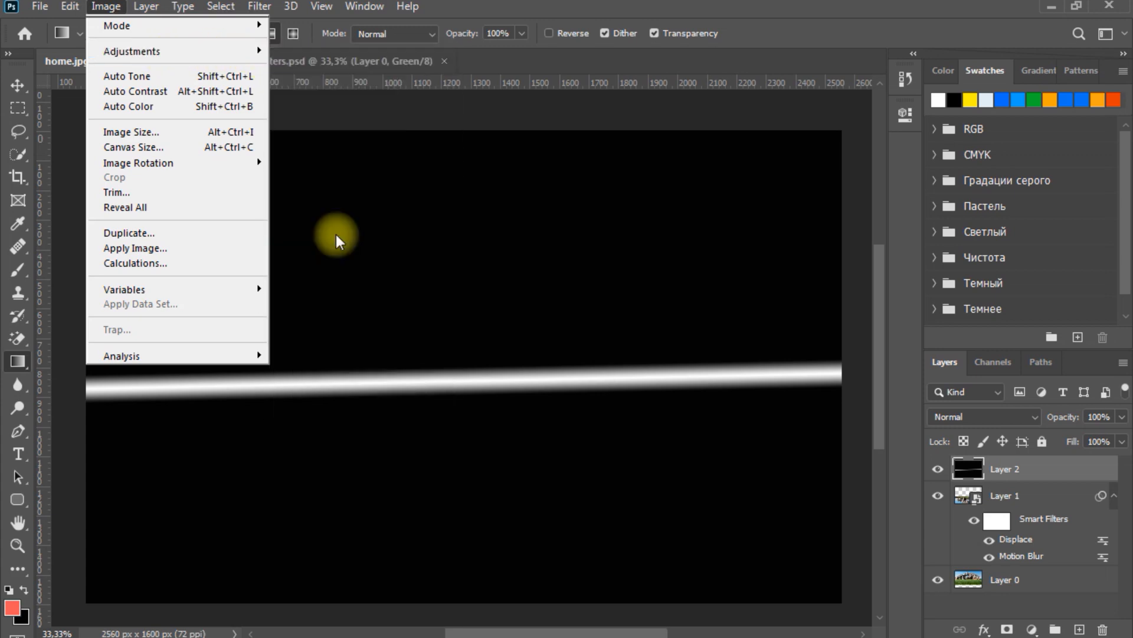
Set the gradient layer's blend mode to Multiply and its opacity to 22%.
left_click(1000, 416)
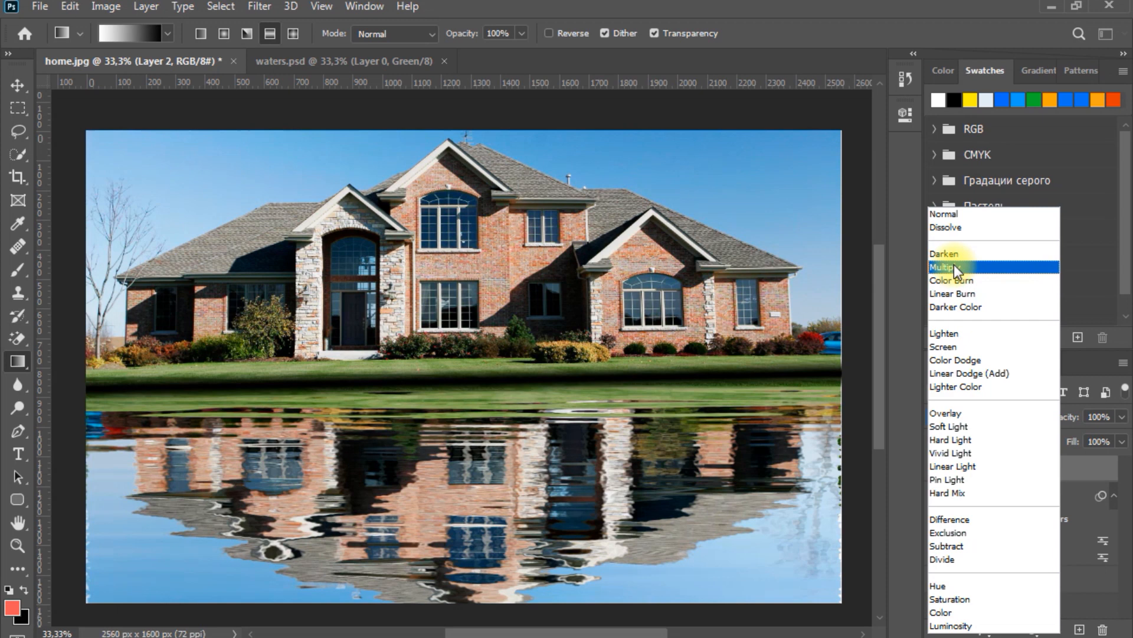
left_click(954, 267)
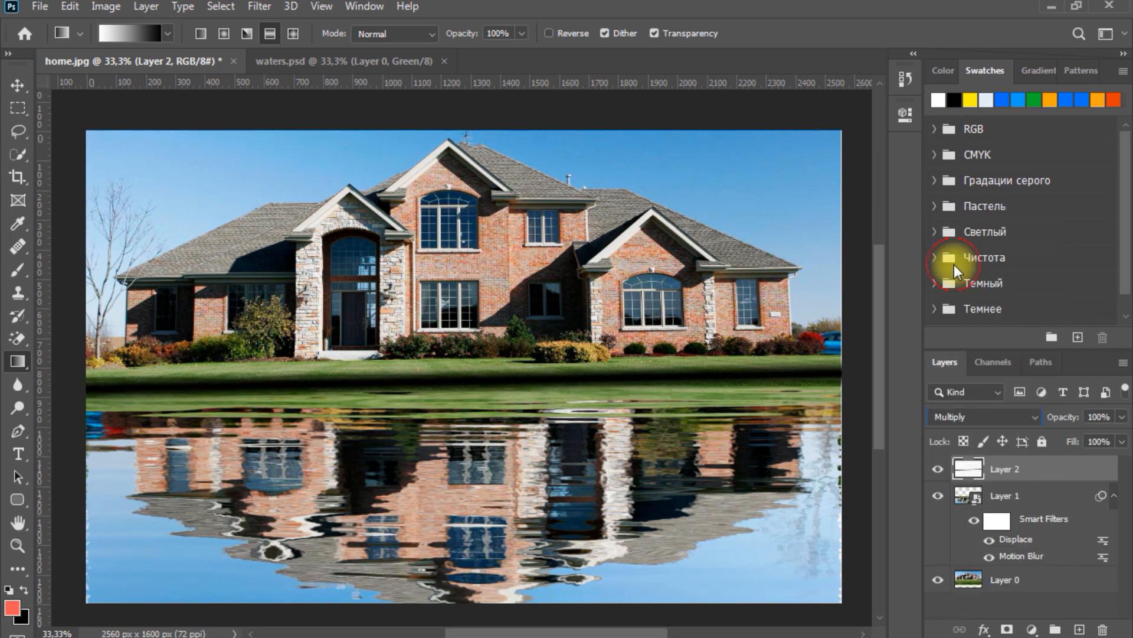
left_click(1121, 417)
left_click(1120, 440)
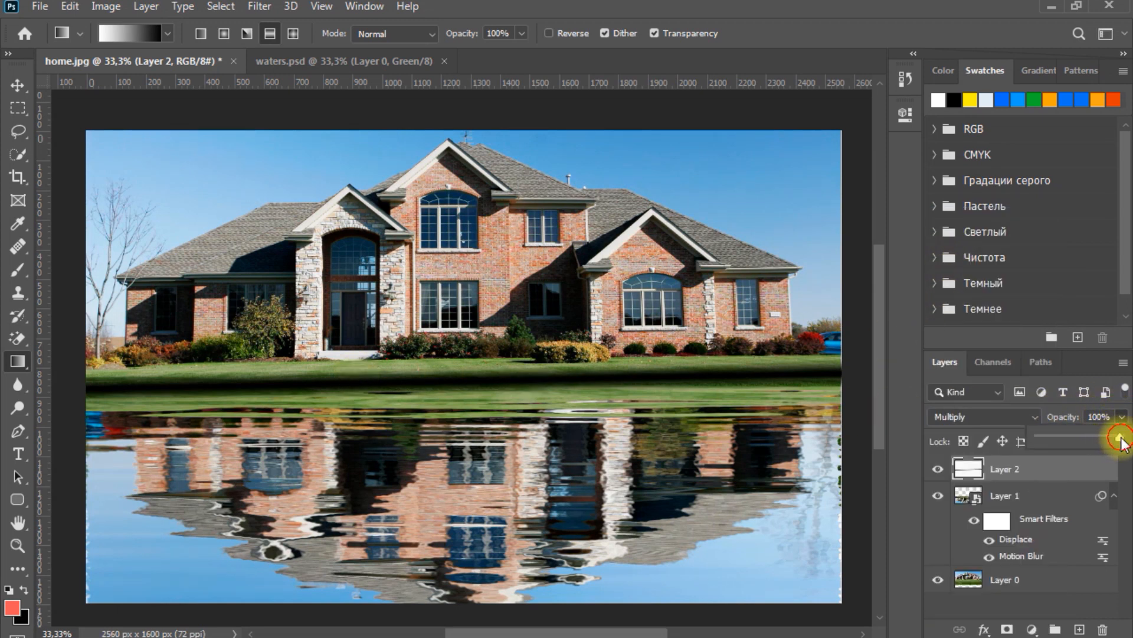
left_click_drag(1089, 437, 1050, 437)
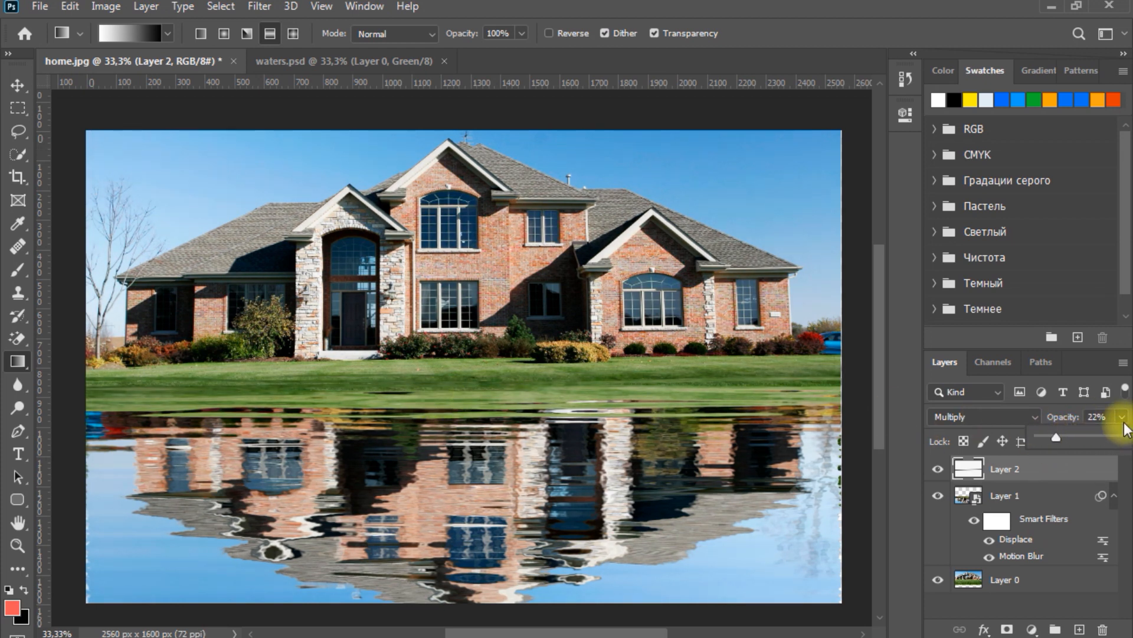
left_click(906, 458)
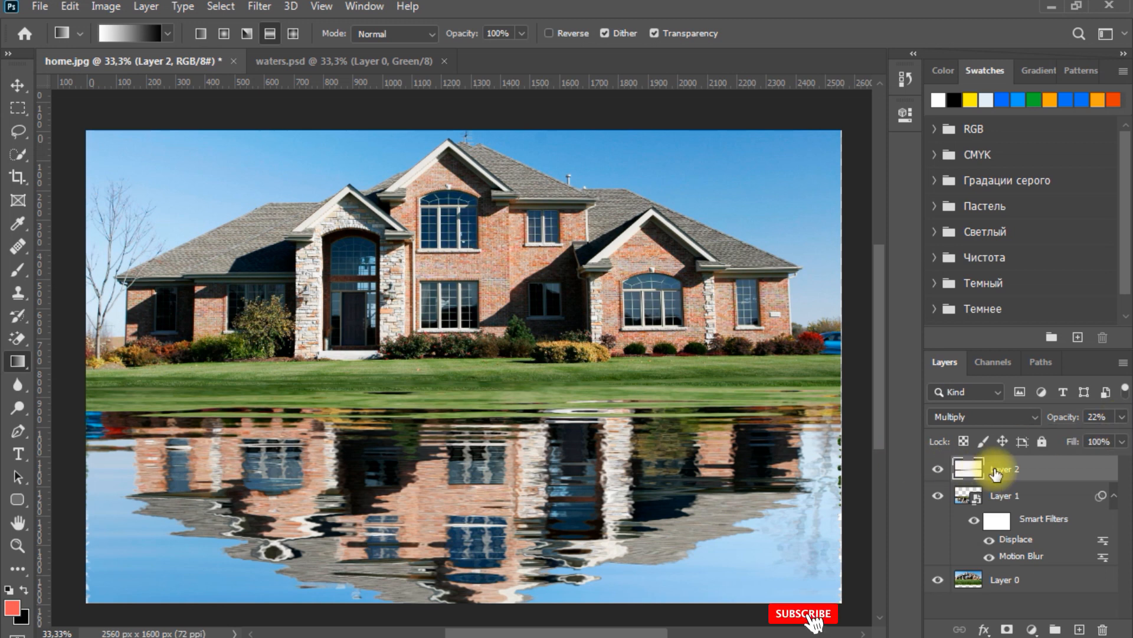
Add a Vibrance adjustment layer on top with Vibrance +100 and Saturation +21.
left_click(1034, 630)
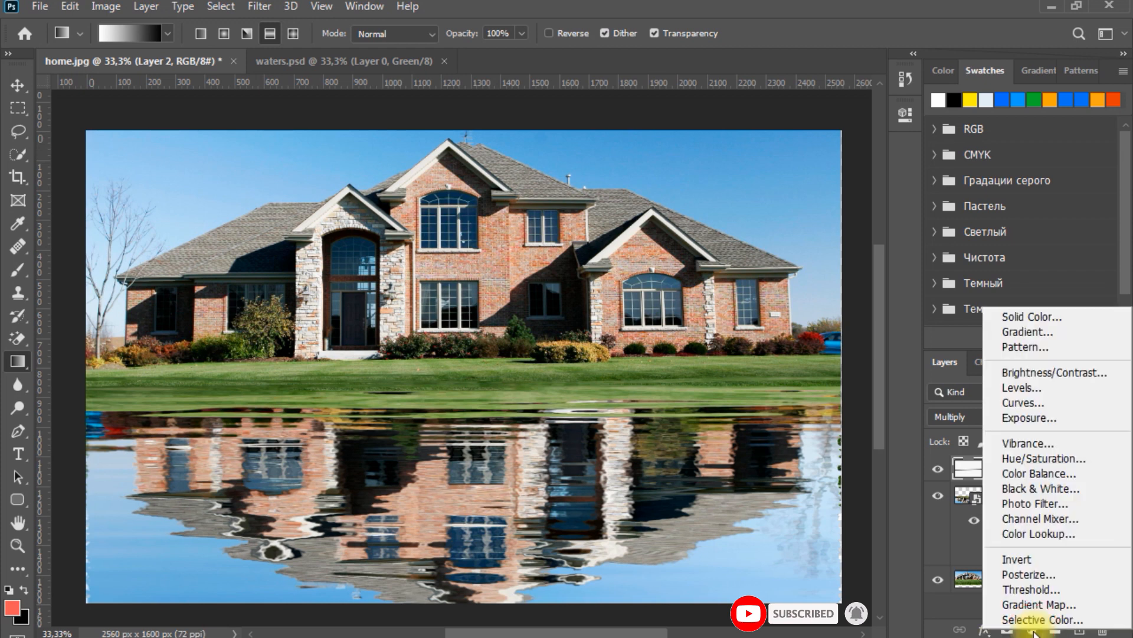
left_click(1028, 443)
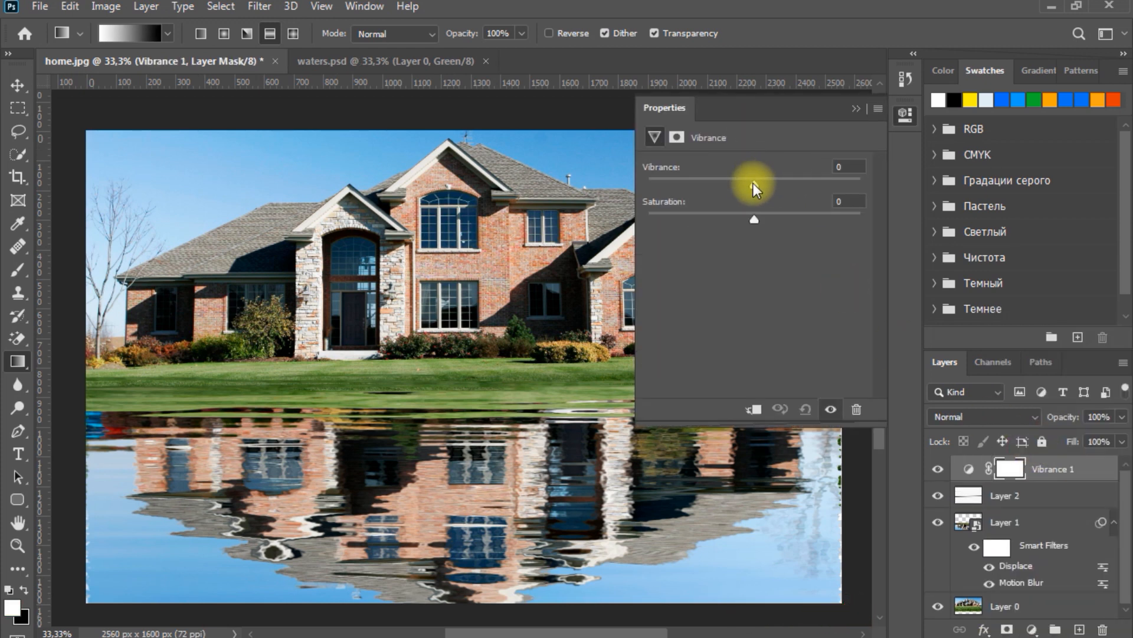
left_click_drag(753, 183, 890, 188)
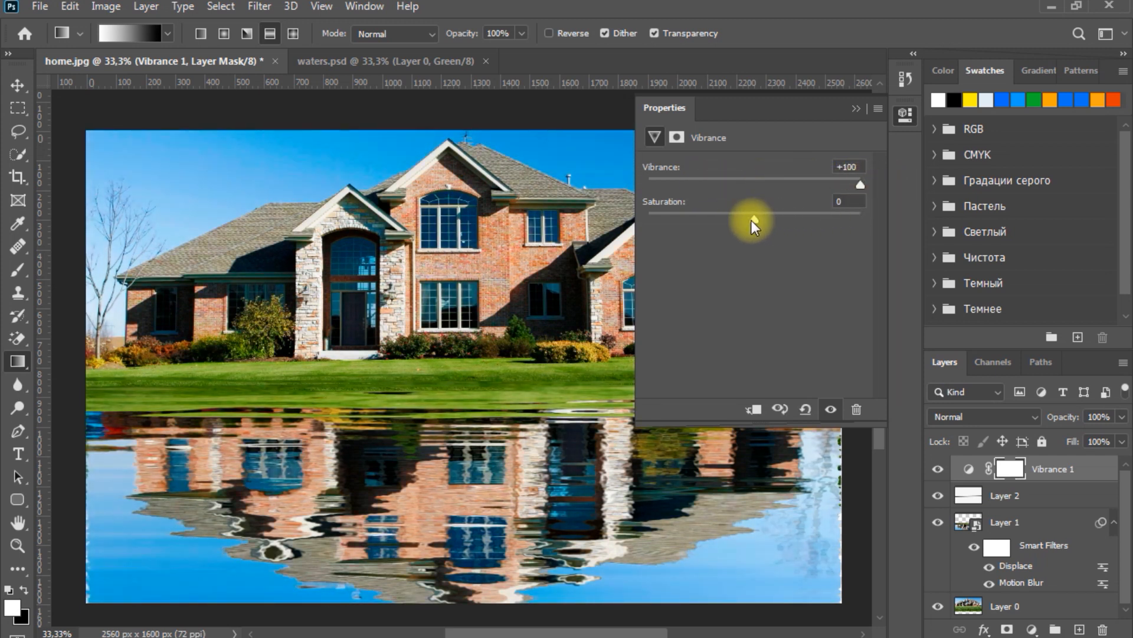
left_click_drag(752, 221, 791, 218)
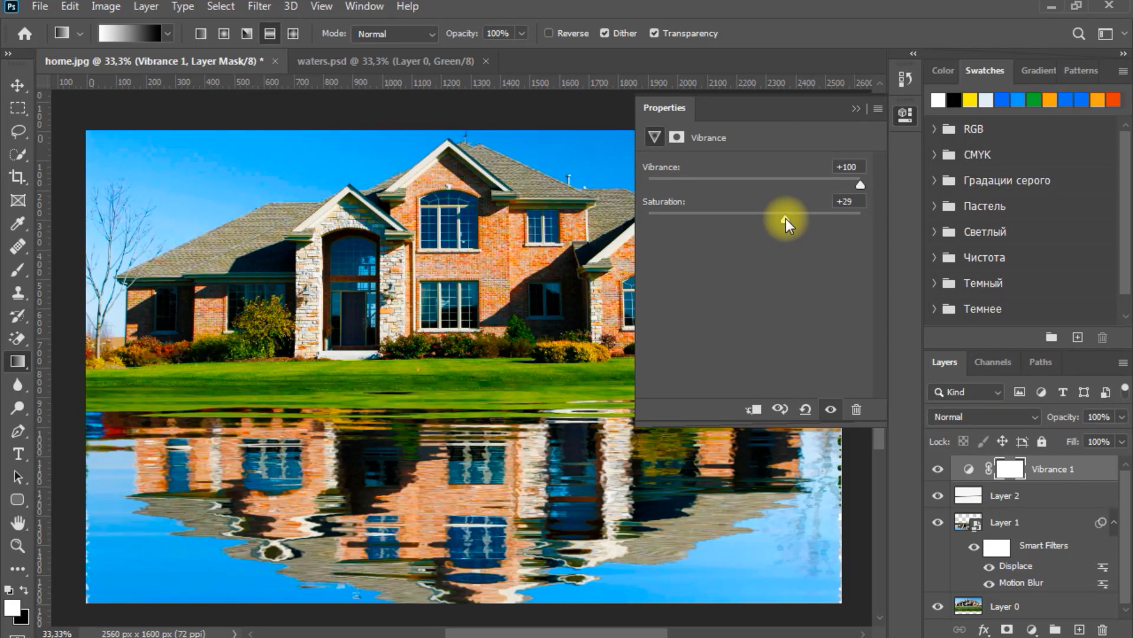
scroll(797, 271, "up", 1)
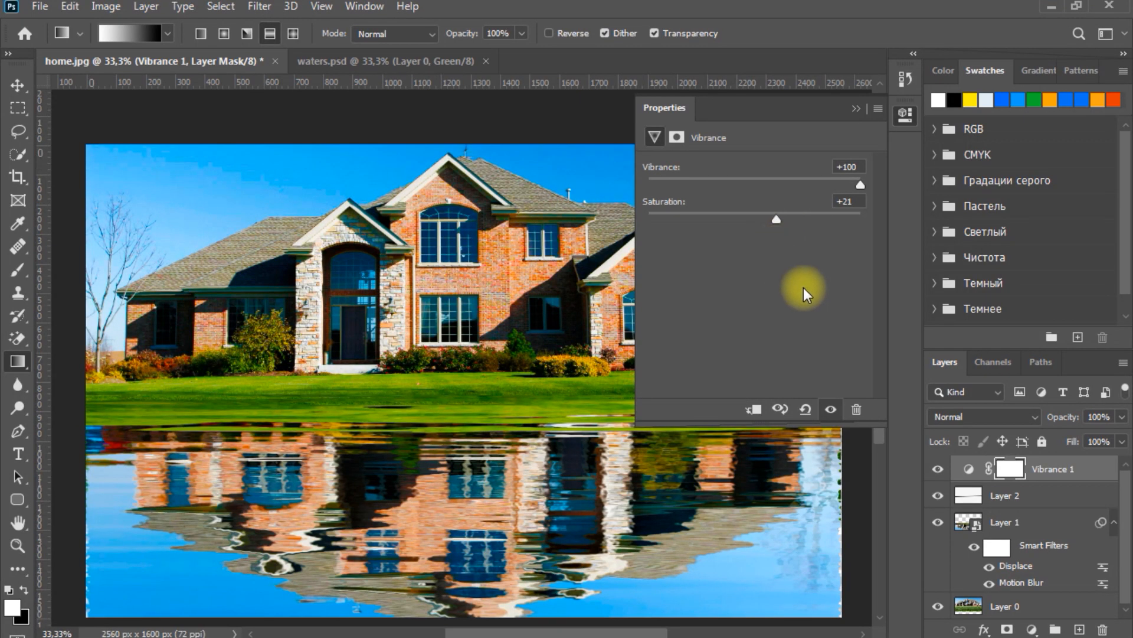
left_click(856, 108)
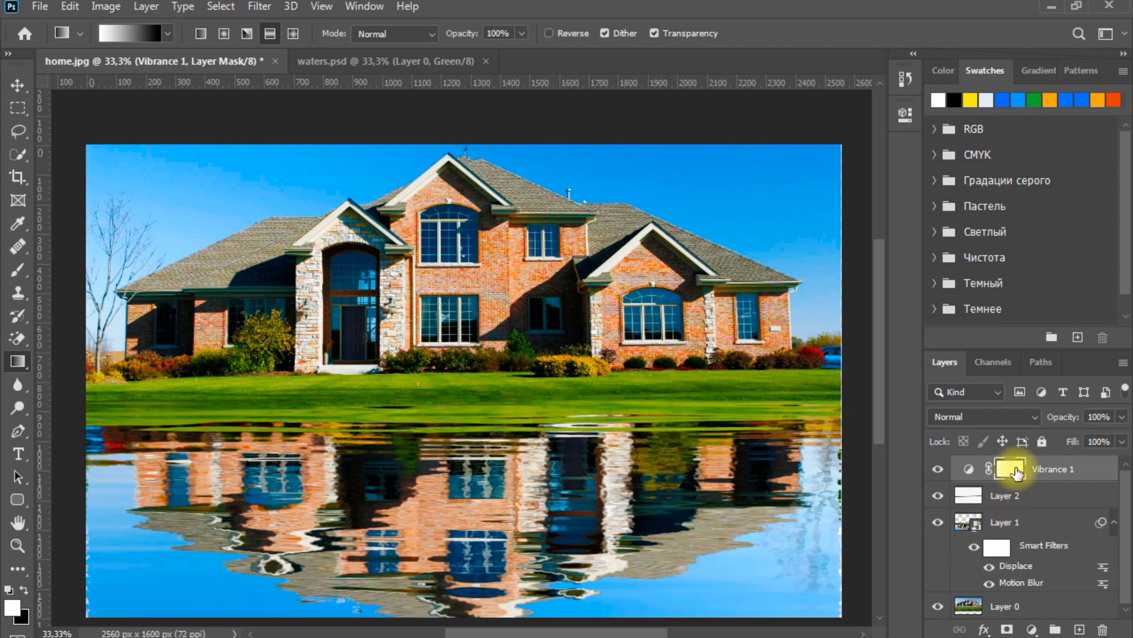
left_click(1014, 467)
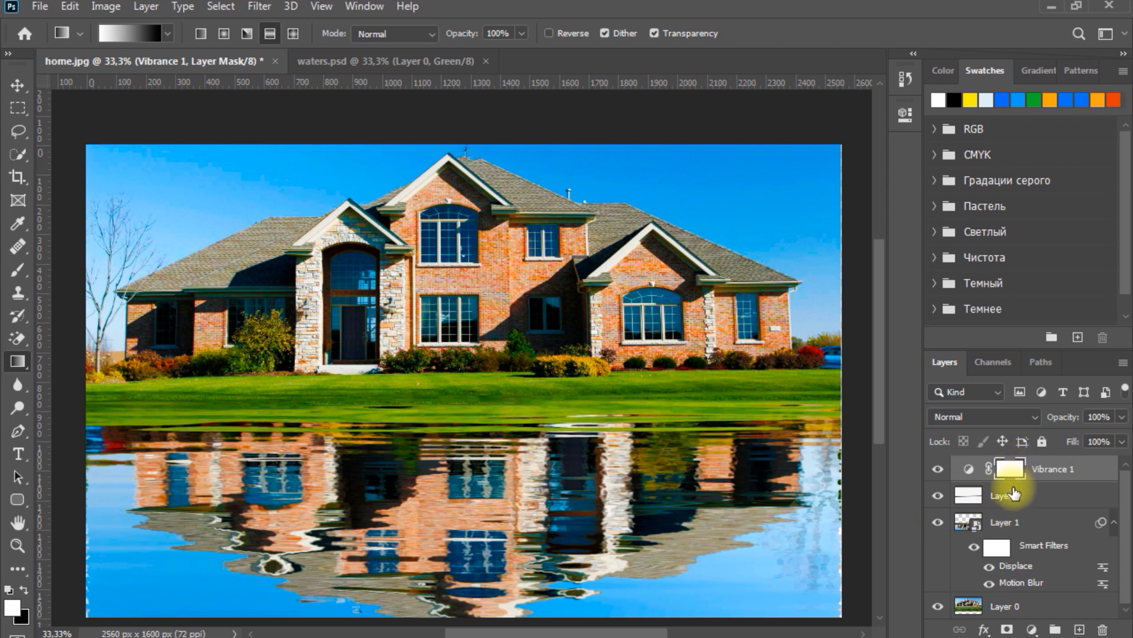
Crop the image to about 2494 × 1624 px, trimming the uneven side edges, and apply the crop.
left_click(17, 177)
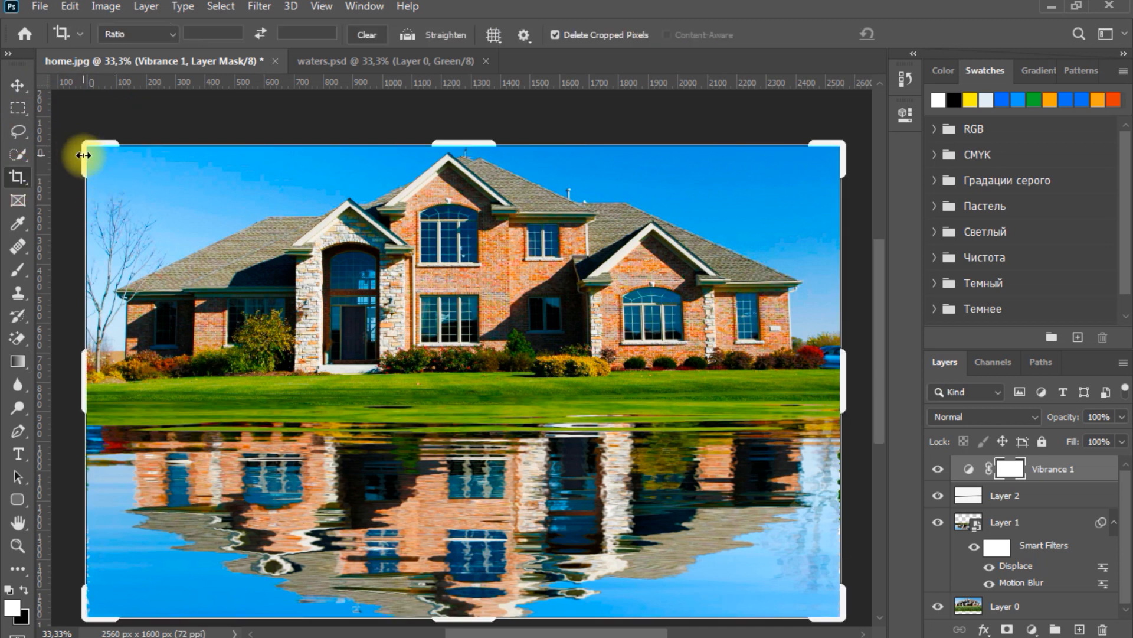
left_click_drag(83, 152, 87, 155)
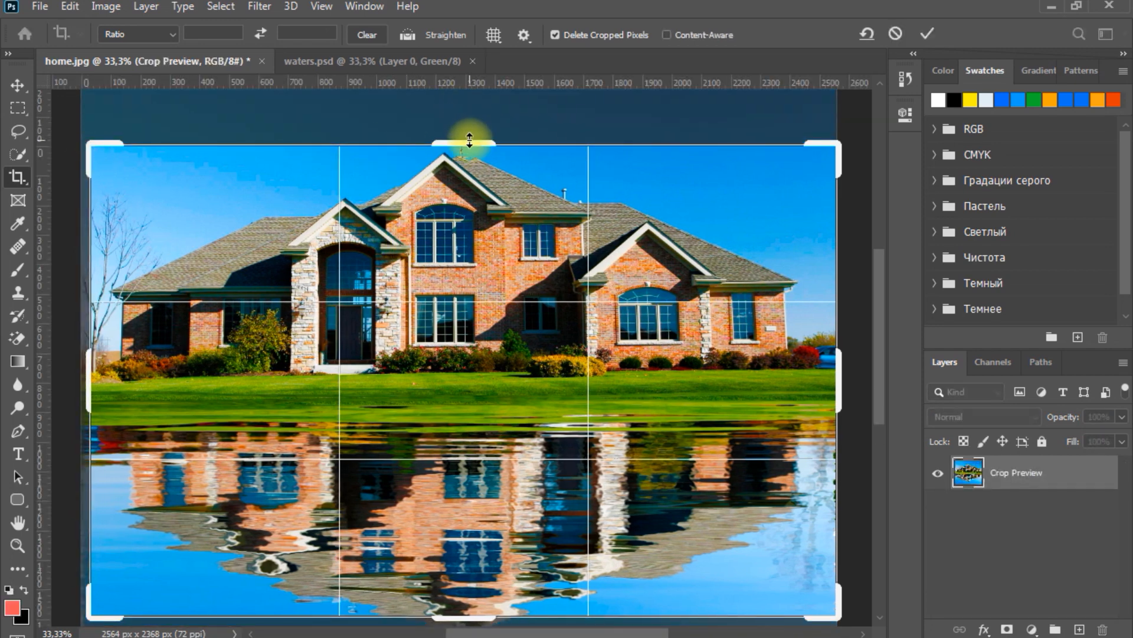
left_click_drag(463, 141, 468, 131)
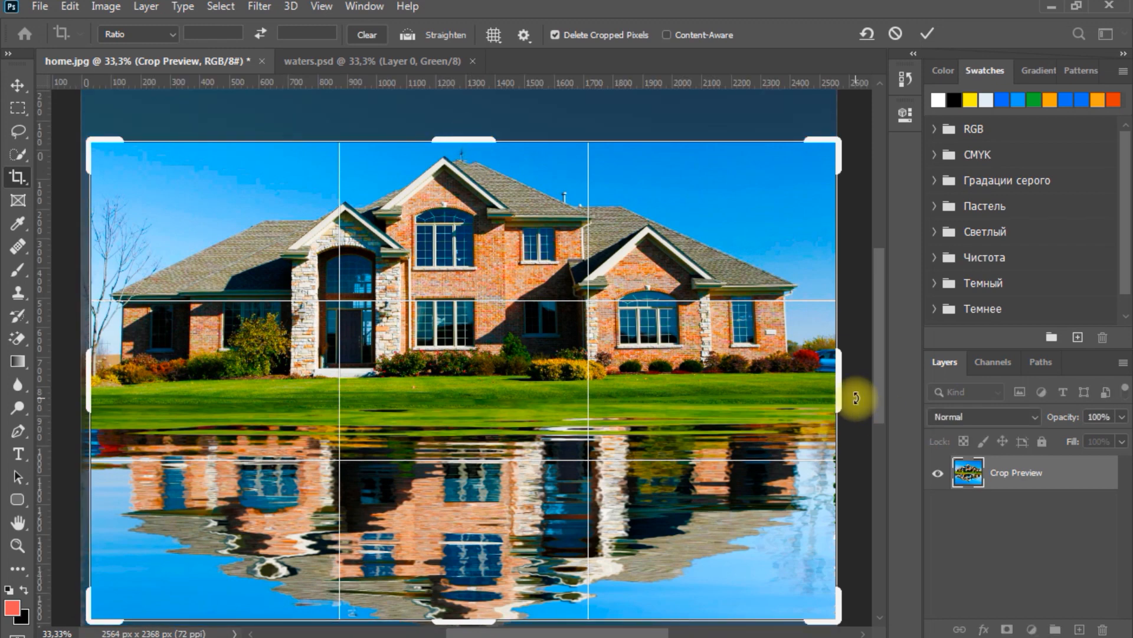
left_click_drag(841, 392, 876, 412)
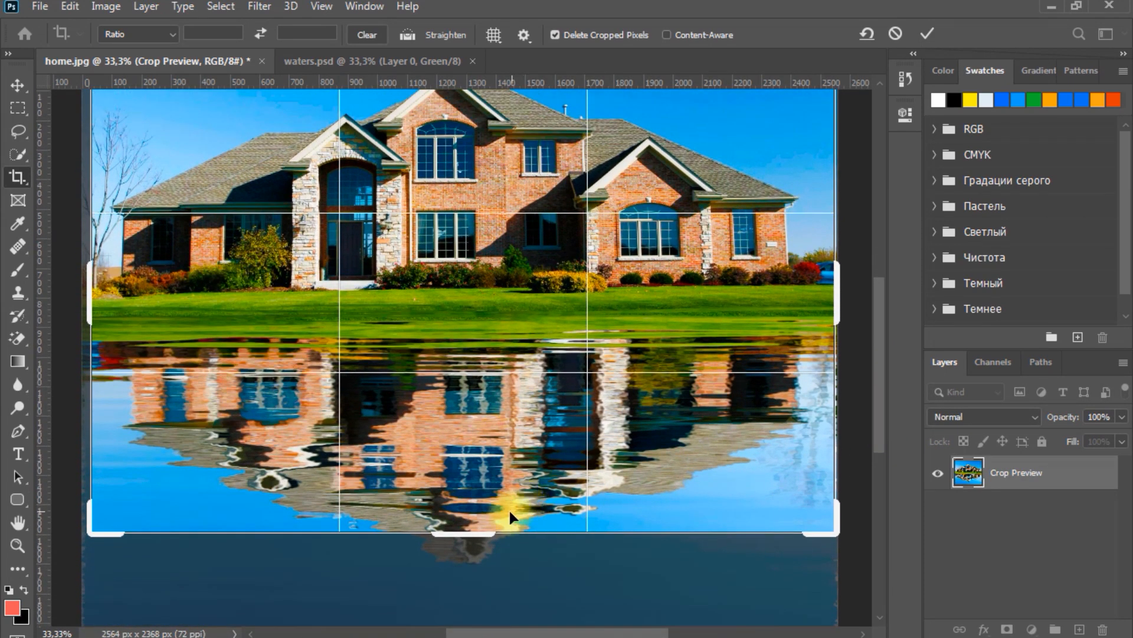
mouse_move(480, 531)
left_mouse_down()
mouse_move(478, 556)
mouse_move(485, 534)
left_mouse_up()
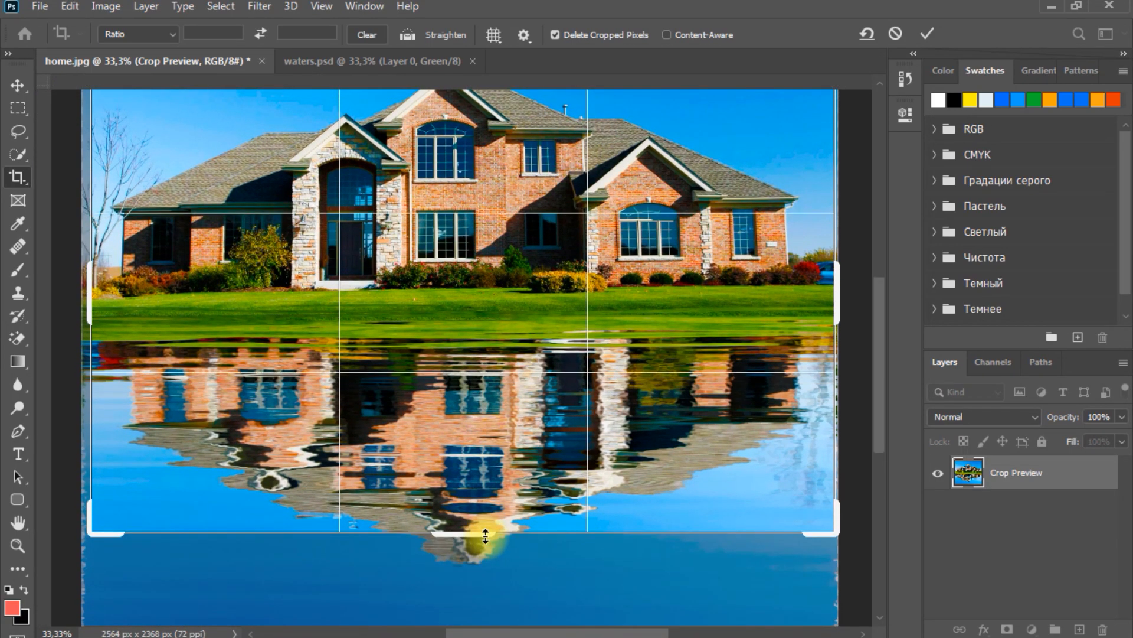
left_click_drag(842, 317, 838, 325)
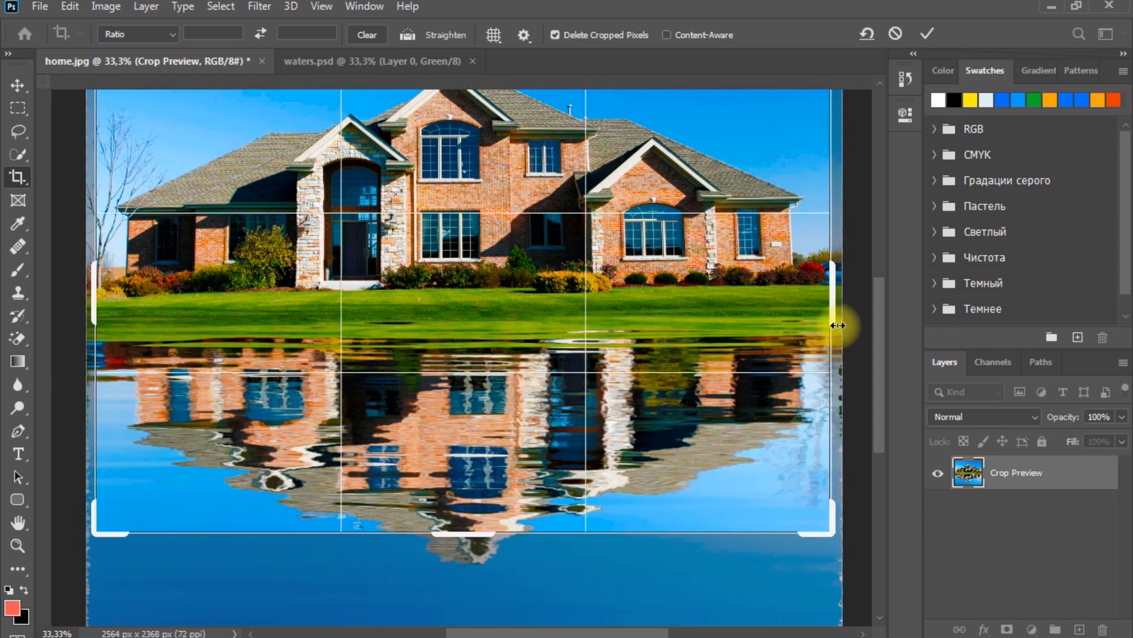
left_click(16, 83)
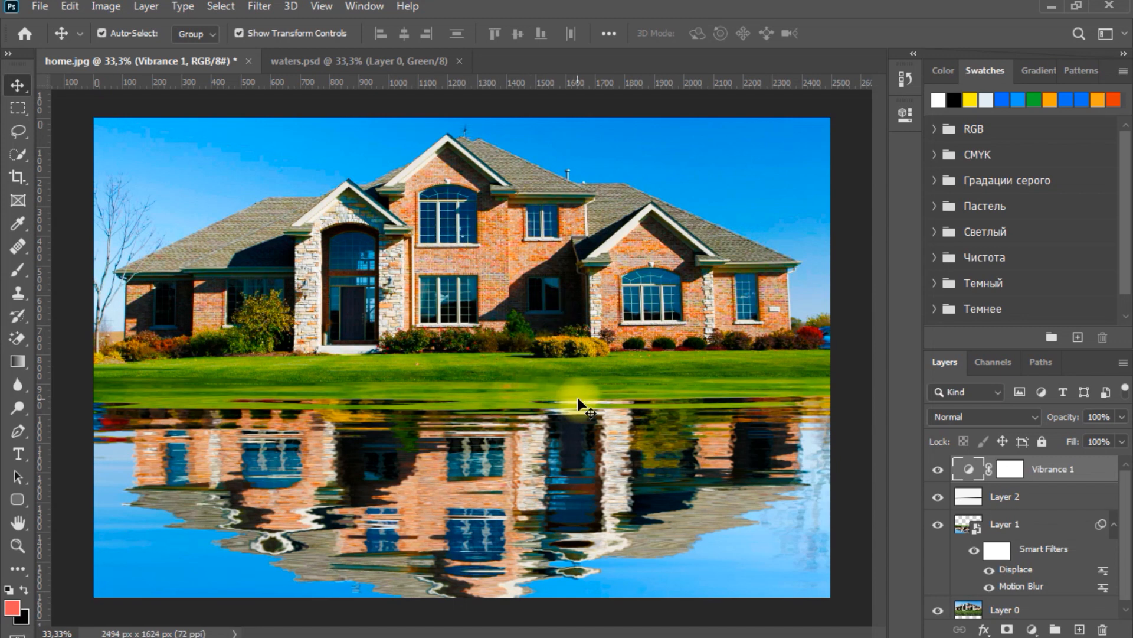
Stamp all visible layers into a new merged layer at the top of the layer stack.
left_click(957, 520, "ctrl")
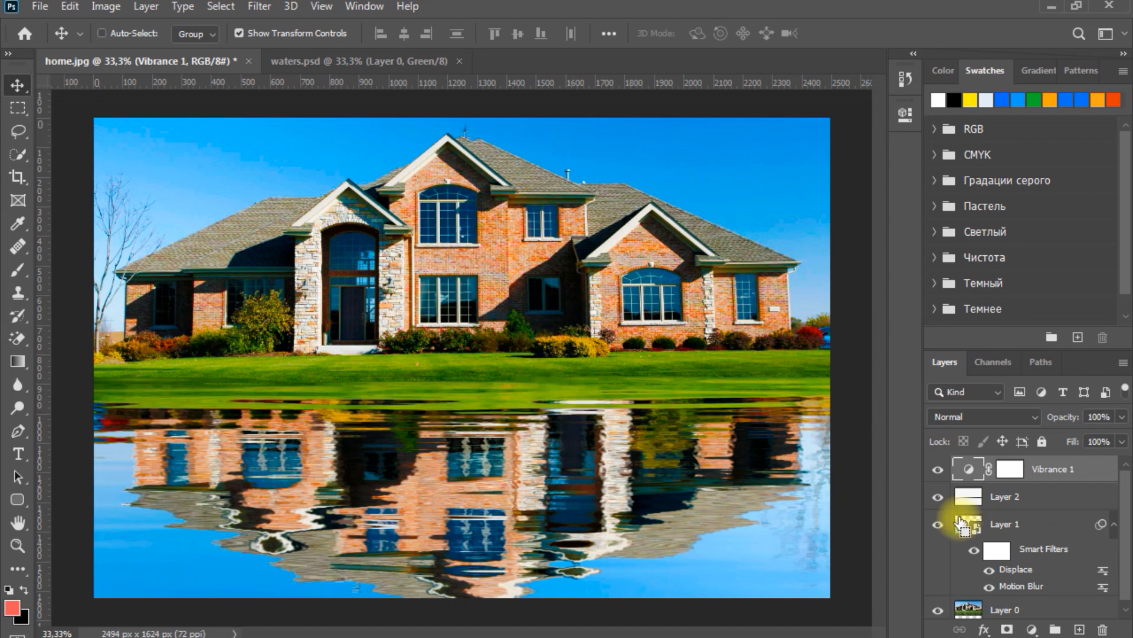
key("ctrl+alt+shift+e")
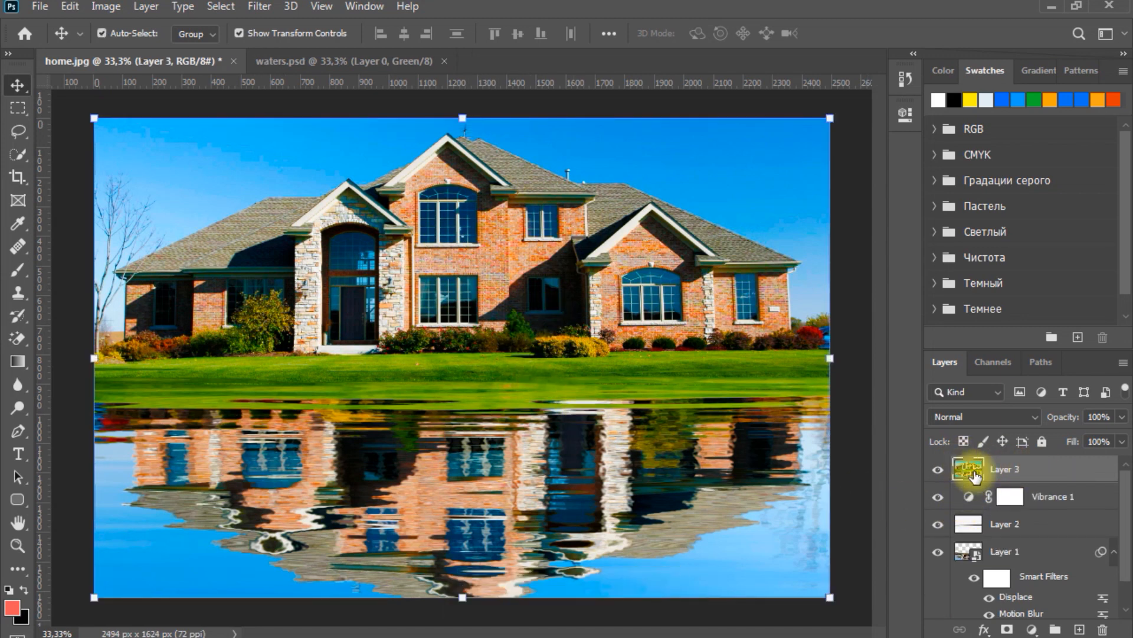
Save the image to the desktop as waterhome in JPEG format with quality 10 (Maximum) and the Baseline ("Standard") option.
left_click(40, 7)
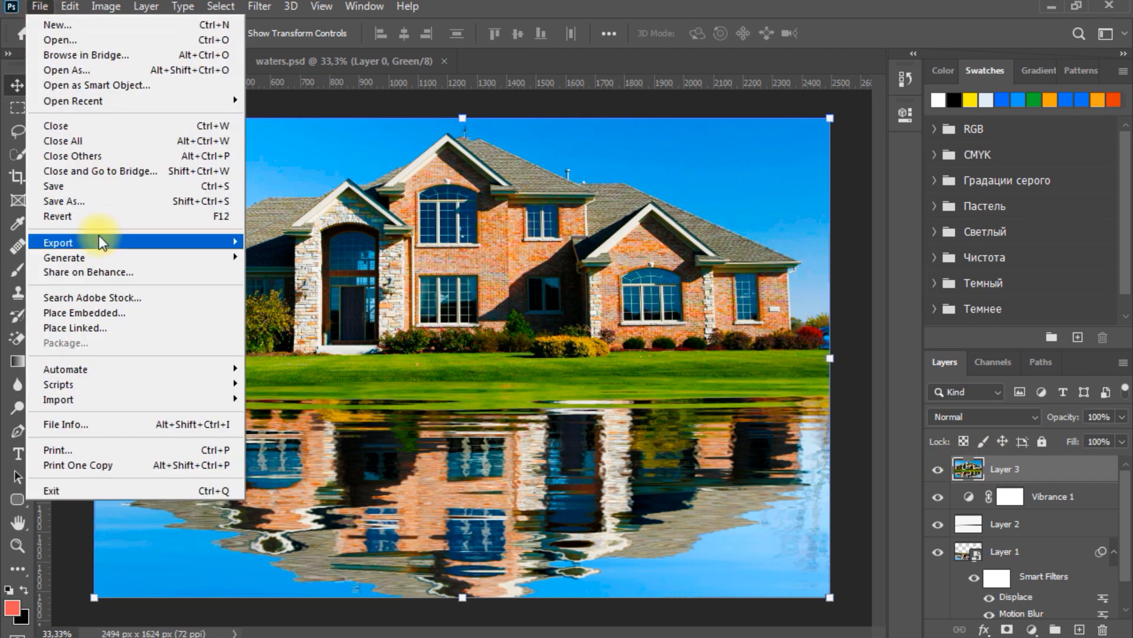
left_click(97, 201)
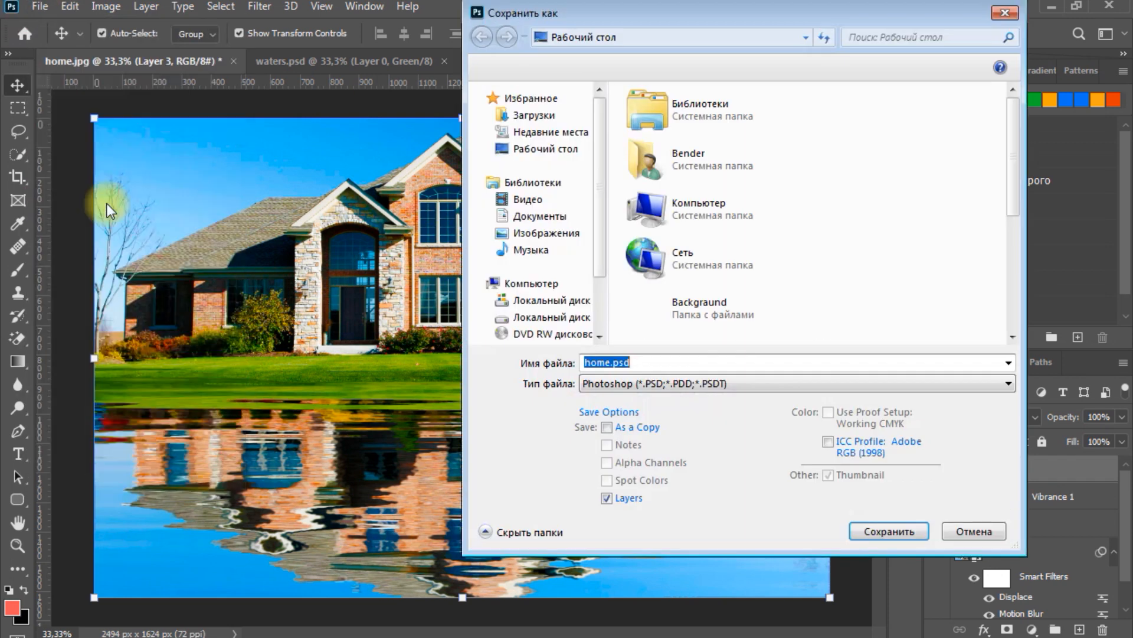
type("wa")
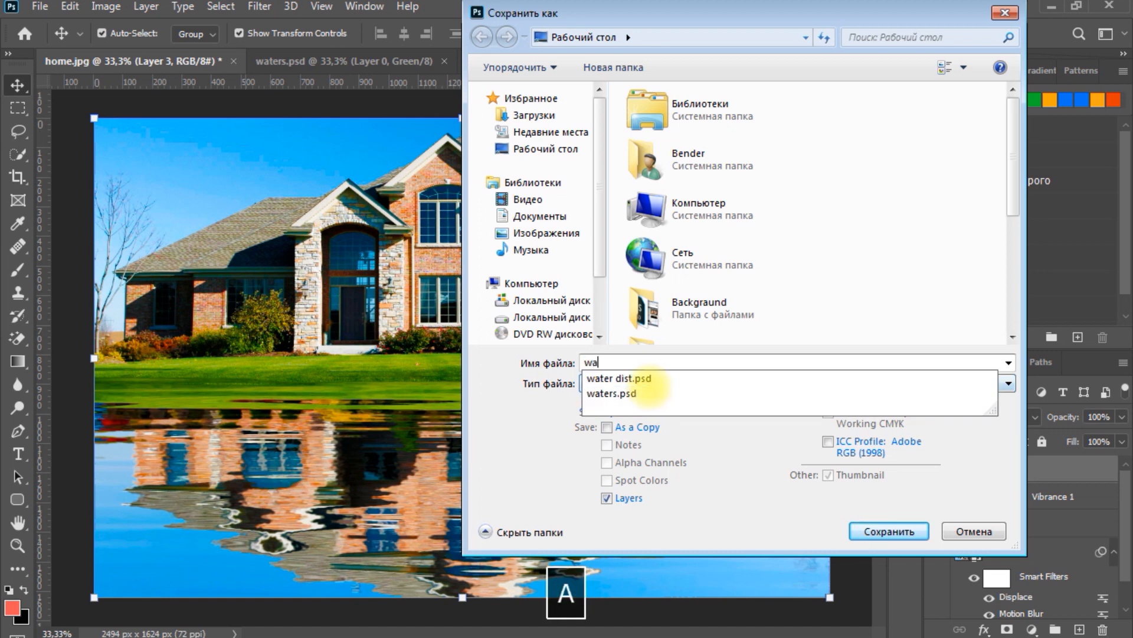
type("terhim")
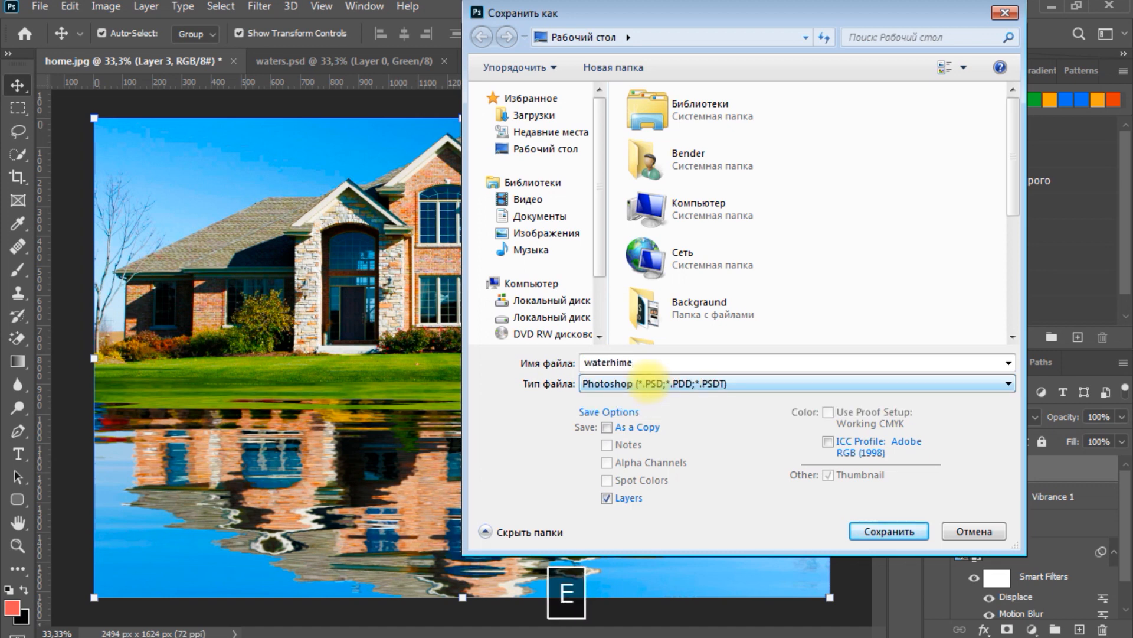
type("e")
key("BackSpace")
type("ome")
left_click(672, 388)
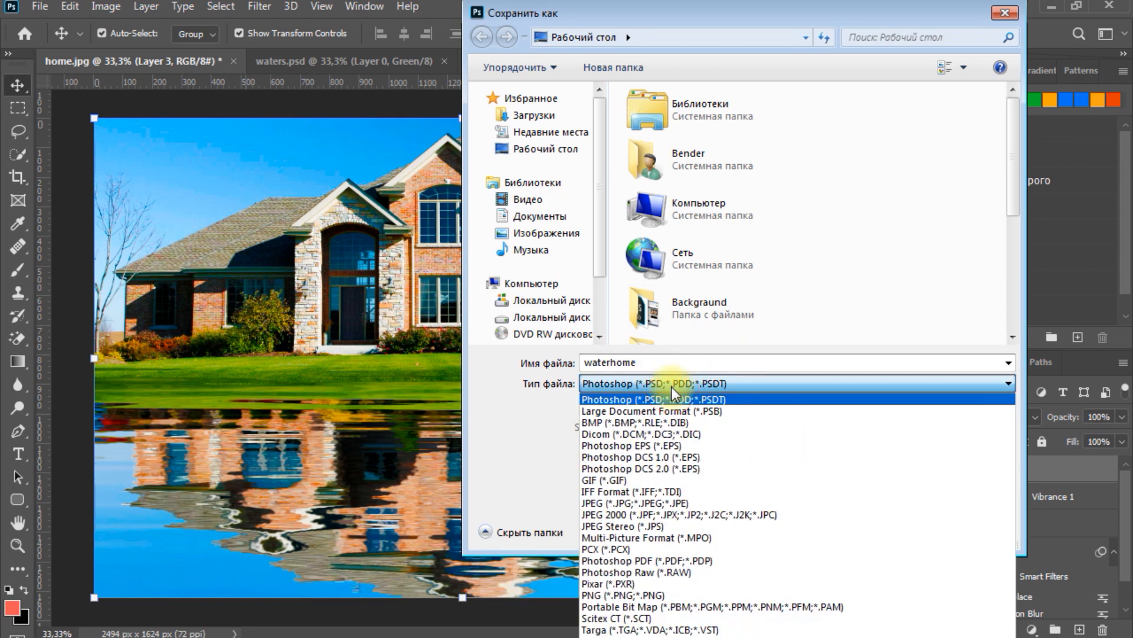
left_click(633, 502)
left_click(892, 532)
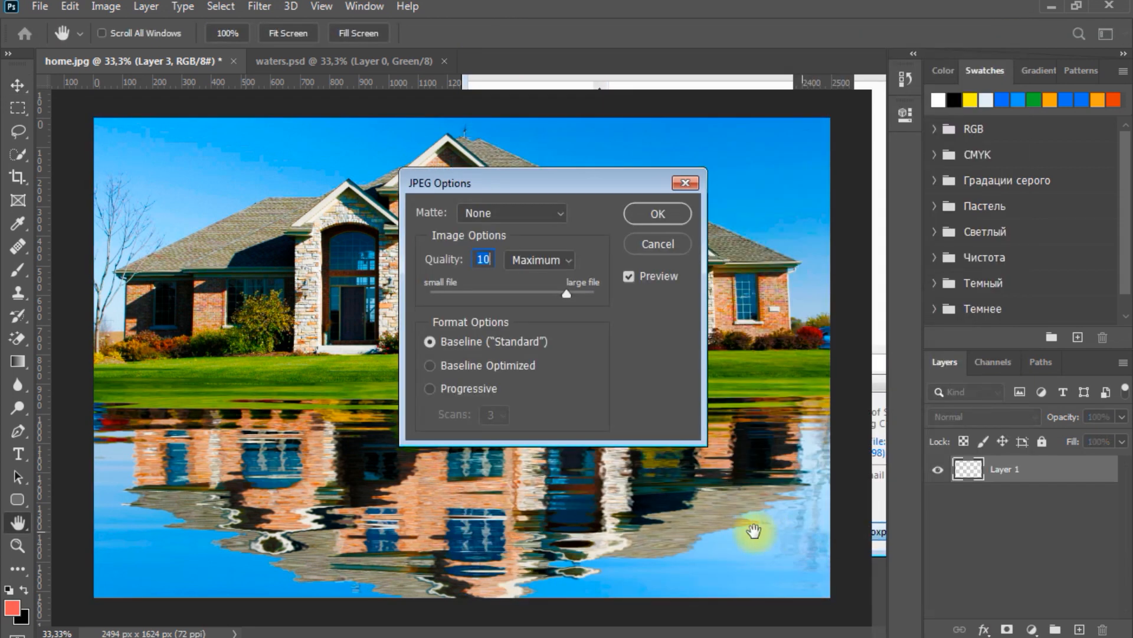
left_click(656, 213)
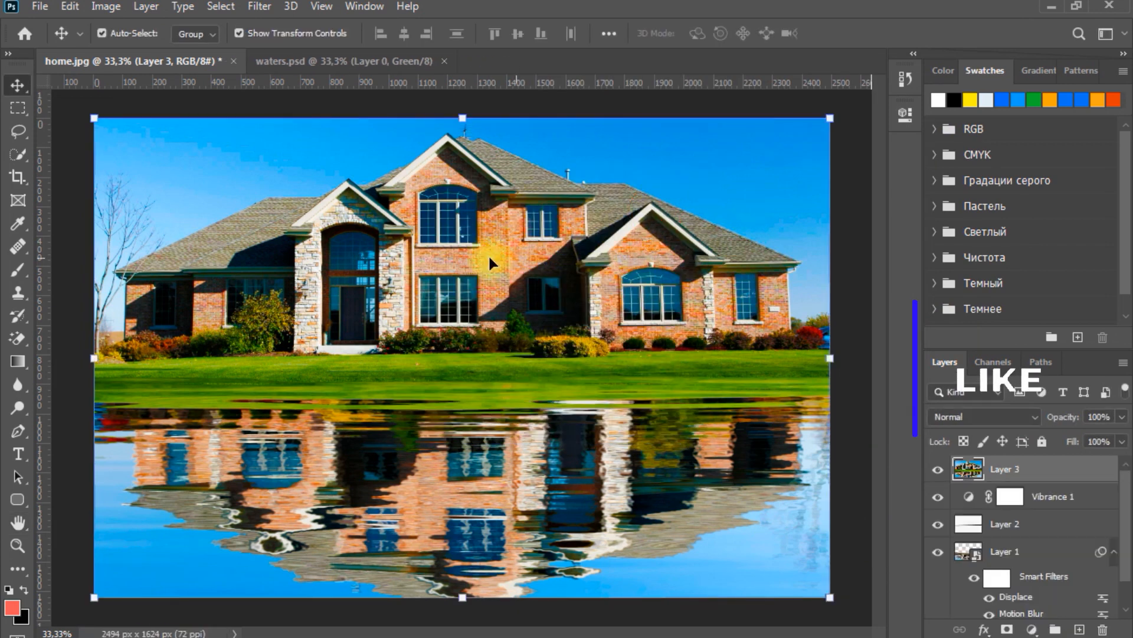
Check the exported waterhome.jpg in Windows Photo Viewer, close it and return to the Photoshop document.
key("F9")
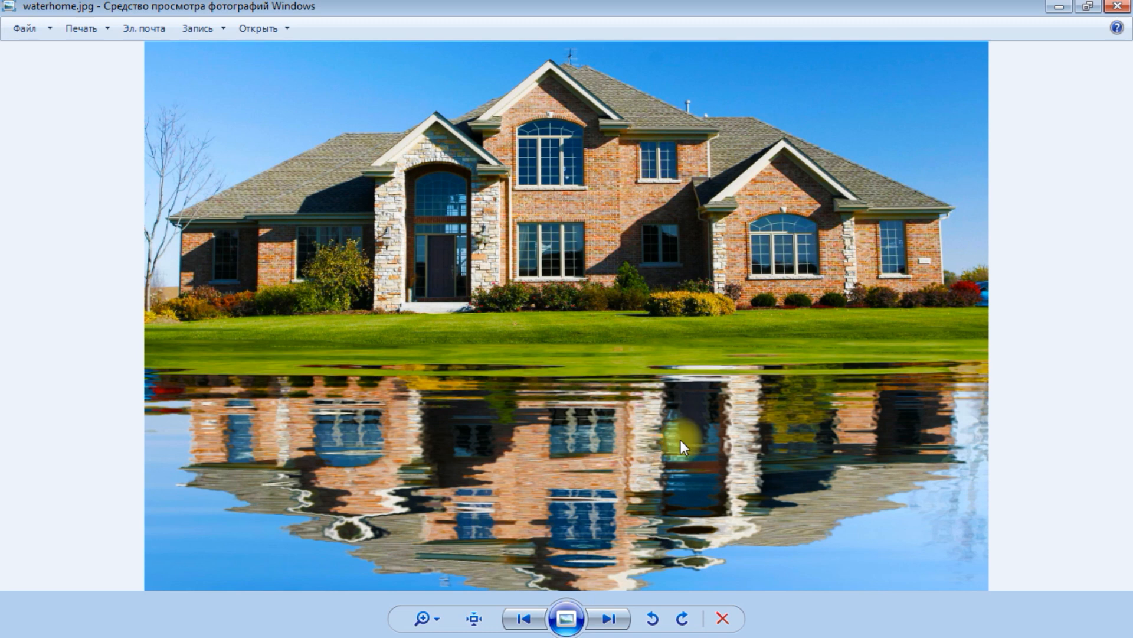
left_click(1118, 6)
key("space")
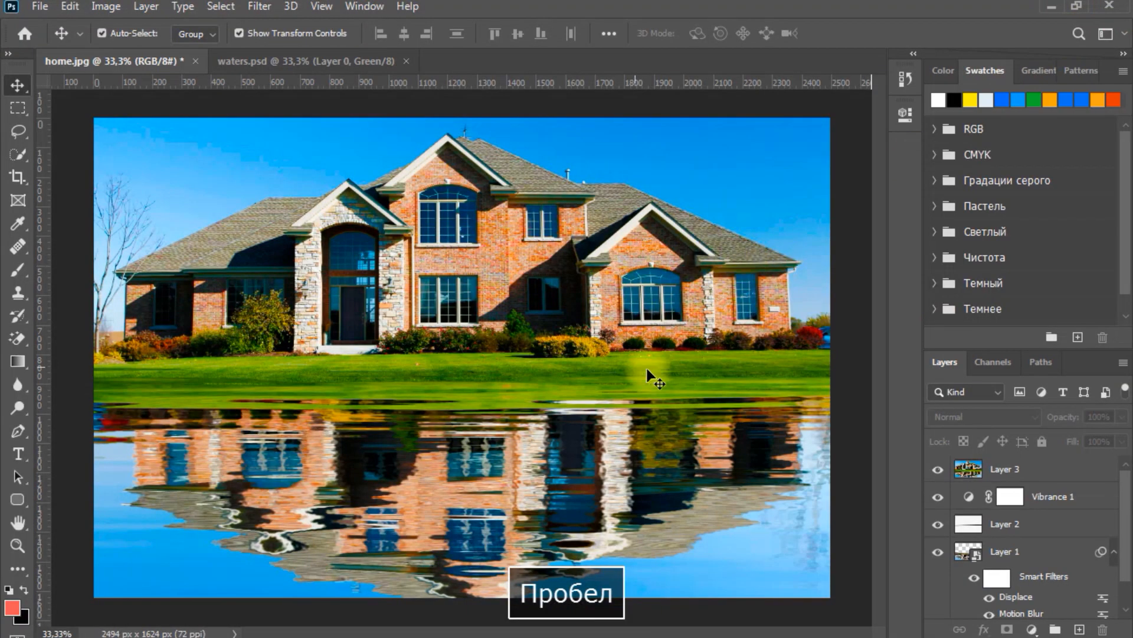